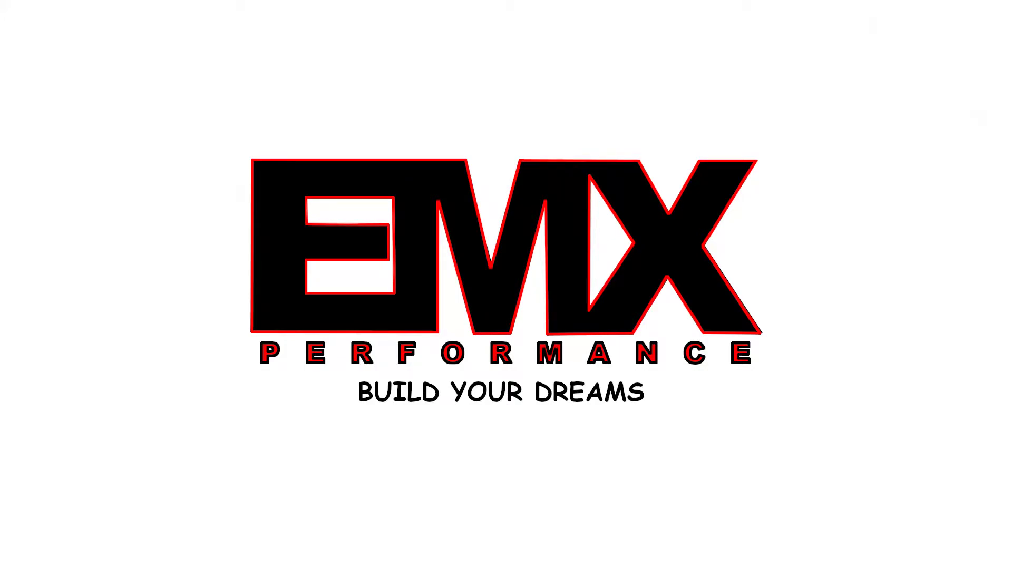
Sketch a 230 mm base line from the origin on the front plane.
click(529, 298)
click(80, 51)
click(473, 318)
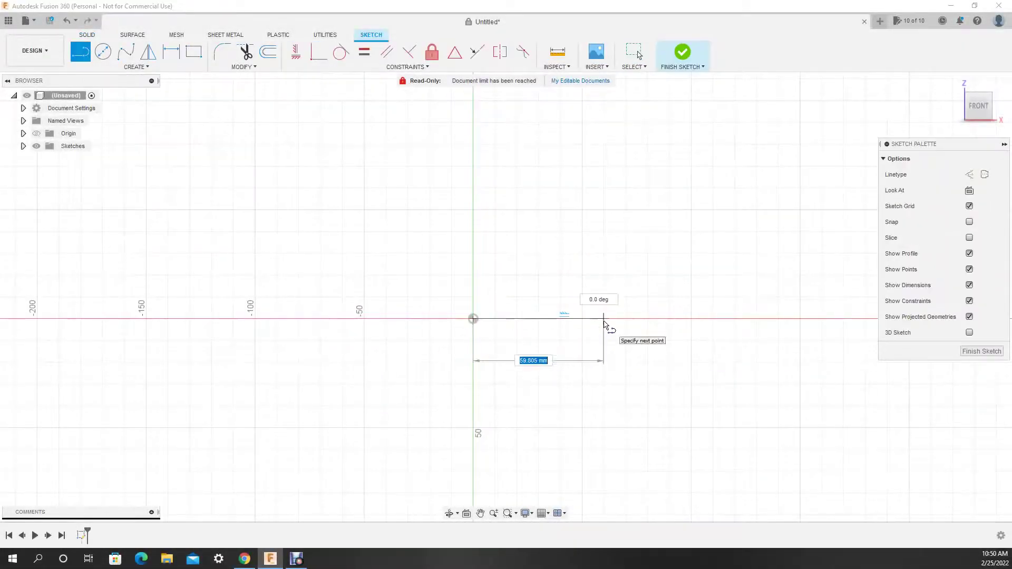
text(230)
key(Return)
Draw two equal Ø70 circles side by side.
click(136, 67)
click(169, 102)
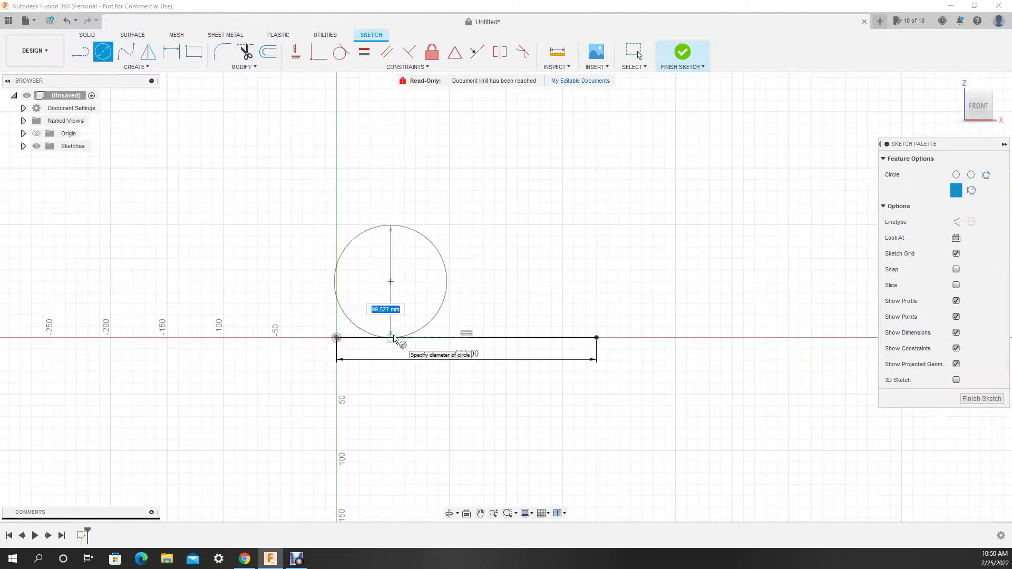
text(70)
key(Return)
key(Escape)
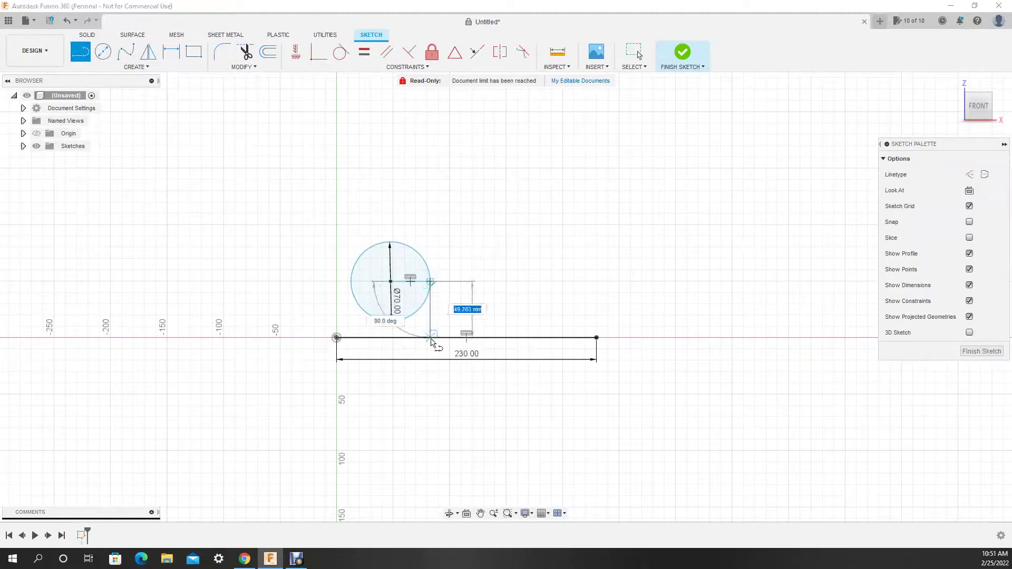
key(c)
click(471, 281)
Join the two circles with top and bottom tangent lines.
click(430, 281)
scroll(388, 248, up, 3)
scroll(387, 245, up, 3)
key(l)
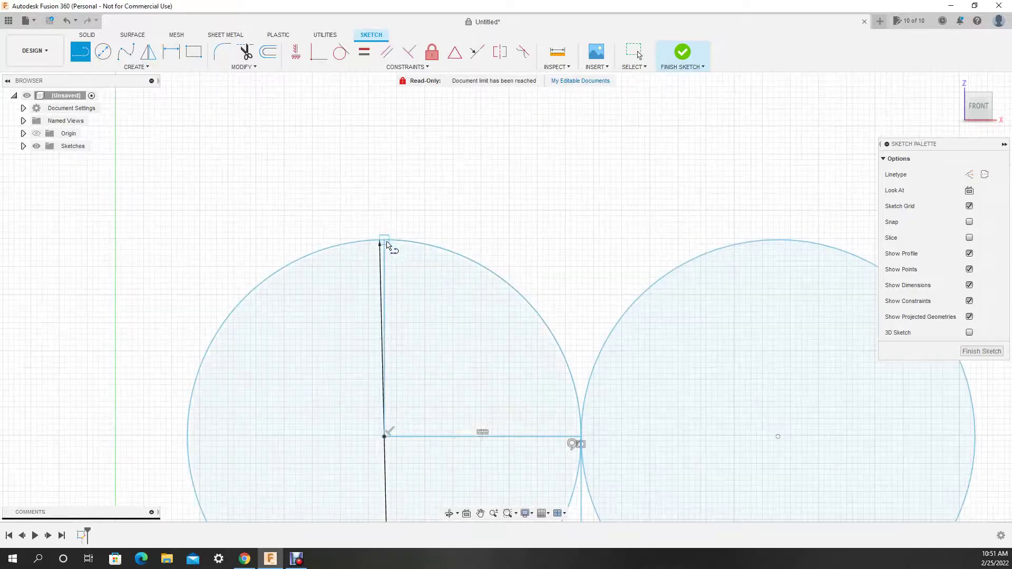
click(388, 243)
click(775, 241)
scroll(775, 243, down, 4)
click(777, 396)
middle_drag(776, 399, 554, 375)
Trim the inner circle arcs to leave a closed slot outline.
key(t)
click(466, 253)
click(485, 332)
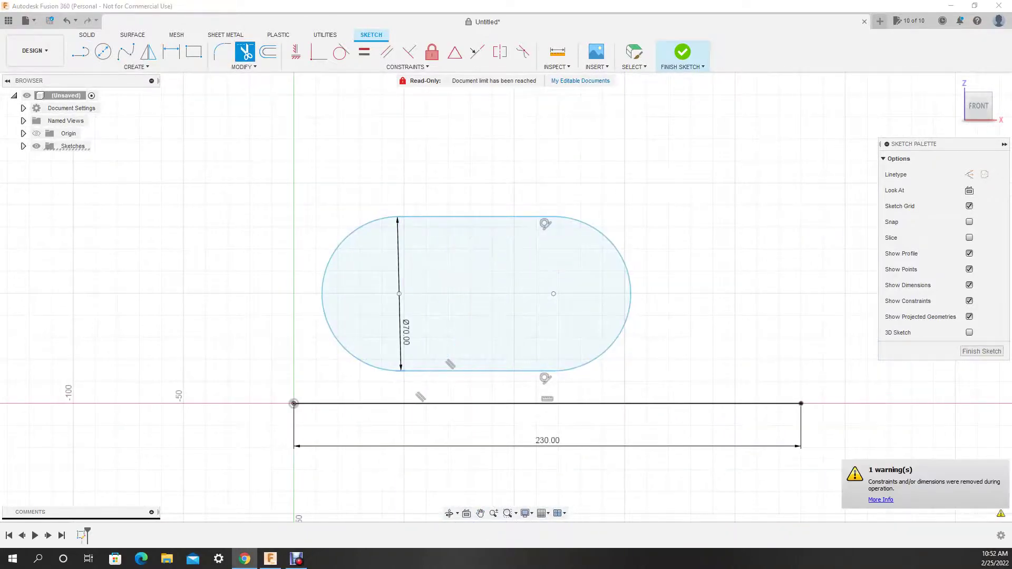
click(379, 437)
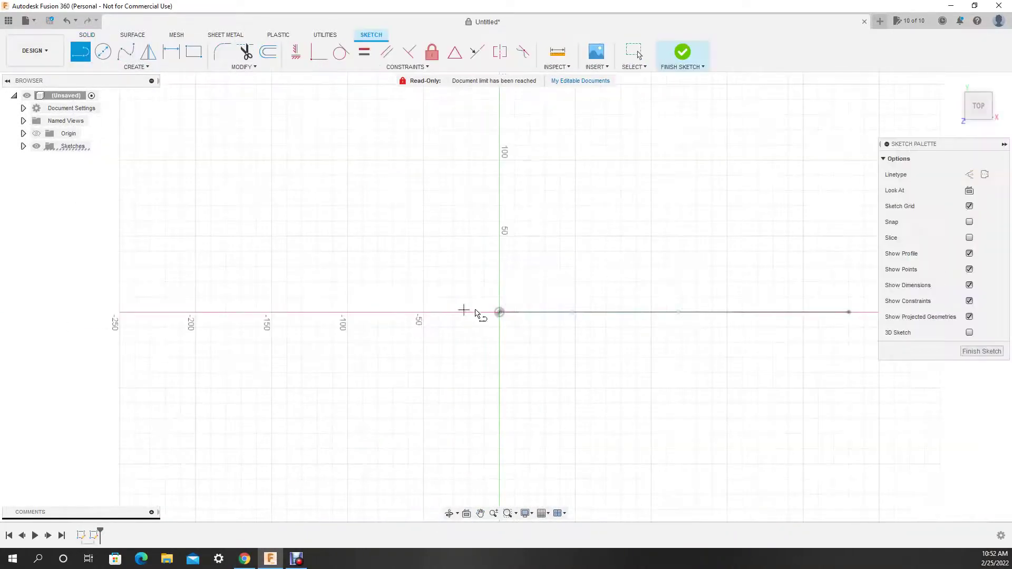
Extrude the slot 150 mm into a solid and start a rectangle on the bottom plane.
text(e)
text(150)
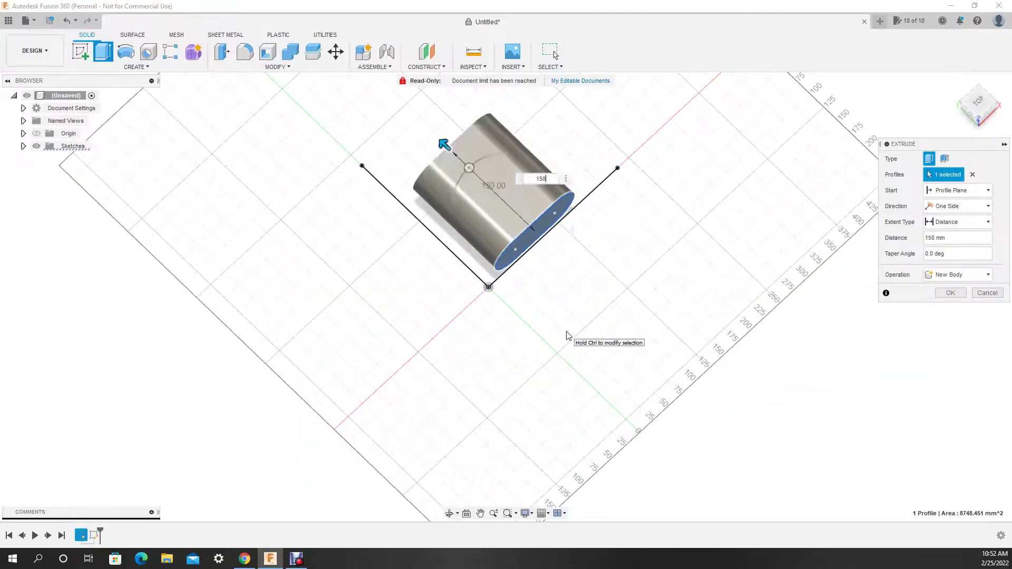
key(Return)
click(80, 51)
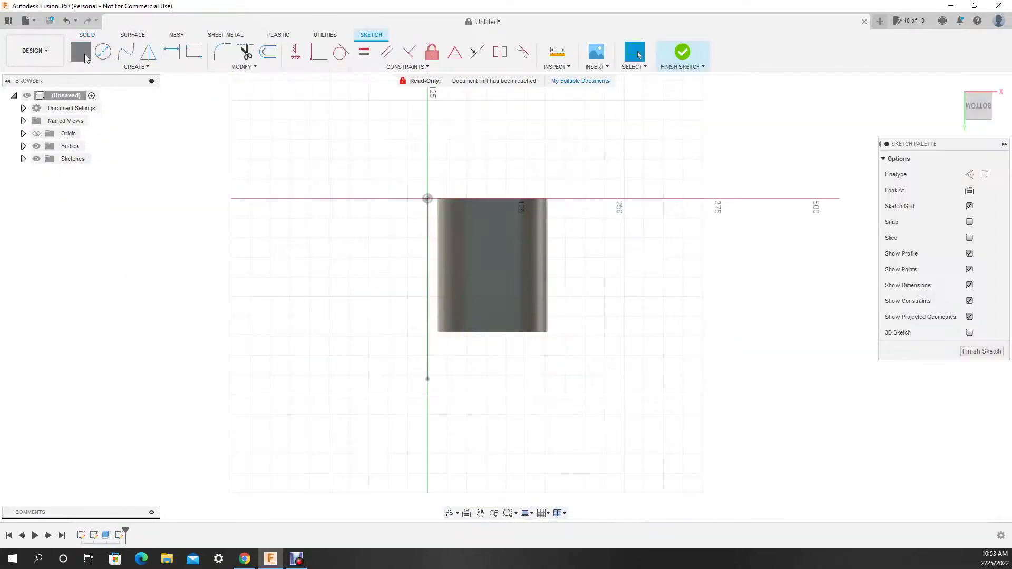
click(193, 51)
click(512, 199)
Complete the 170 mm rectangle and extrude it two-sided, 5 mm and 50 mm.
scroll(512, 198, up, 2)
scroll(441, 274, up, 3)
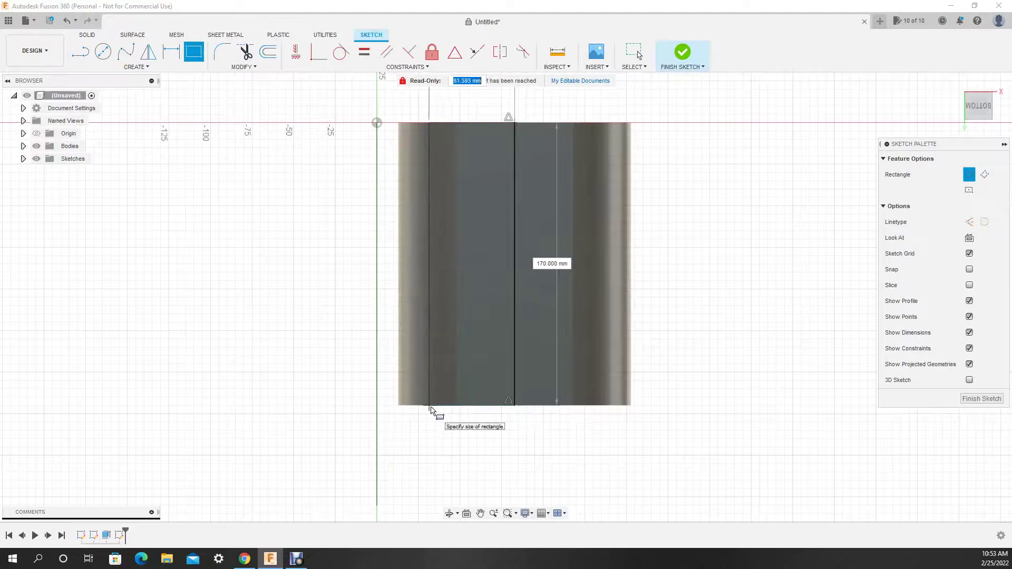
shift+middle_drag(440, 408, 476, 444)
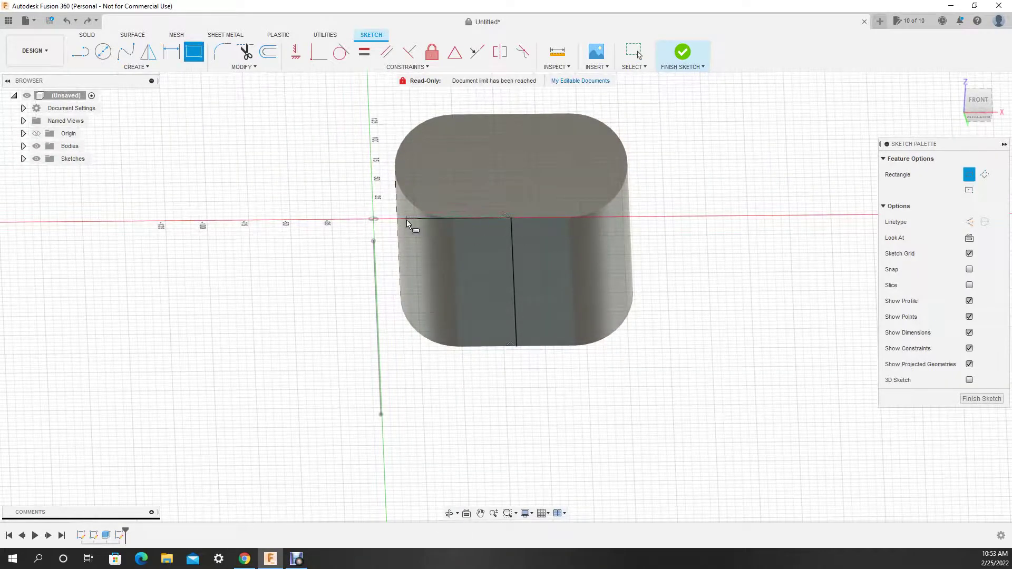
click(406, 408)
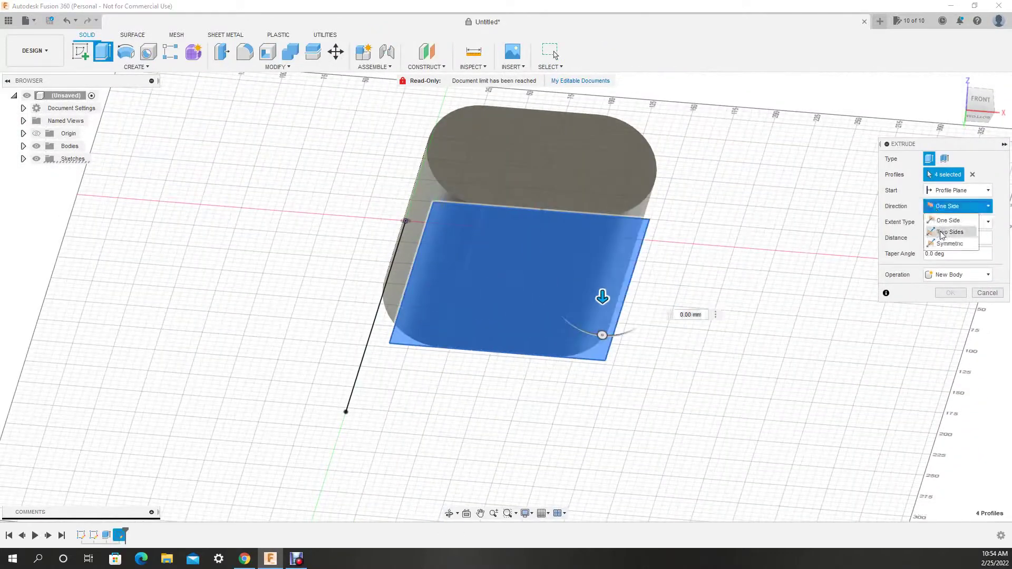
text(50)
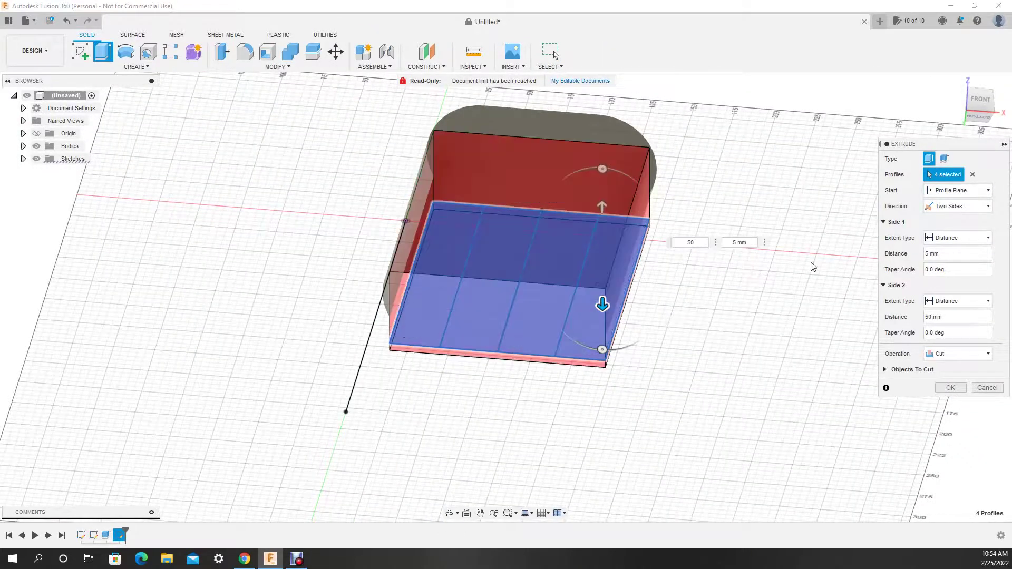
shift+middle_drag(674, 323, 500, 403)
key(Tab)
text(0)
key(Return)
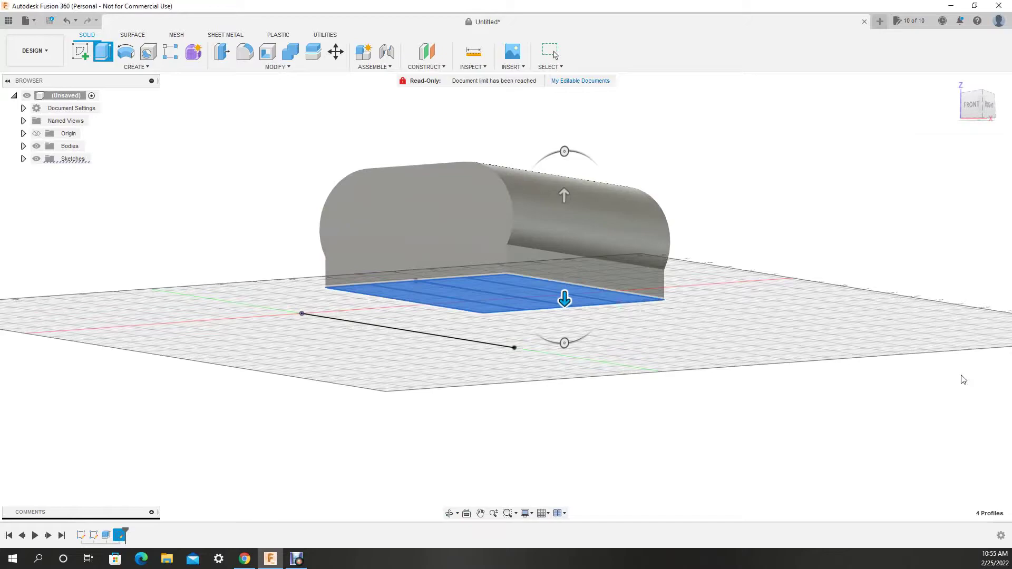
Pipe a 7 mm square-section ring around the body's end outline.
click(24, 158)
click(136, 67)
click(86, 288)
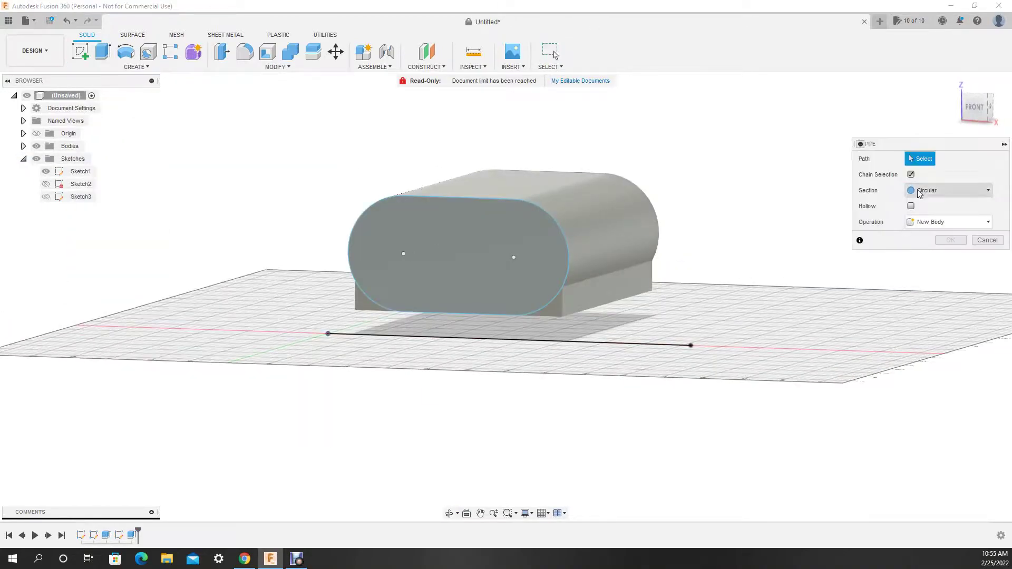
click(567, 253)
mouse_move(567, 253)
shift+middle_down()
mouse_move(369, 311)
mouse_move(425, 328)
shift+middle_up()
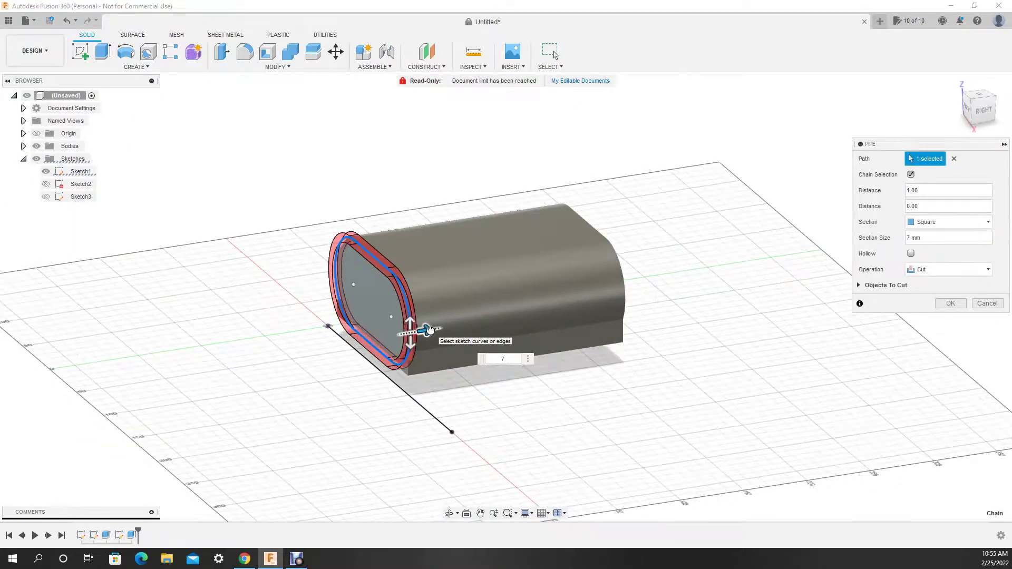
key(Return)
Copy the ring body along the housing with Move/Copy and Create Copy.
key(m)
click(401, 275)
key(Return)
drag(401, 275, 451, 275)
key(m)
click(929, 317)
key(Return)
key(m)
click(372, 275)
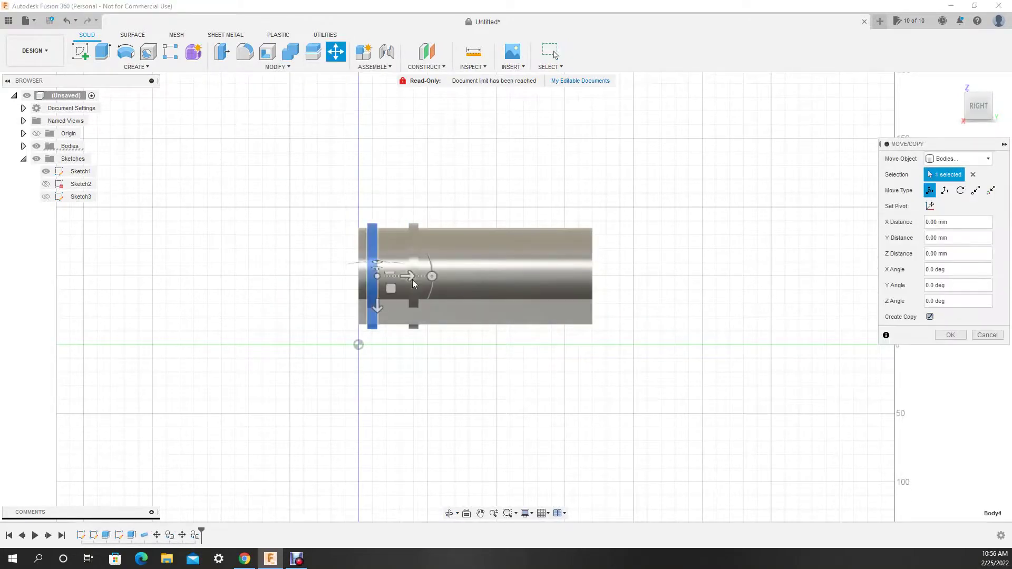
Add further ring copies spaced along the housing's length.
key(Return)
key(m)
drag(372, 274, 576, 275)
key(Return)
key(m)
click(489, 279)
key(Return)
key(m)
click(536, 276)
Join all ring bodies into the housing with Combine.
key(Return)
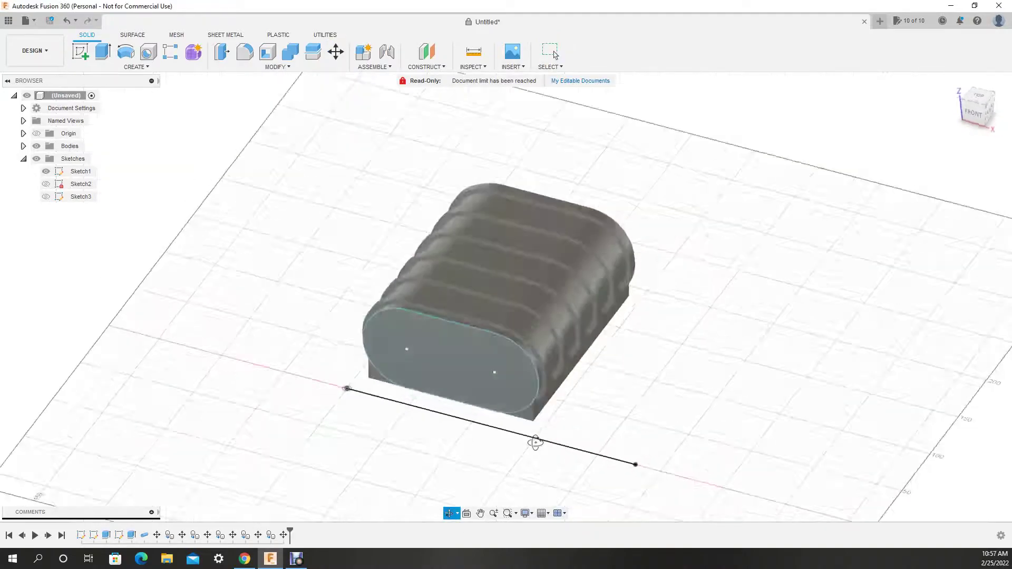
scroll(527, 221, up, 5)
click(290, 51)
click(242, 293)
click(576, 205)
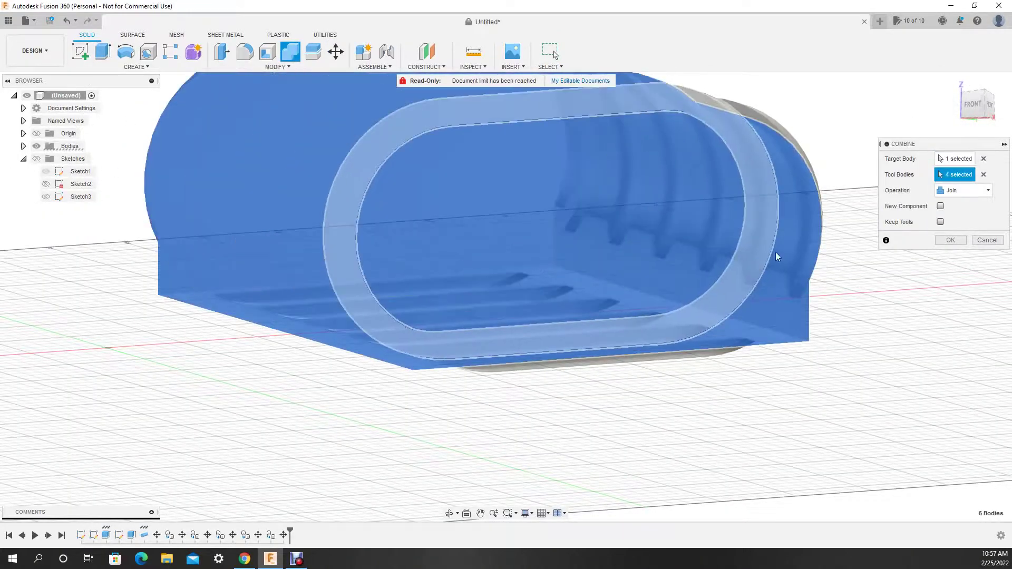
click(950, 240)
click(102, 51)
Fillet the ring edges 1 mm and start a sketch on the housing's end face.
click(383, 294)
key(Escape)
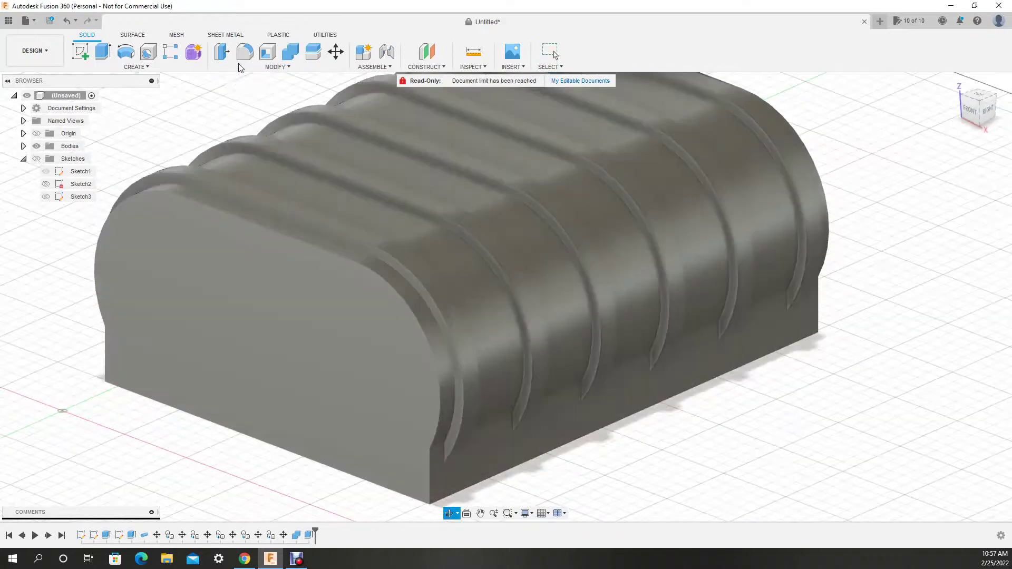
key(f)
click(464, 305)
click(785, 138)
text(1.5)
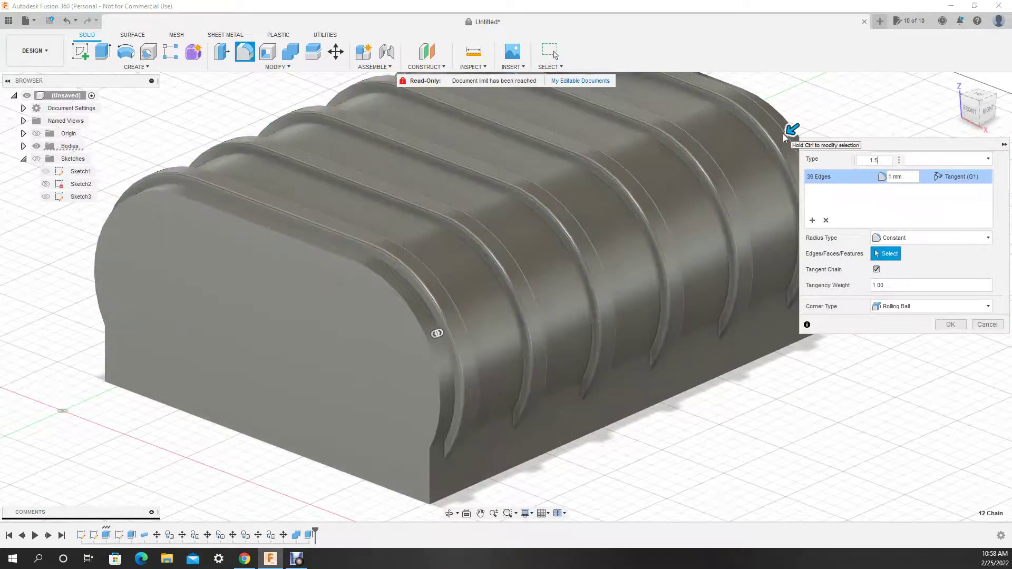
key(Return)
click(80, 51)
click(158, 295)
Draw two Ø40 port circles and a -7 mm offset outline.
key(c)
click(383, 258)
text(40)
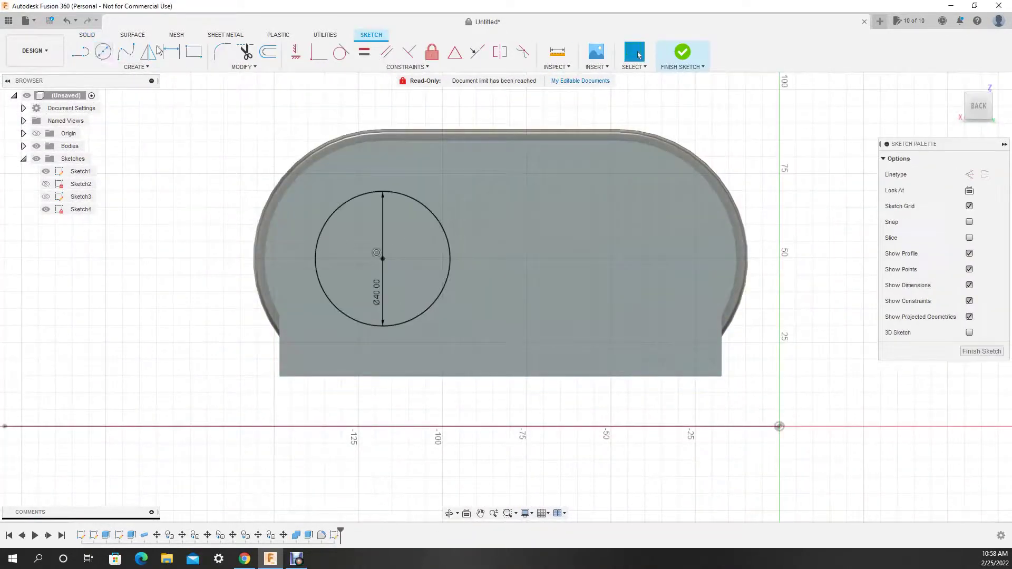
click(618, 258)
text(40o-7)
key(Return)
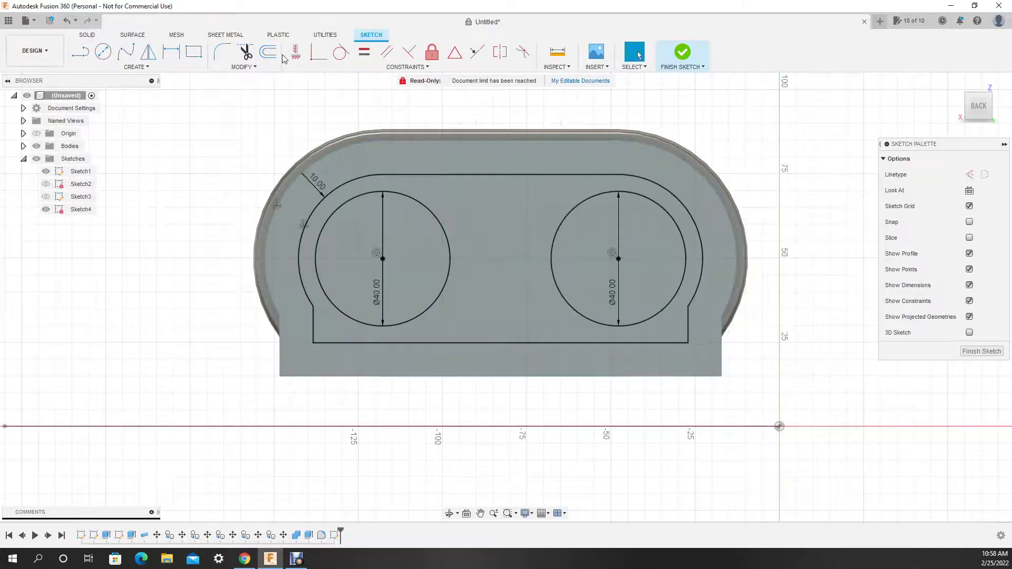
Add a Ø5 bolt circle and pattern it with 20 mm and 30 mm spacing.
text(c5)
key(Return)
click(137, 67)
click(158, 224)
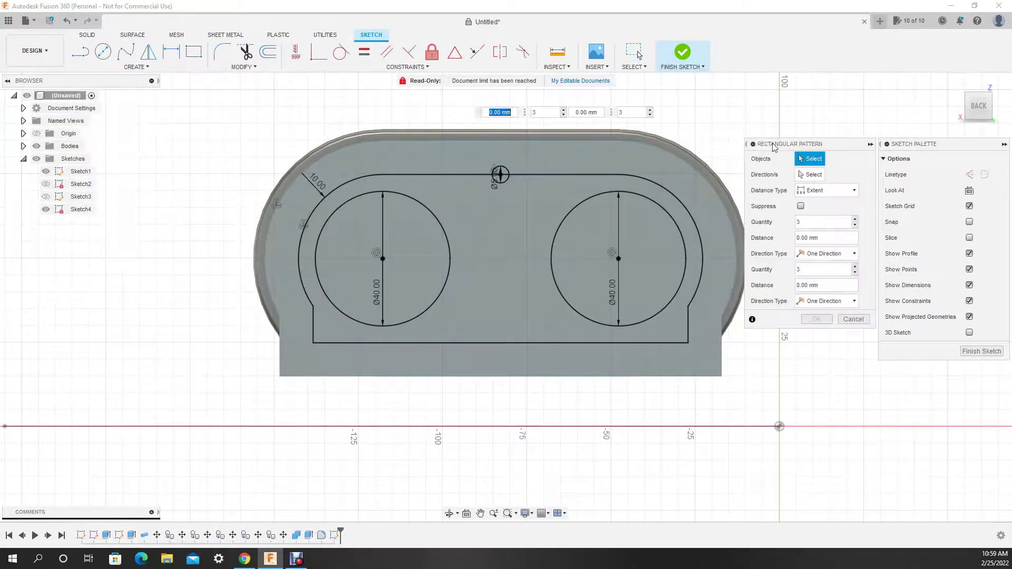
click(500, 175)
click(853, 192)
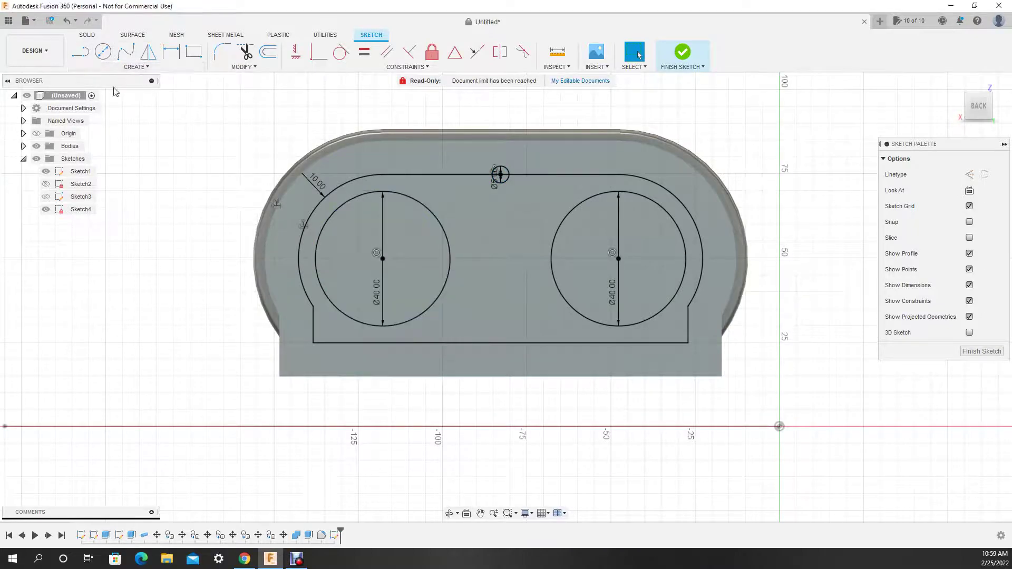
click(137, 67)
click(159, 237)
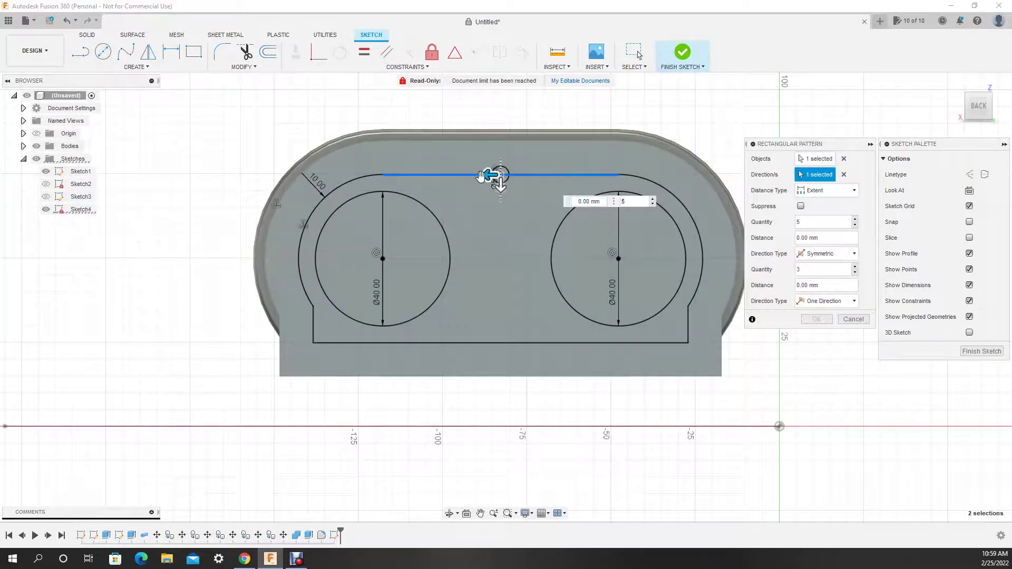
text(20)
key(Tab)
text(30)
key(Return)
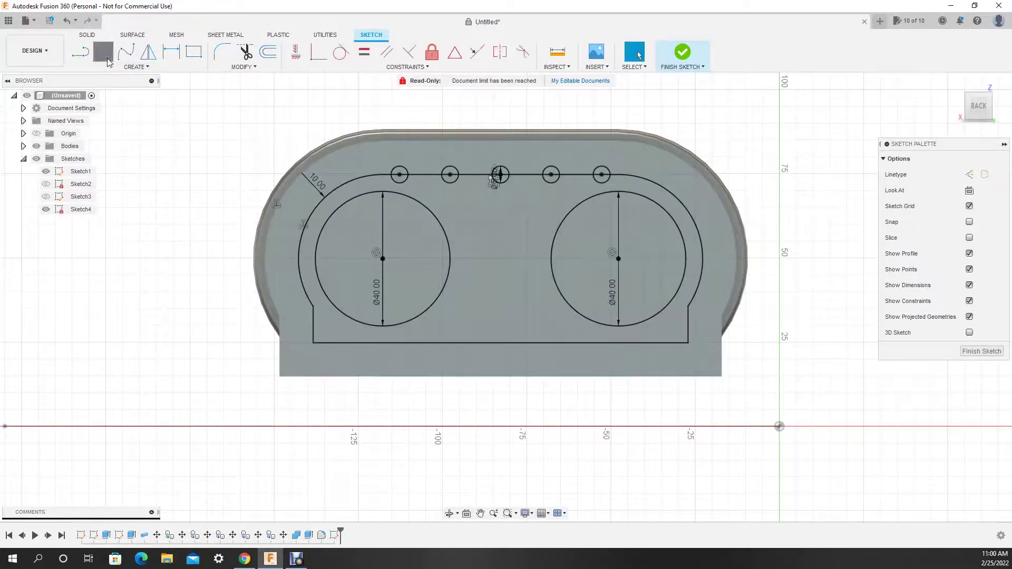
Place Ø5 bolt circles at the upper-left and lower-left of the outline.
click(107, 59)
key(Return)
key(l)
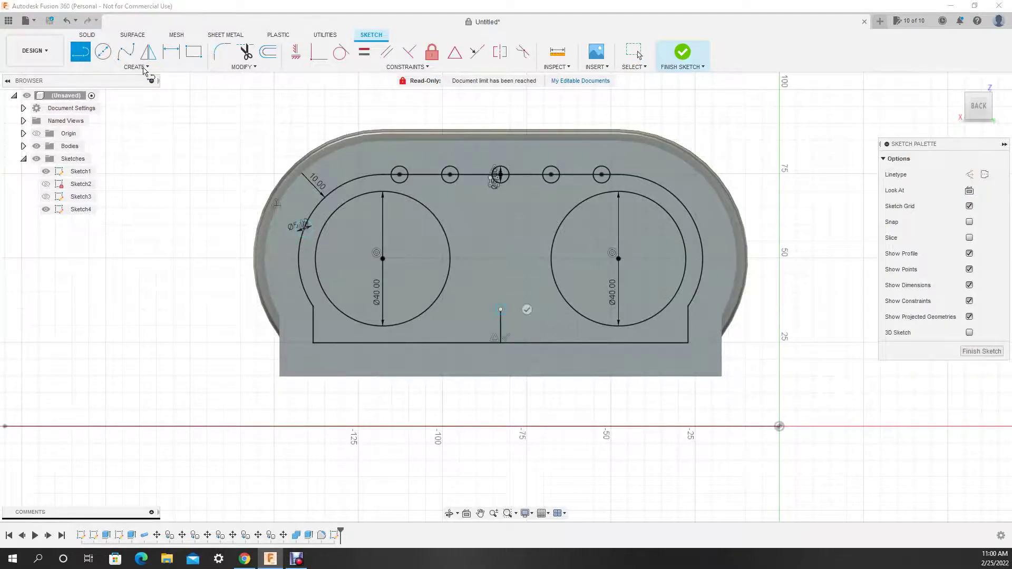
click(145, 68)
click(102, 221)
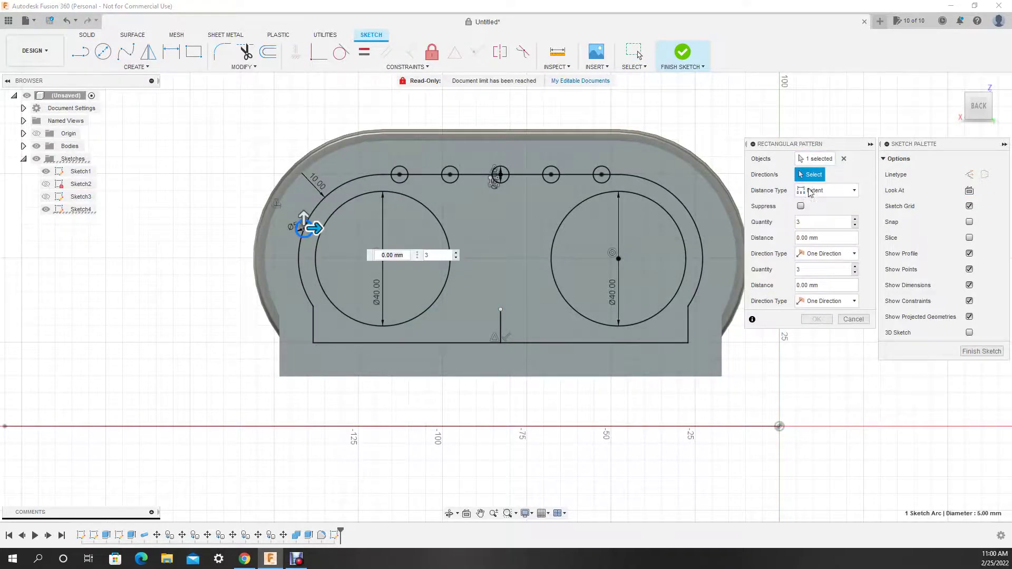
key(c)
key(Return)
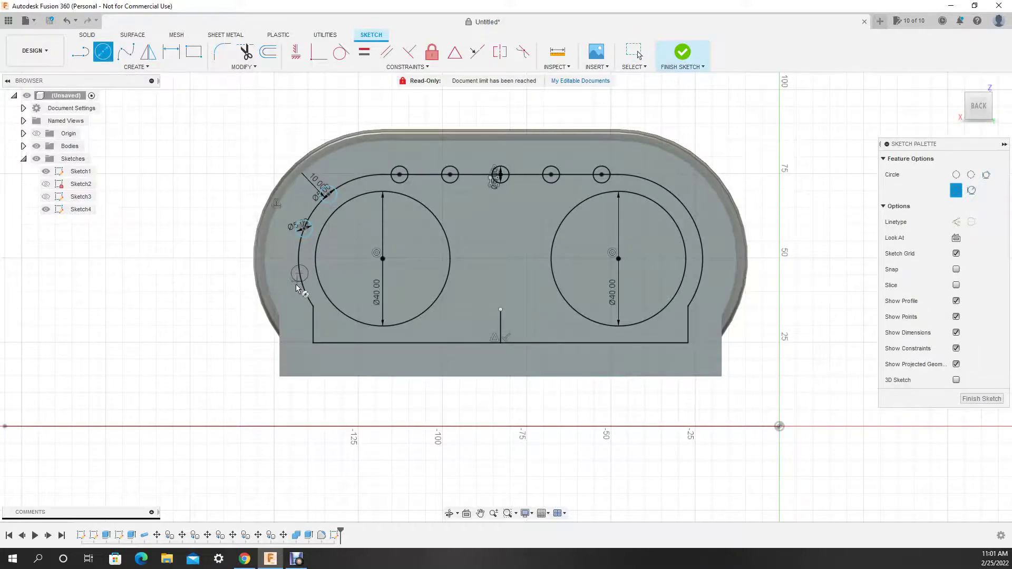
text(5)
key(Return)
Mirror the left bolt circles right and pattern Ø5 circles along the bottom edge.
click(500, 326)
key(Return)
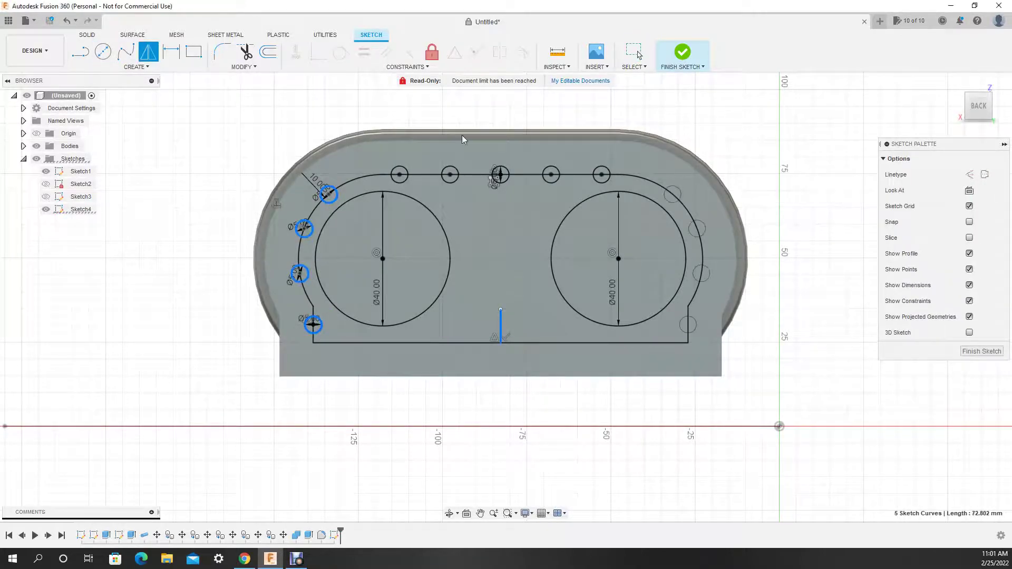
text(c5)
key(Return)
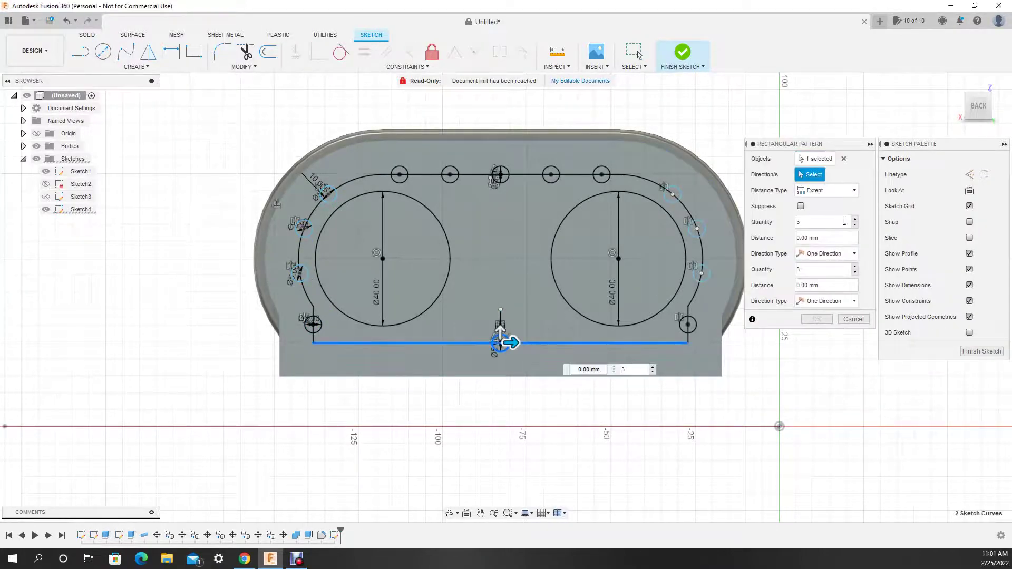
drag(510, 343, 639, 343)
key(Return)
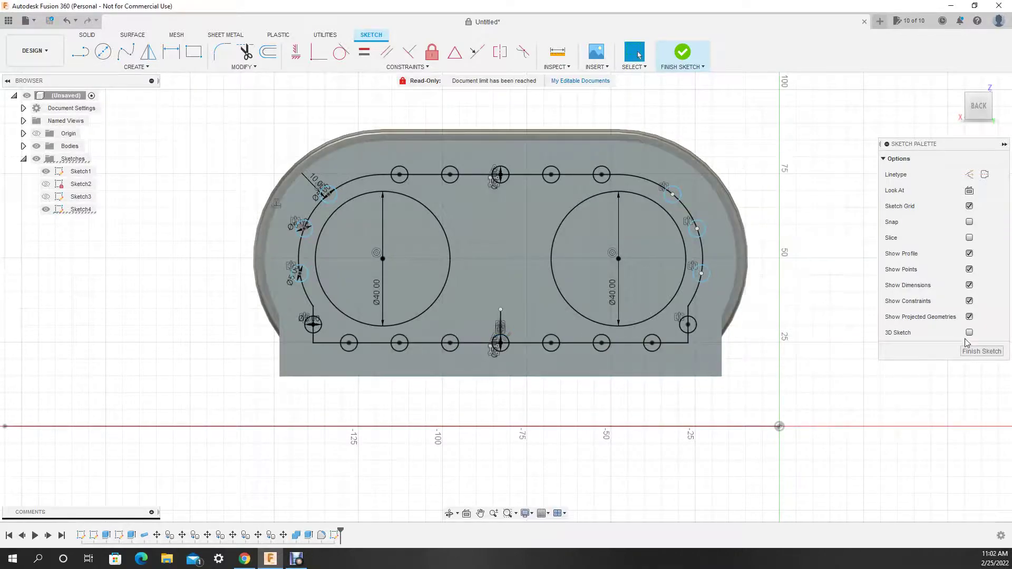
Finish the end-plate sketch and begin extruding the left port face.
click(682, 52)
key(e)
click(671, 293)
Extrude both port faces into round caps on the end face.
click(615, 275)
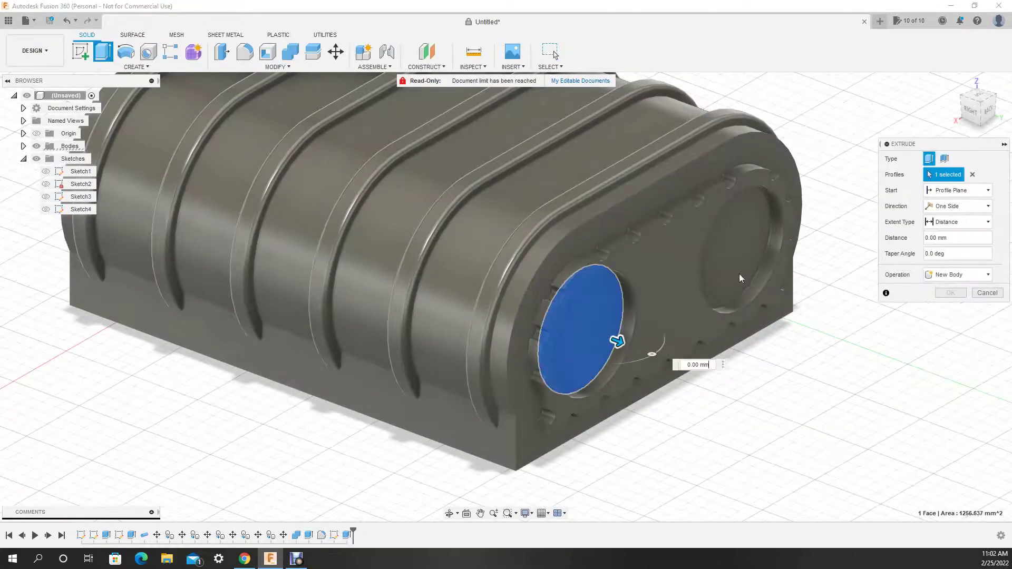
click(738, 274)
key(Return)
key(f)
click(595, 273)
click(727, 188)
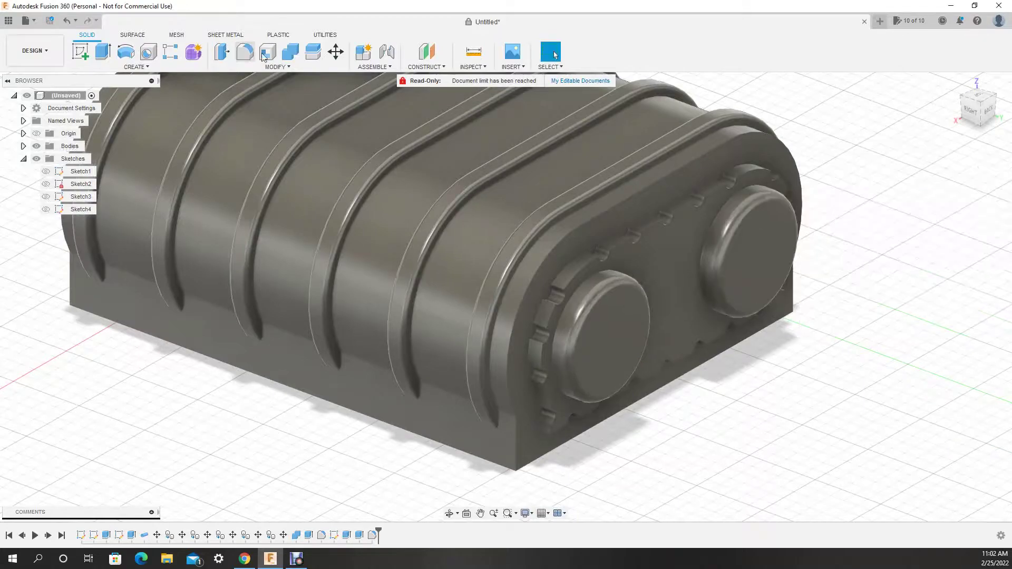
text(1)
key(Escape)
click(46, 209)
Extrude the ring of bolt-circle profiles into bolt heads.
key(e)
click(547, 291)
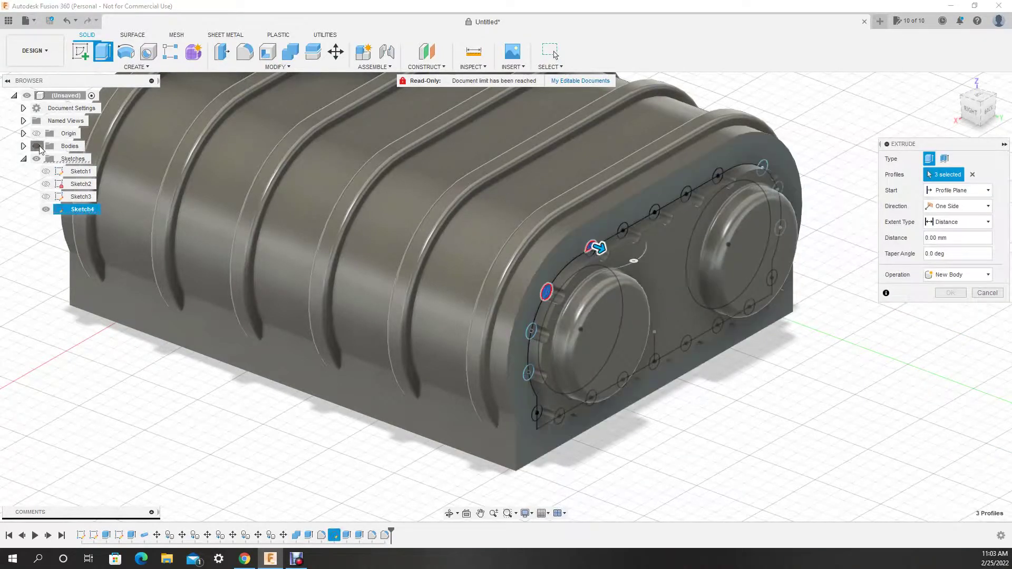
click(37, 146)
click(530, 330)
click(527, 372)
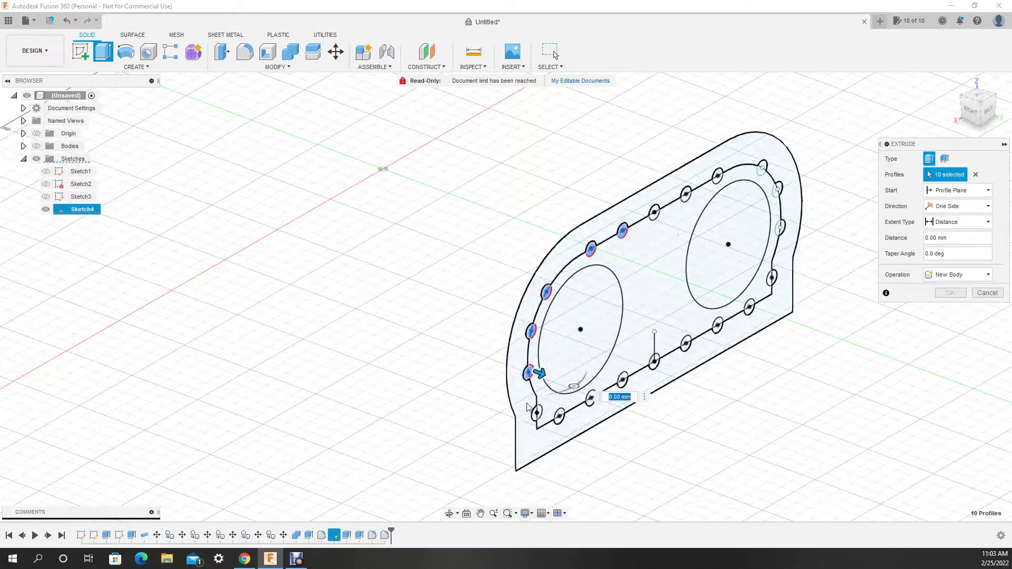
click(536, 412)
click(559, 415)
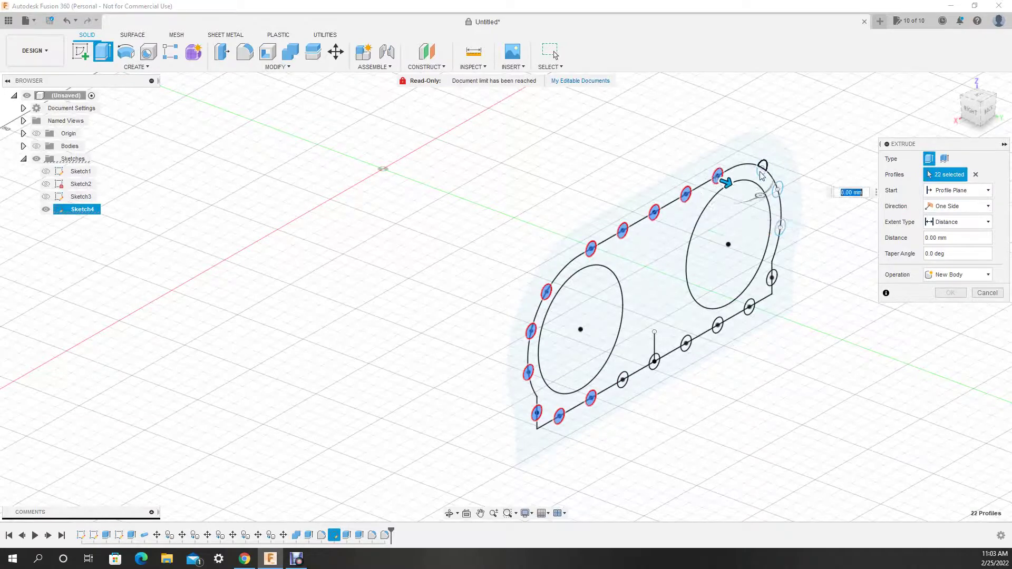
click(779, 228)
click(773, 278)
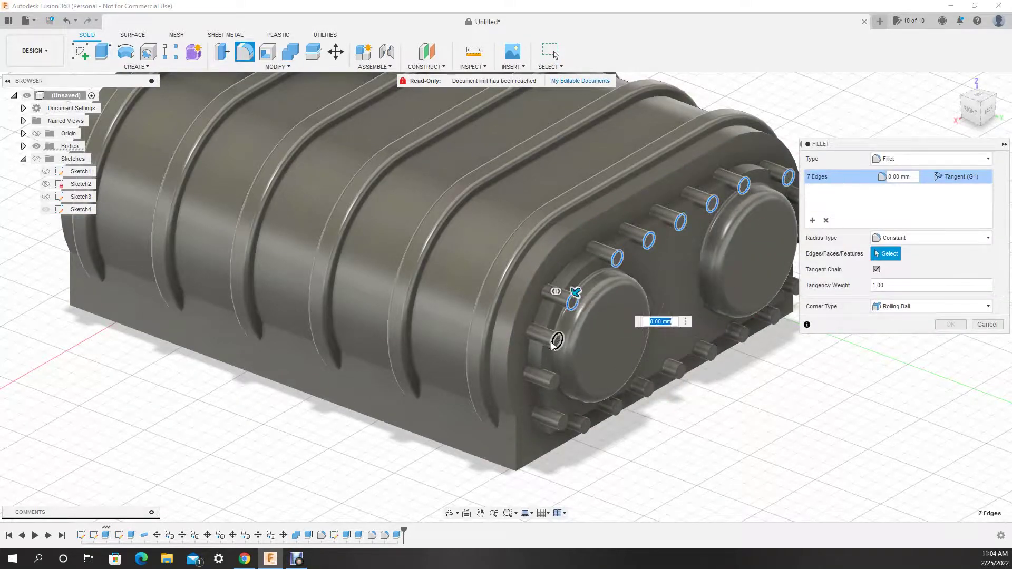
middle_drag(770, 316, 792, 261)
text(2)
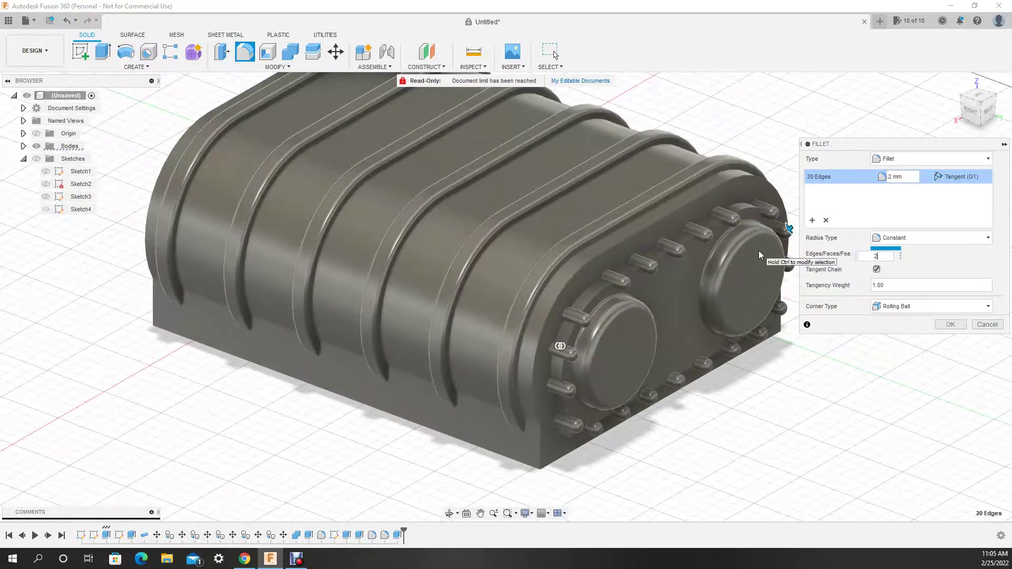
Round the bolt-head edges with a 2 mm fillet.
key(Return)
key(f)
click(153, 315)
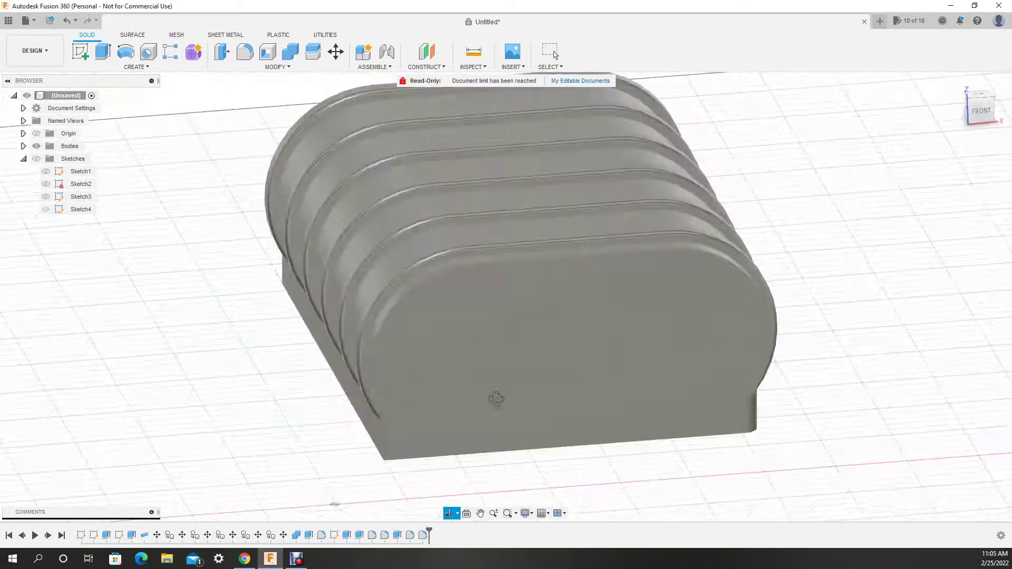
Sketch a Ø50 port circle with a concentric Ø30 inner circle on the front end face.
key(c)
click(743, 324)
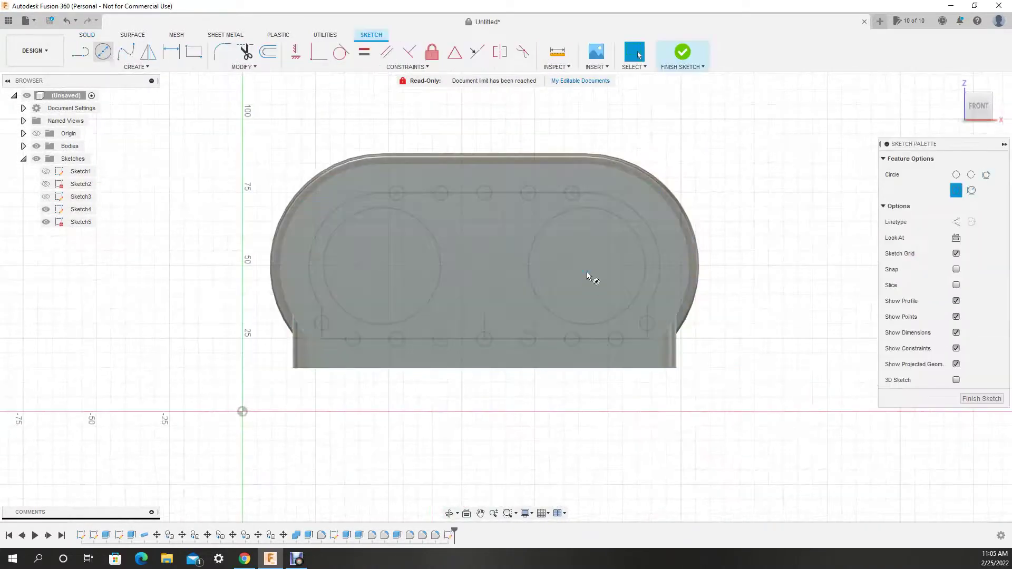
text(50)
key(Return)
click(587, 265)
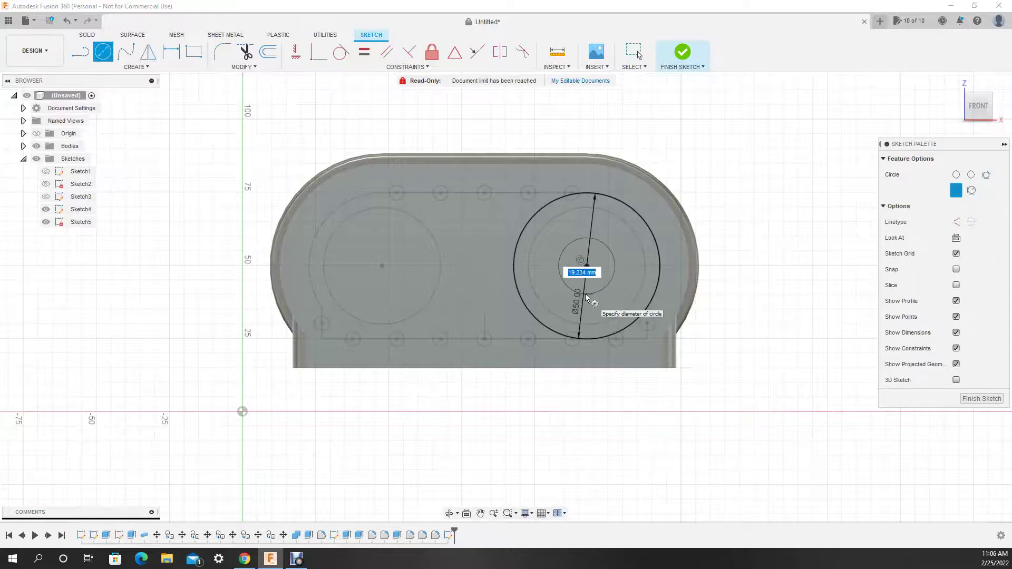
text(30)
key(Return)
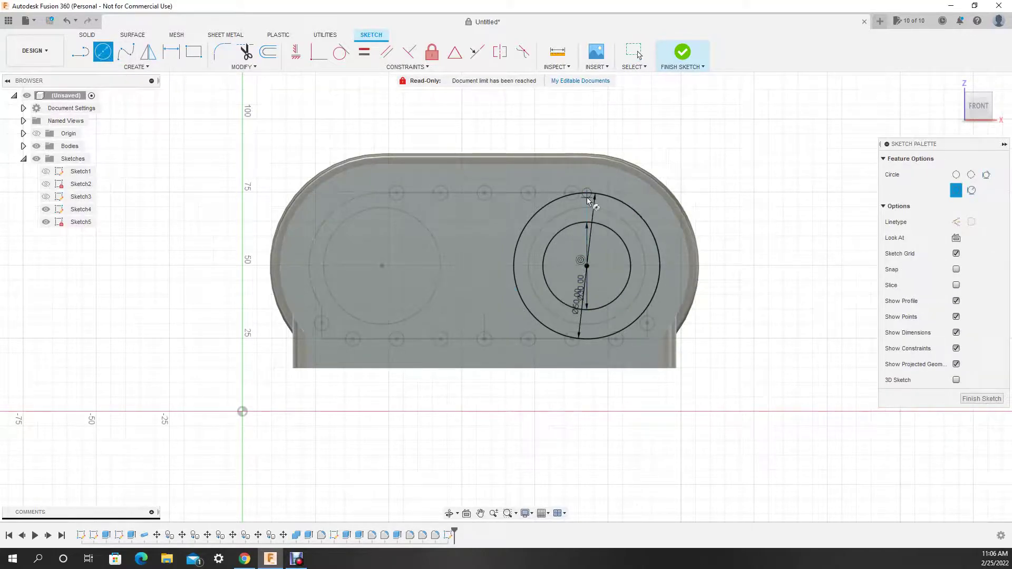
Add a Ø5 bolt circle above the port and pattern it eight times around the centre.
scroll(585, 205, up, 2)
click(587, 205)
text(5)
key(Return)
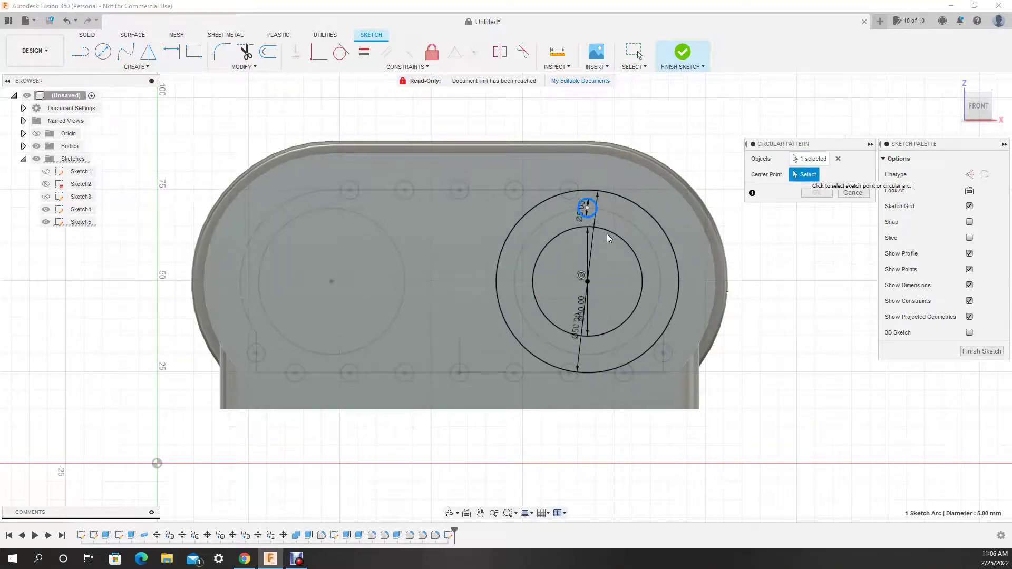
key(Return)
Offset the outer outline inward by 5 mm.
key(o)
click(271, 176)
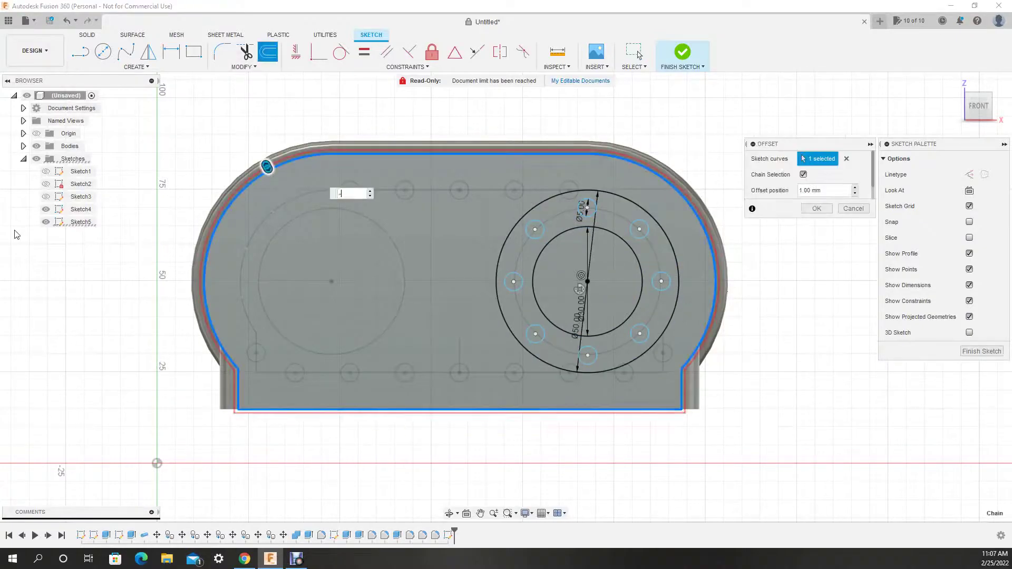
text(-5)
key(Return)
Place Ø5 circles at the top, right, left and bottom of the offset outline.
key(c)
click(459, 179)
key(Return)
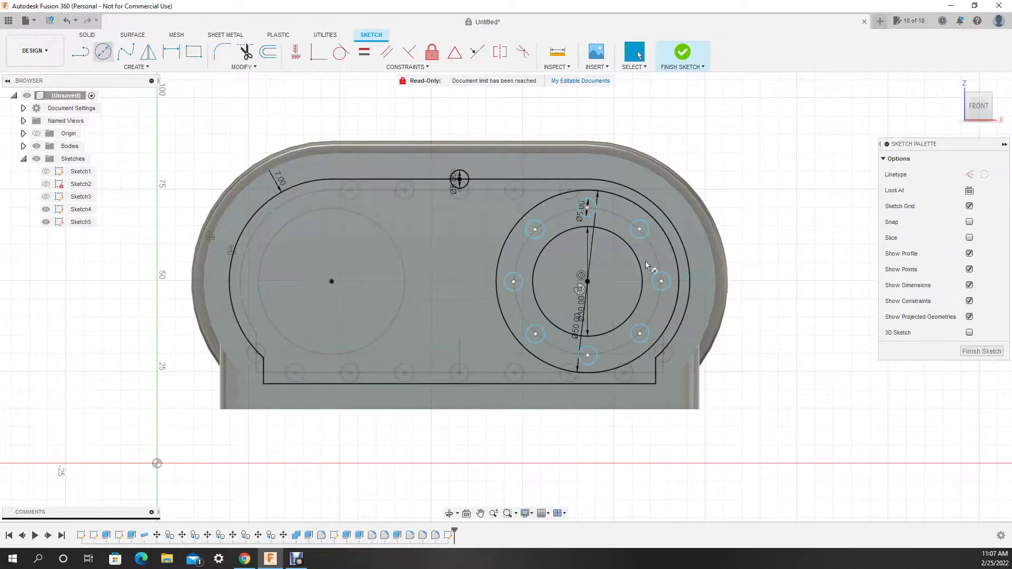
click(690, 280)
key(Return)
click(228, 278)
key(Return)
click(459, 384)
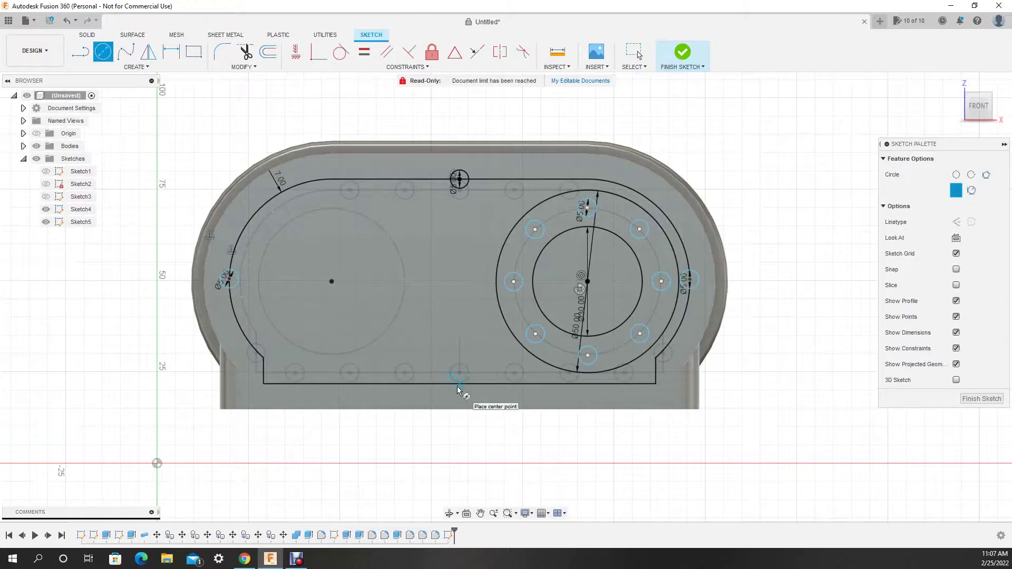
key(Return)
Delete the stray right-side circle and draw a vertical centre line.
key(l)
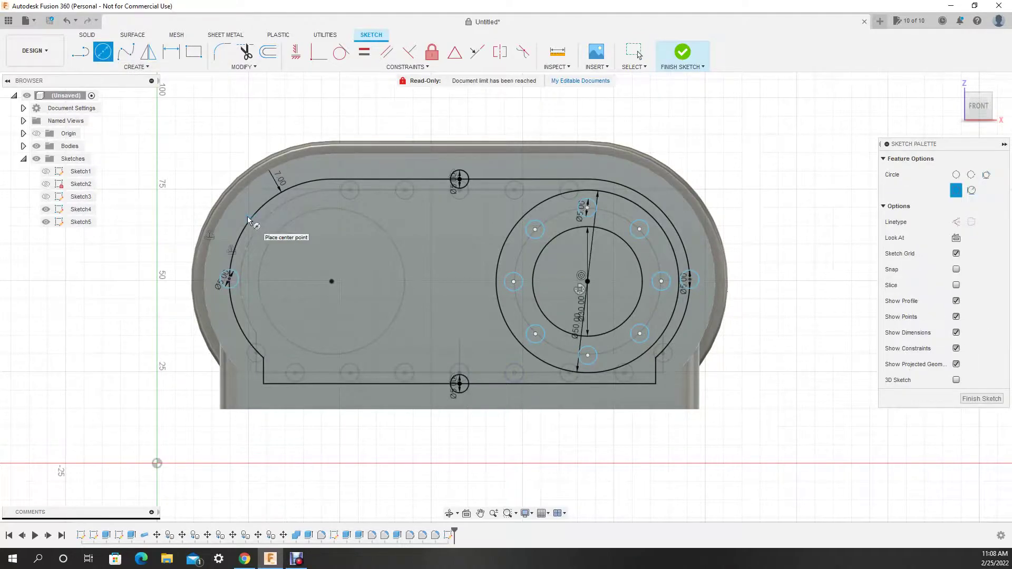
key(Escape)
click(690, 279)
key(Delete)
key(l)
key(c)
Add three Ø5 bolt circles on the left arc and mirror them across the centre line.
click(263, 371)
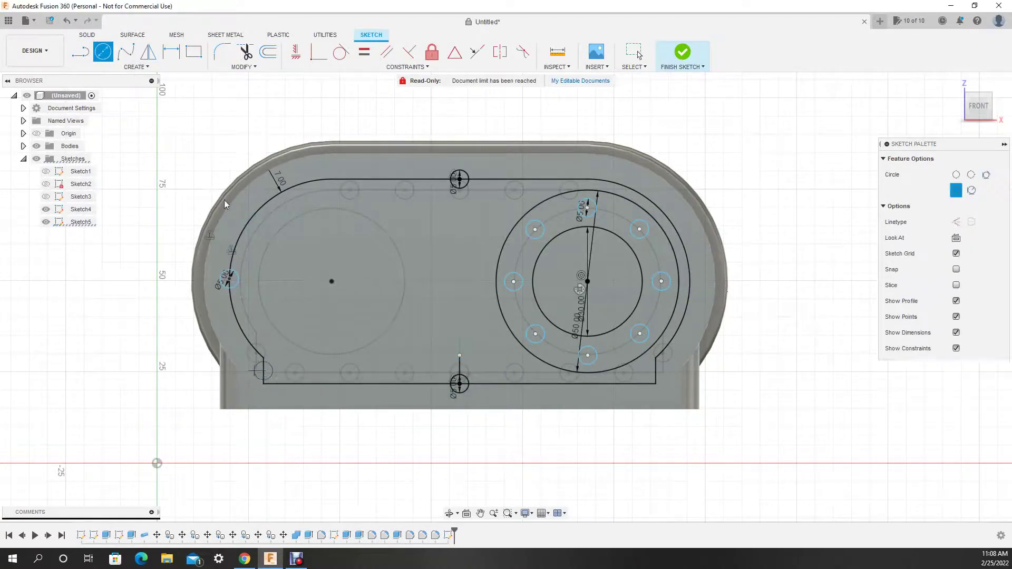
key(Return)
click(247, 221)
key(Return)
click(239, 328)
key(Return)
key(m)
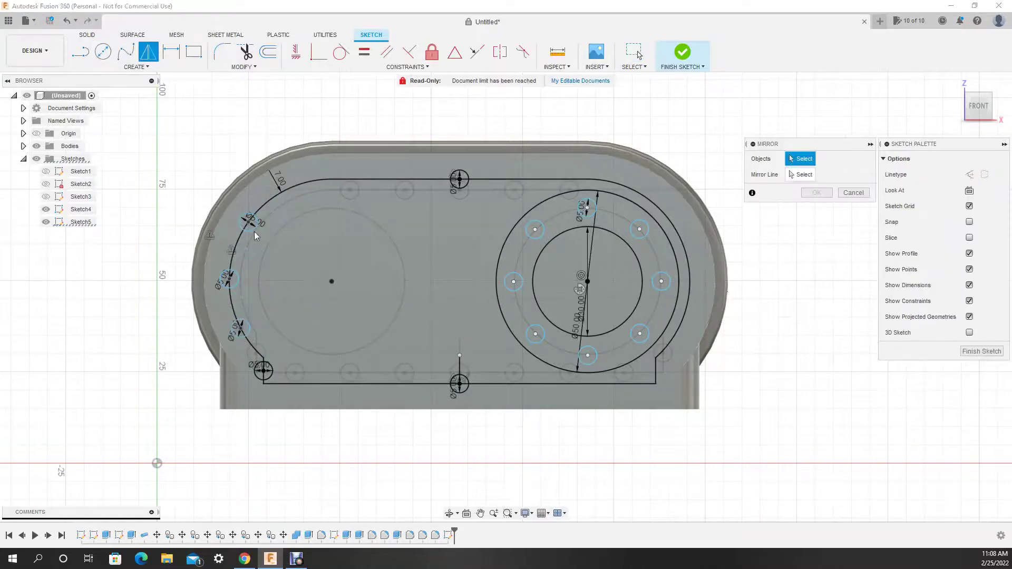
click(460, 369)
click(816, 192)
Linearly pattern the top and bottom circles along the outline's top and bottom edges.
click(136, 66)
click(114, 228)
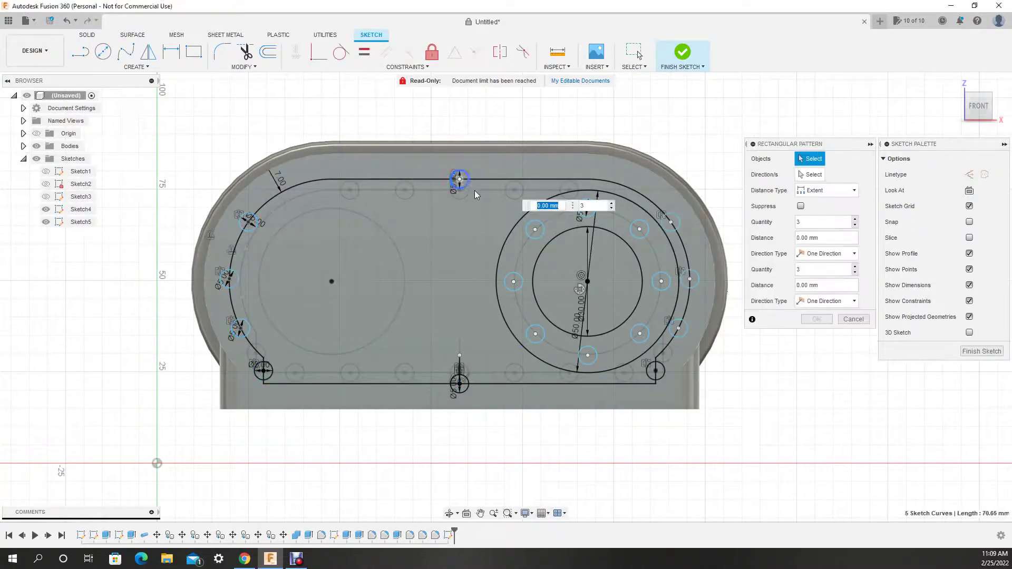
drag(469, 180, 582, 178)
key(Return)
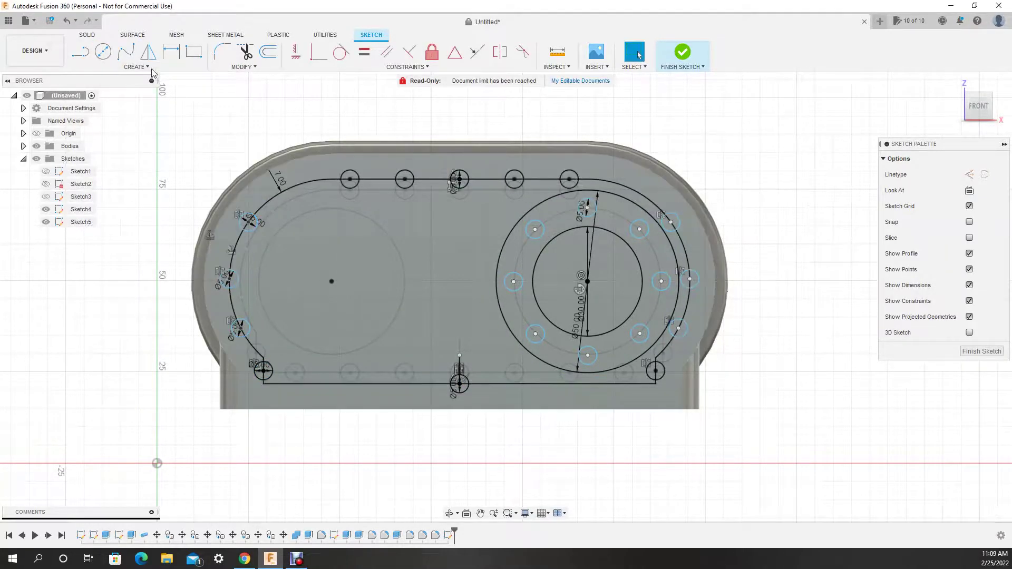
key(Return)
click(820, 279)
drag(469, 384, 606, 383)
key(Return)
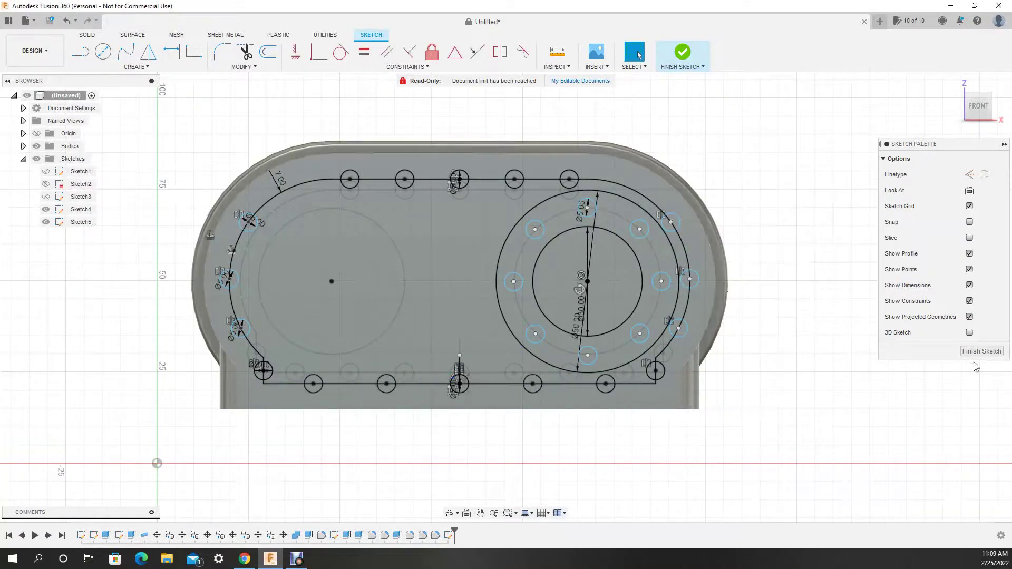
Finish the sketch and select the inset profiles for extrusion.
click(681, 53)
key(e)
click(251, 227)
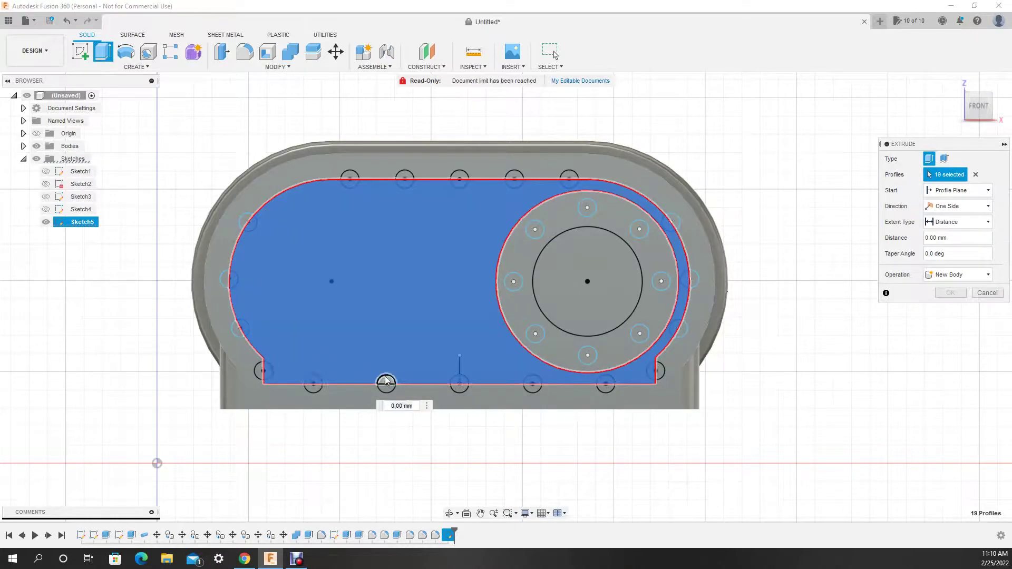
Commit the inset plate extrusion and round its edges.
shift+middle_drag(386, 382, 389, 327)
key(Return)
key(f)
click(234, 248)
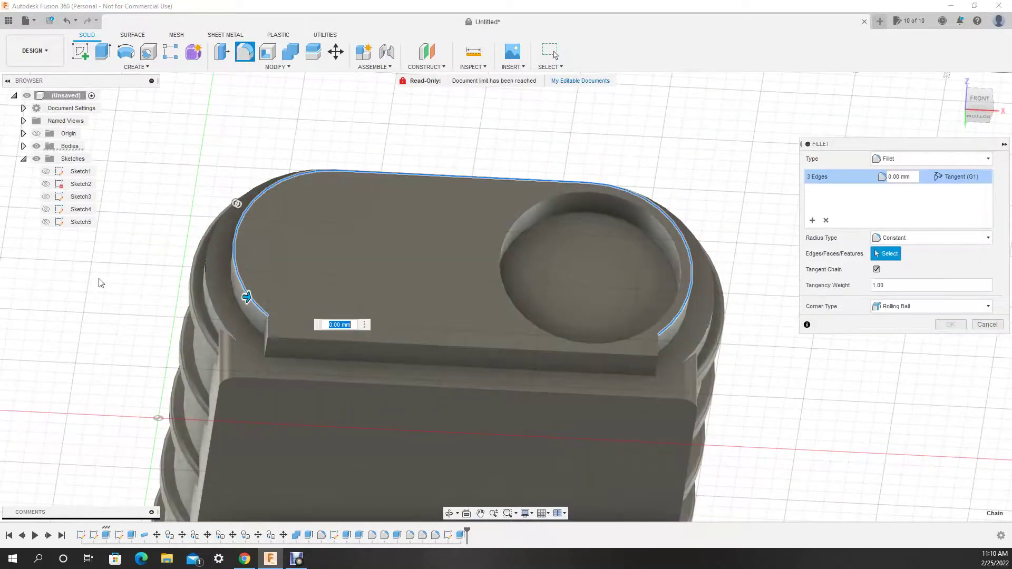
key(Return)
click(245, 51)
click(579, 358)
Cut the bolt holes through the flange using the front-end sketch's bolt ring profile.
key(Return)
click(46, 222)
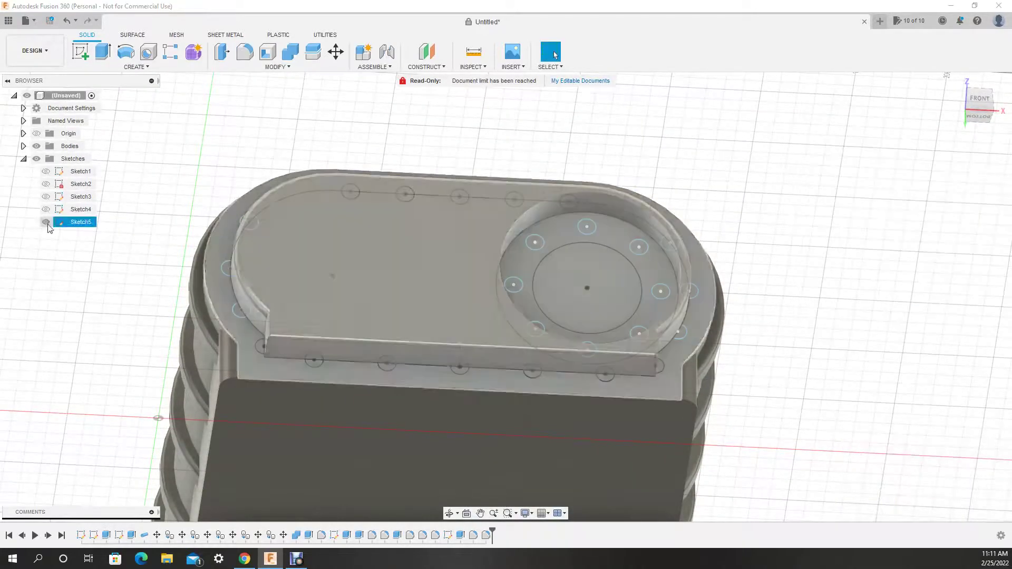
key(e)
click(516, 263)
key(Return)
Fillet the port's centre face edges to finish rounding the case.
key(f)
click(585, 287)
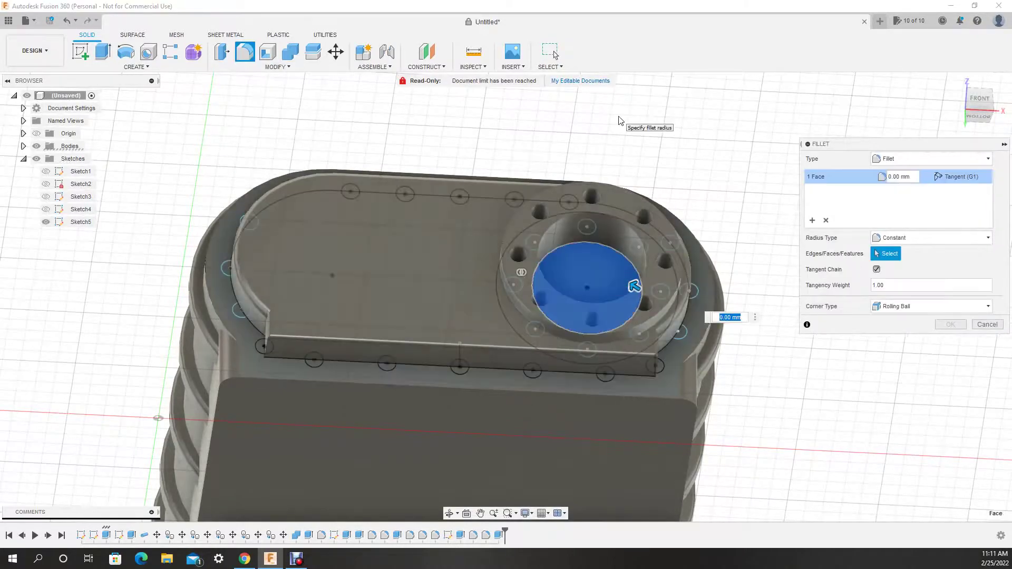
key(Return)
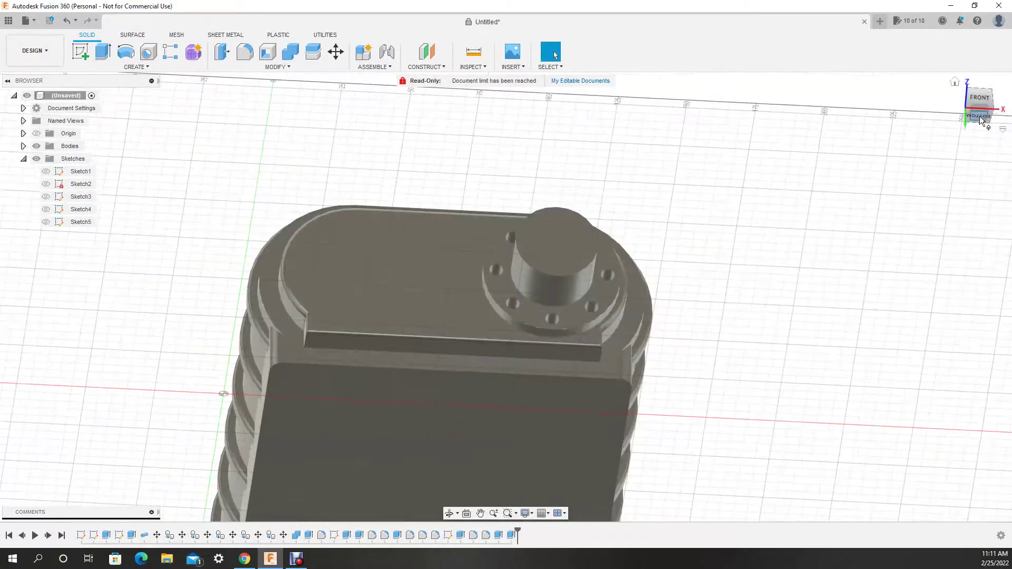
Measure the case, then show the flange sketch with the solid bodies hidden.
key(i)
click(497, 461)
key(Escape)
mouse_move(497, 459)
shift+middle_down()
mouse_move(557, 234)
mouse_move(527, 210)
shift+middle_up()
click(46, 222)
click(36, 146)
Extrude the eight bolt-circle profiles 15 mm as joined pins.
key(e)
click(446, 222)
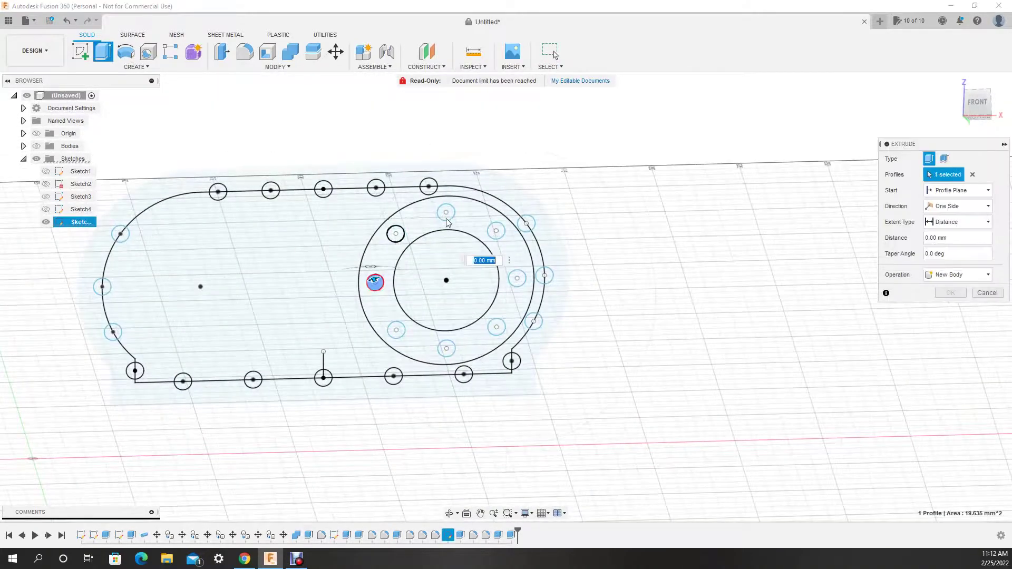
click(38, 148)
text(15)
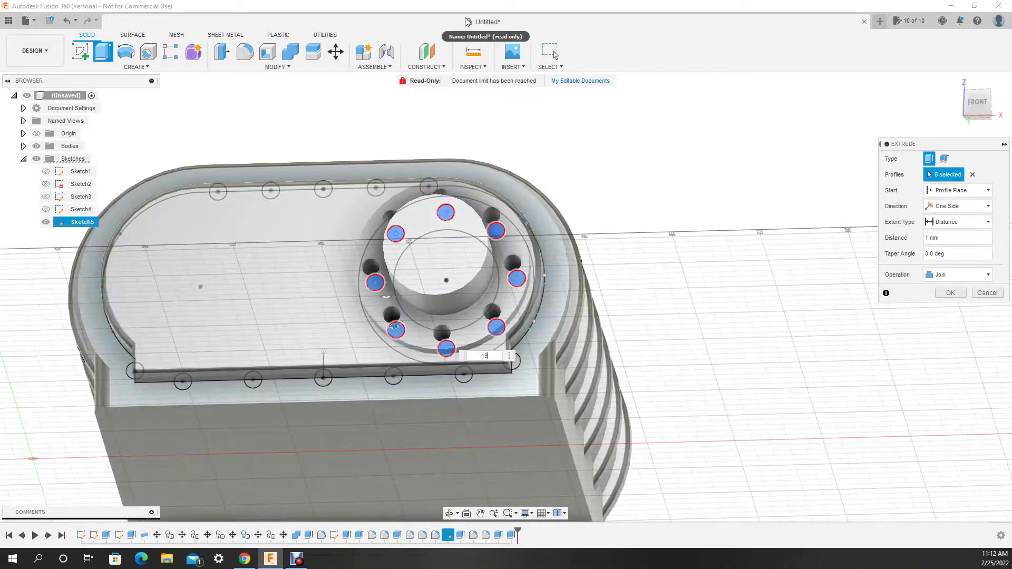
key(Return)
Fillet the pin top edges and select the boss's top edge for rounding.
key(f)
click(390, 215)
click(491, 212)
click(511, 260)
key(Return)
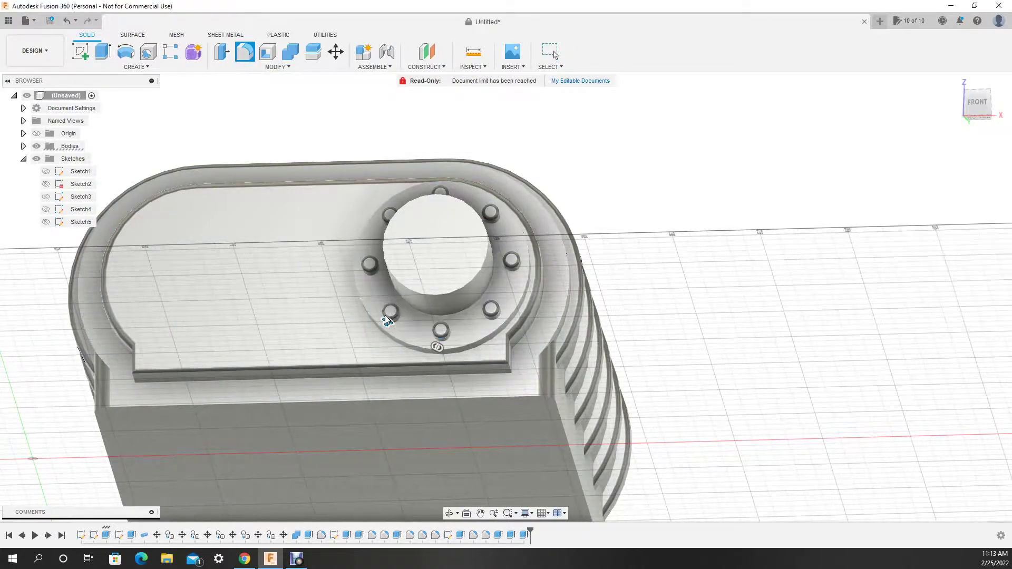
key(f)
click(437, 296)
Round the boss edge and draw a Ø20 circle in a new sketch on its top.
key(Return)
click(317, 290)
click(490, 284)
text(10)
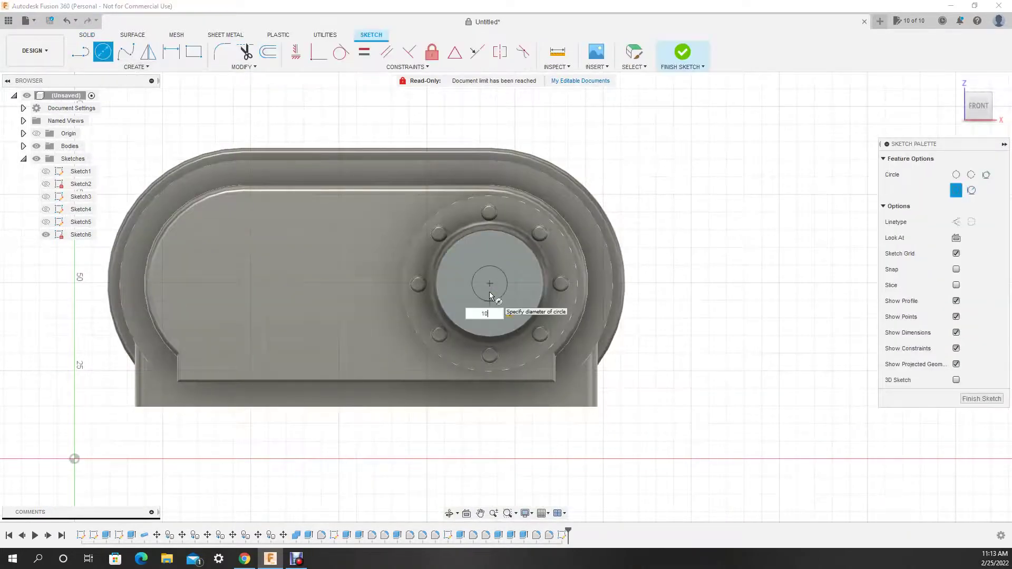
key(BackSpace)
key(BackSpace)
text(20)
key(Return)
Add a Ø5 hole circle and circular-pattern it six times around the centre.
click(489, 284)
text(5)
key(Return)
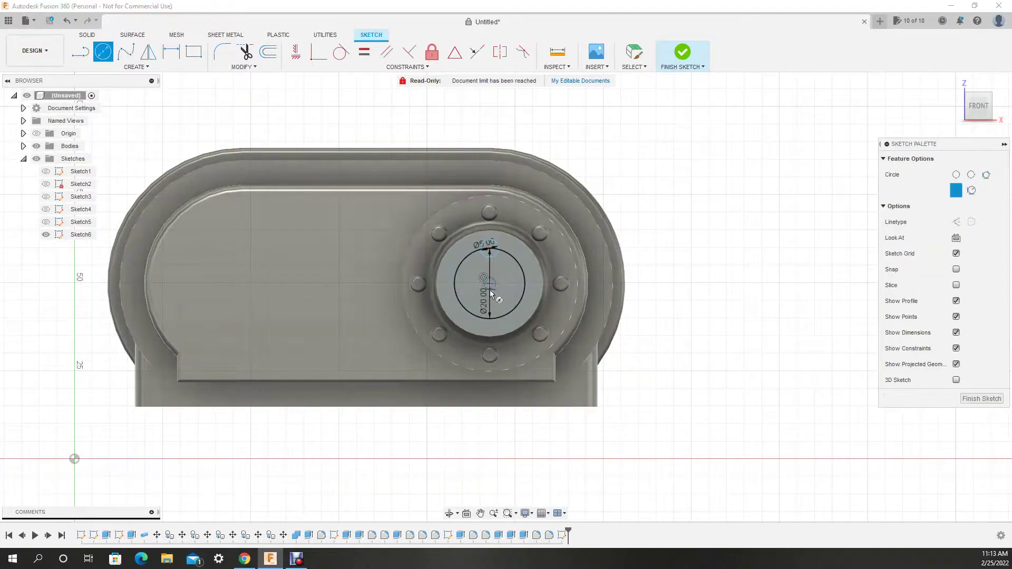
key(Escape)
click(490, 248)
key(Return)
key(e)
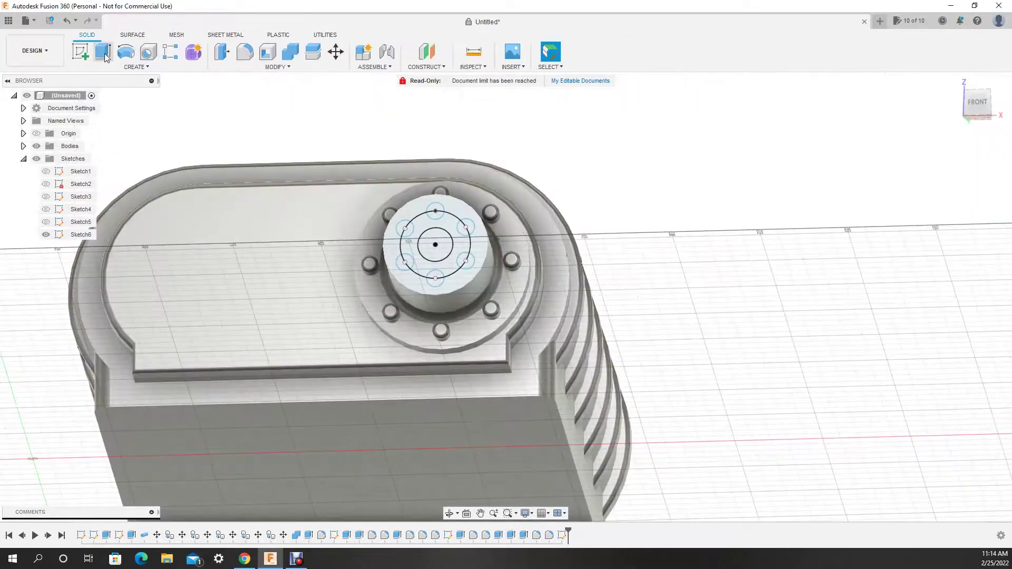
key(Escape)
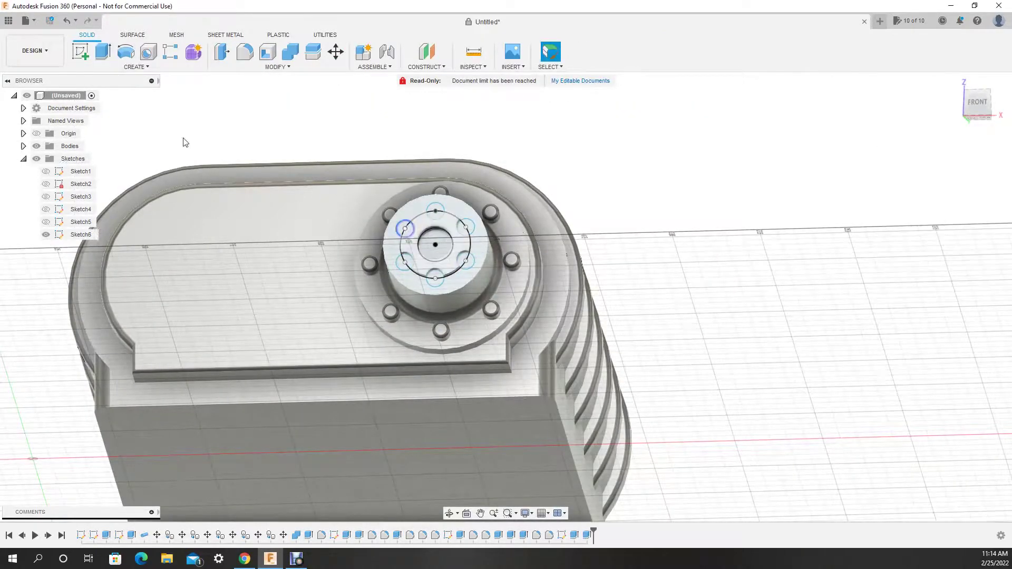
Extrude-cut the hole profiles into the boss top.
key(e)
click(435, 227)
key(Return)
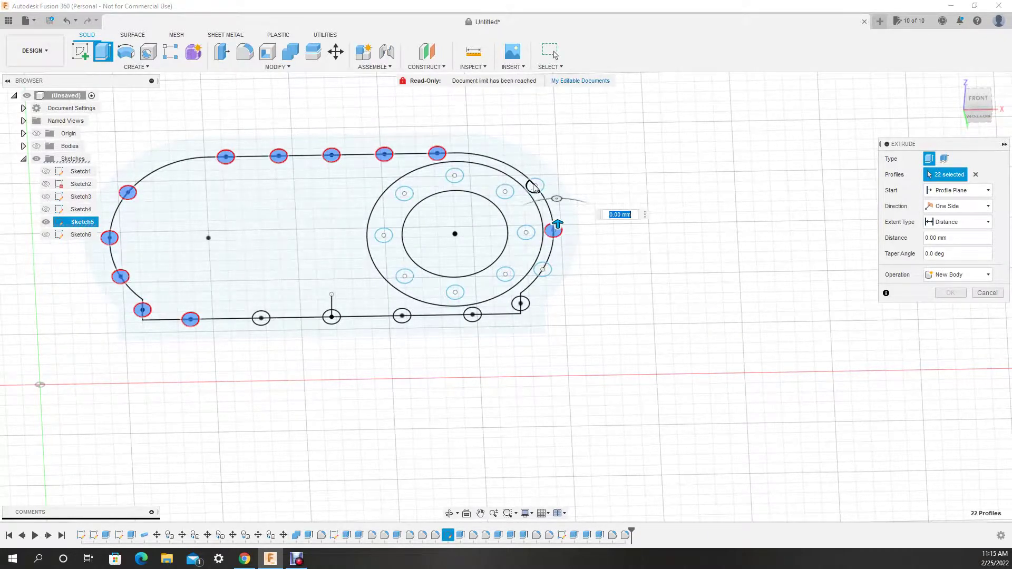
Extrude the bottom flange circles 13 mm into studs.
click(520, 303)
click(472, 314)
click(402, 316)
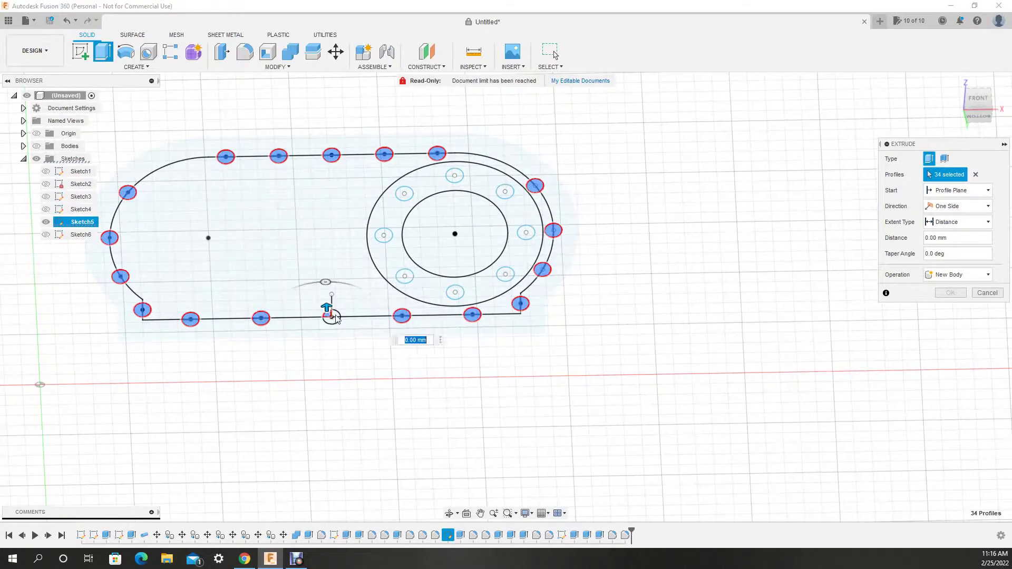
text(1013)
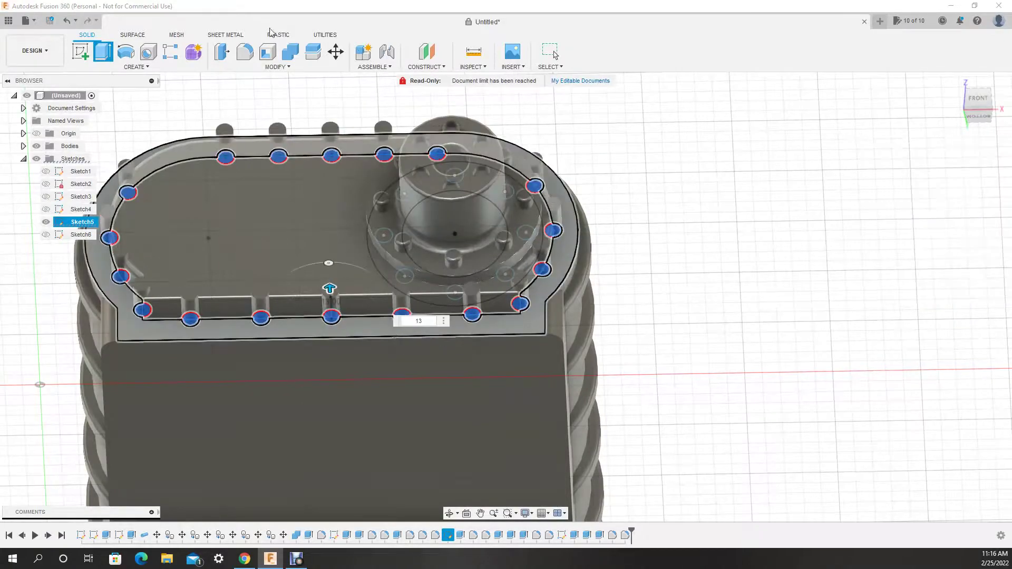
key(Return)
Round the stud top edges and shell the case to 5 mm walls.
click(244, 51)
click(225, 132)
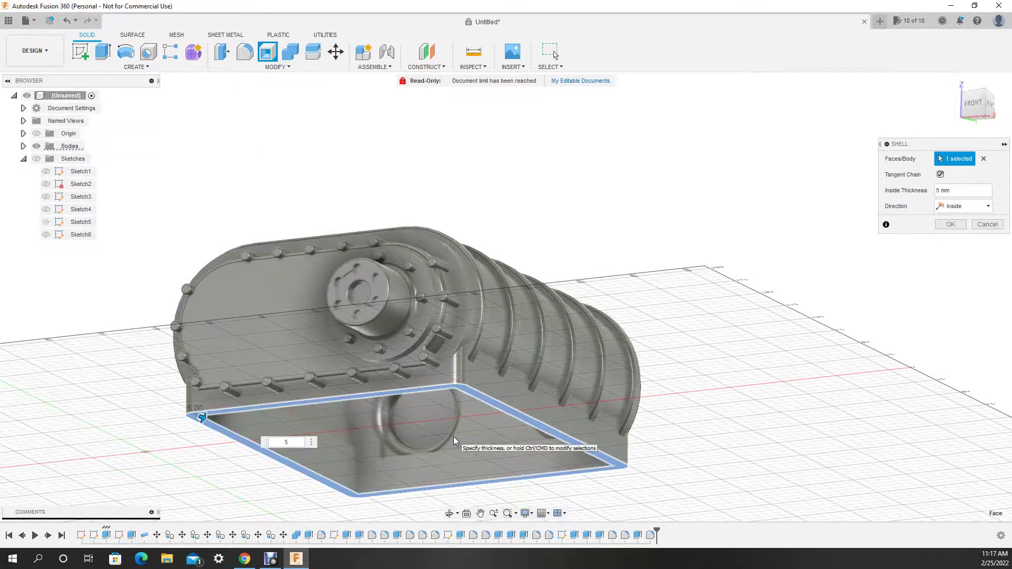
shift+middle_drag(455, 441, 375, 365)
click(951, 225)
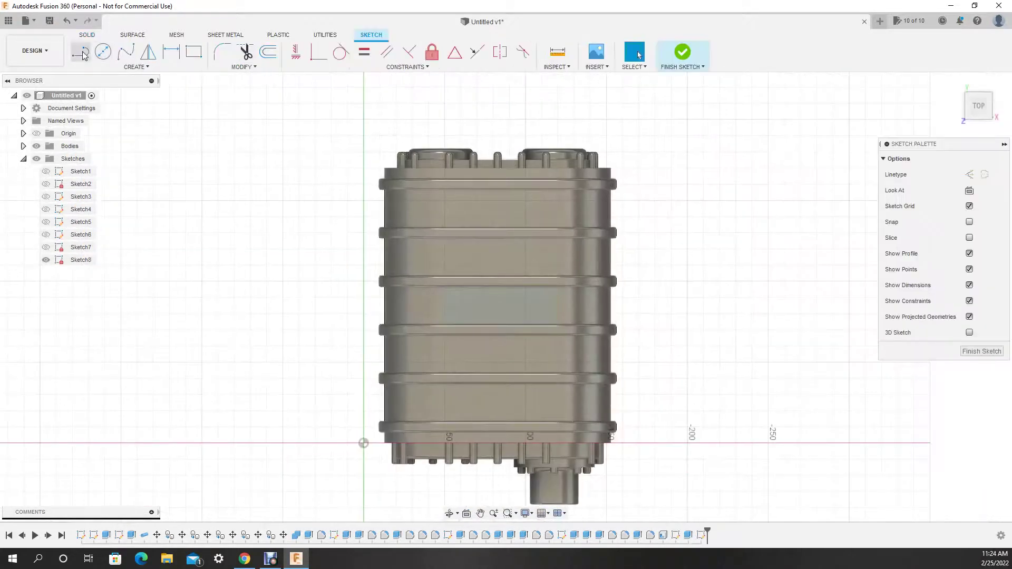
Draw a vertical centreline and a two-point rectangle on the case top.
click(494, 450)
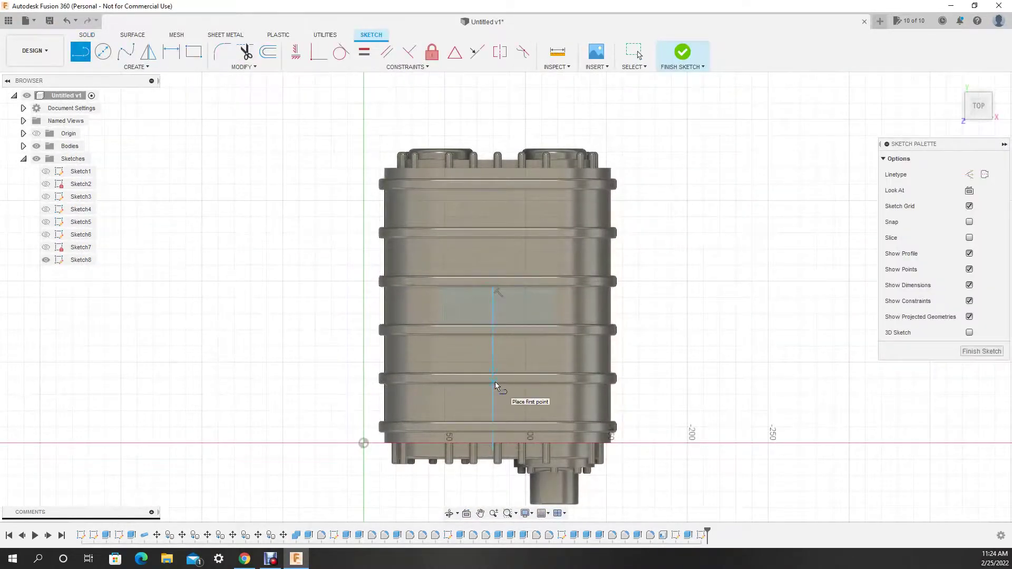
click(194, 52)
click(493, 397)
Offset the rectangle inward and trim a segment of the outline.
click(558, 215)
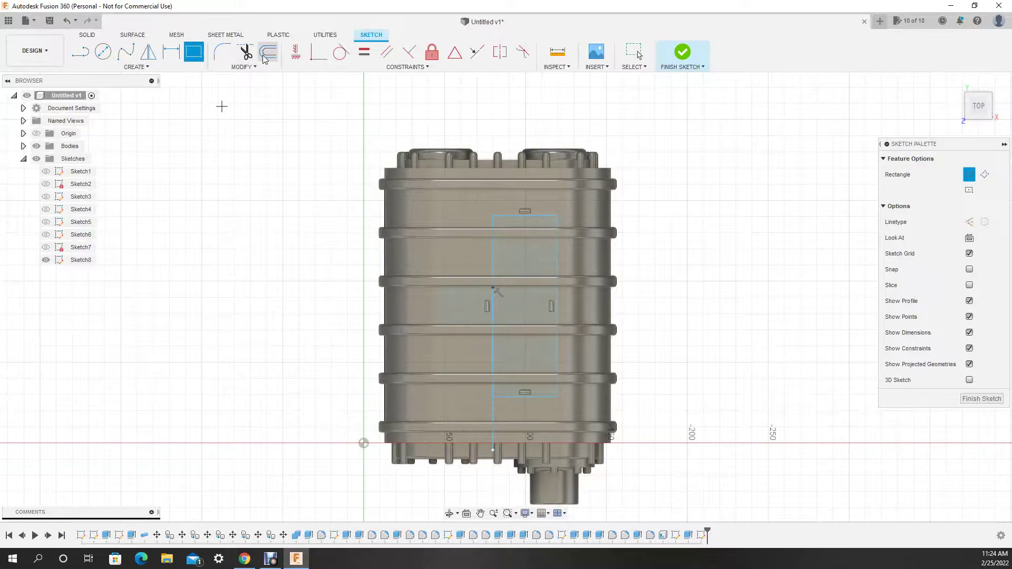
click(268, 51)
key(Return)
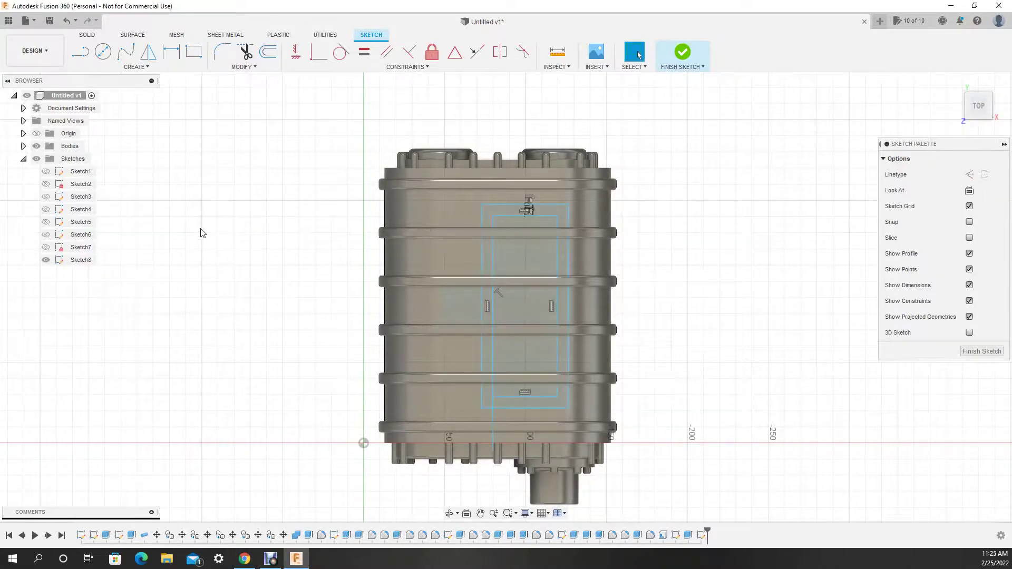
click(246, 51)
click(500, 383)
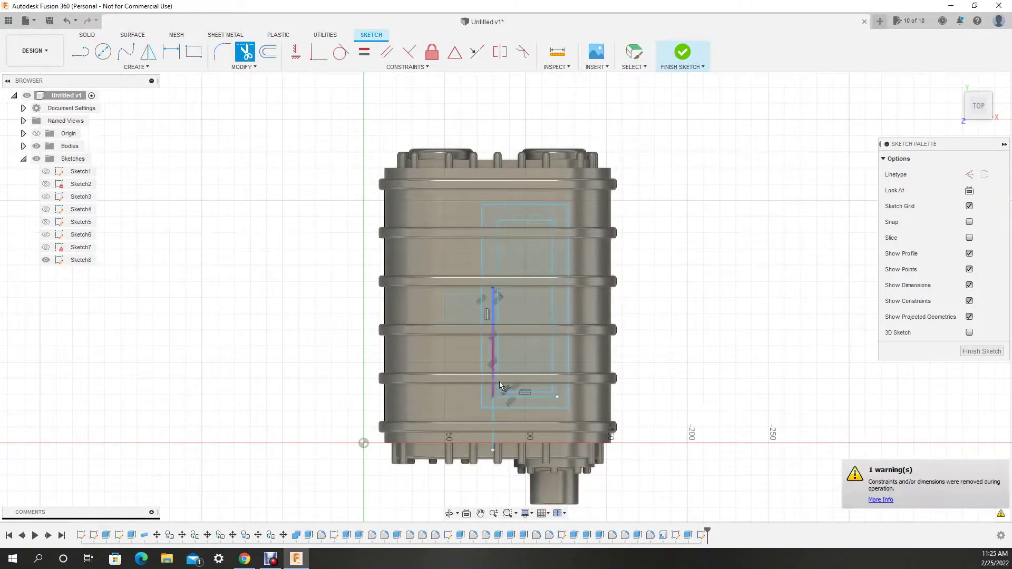
Commit the 5 mm circle and pattern it 35 mm apart along the rectangle's right edge.
key(c)
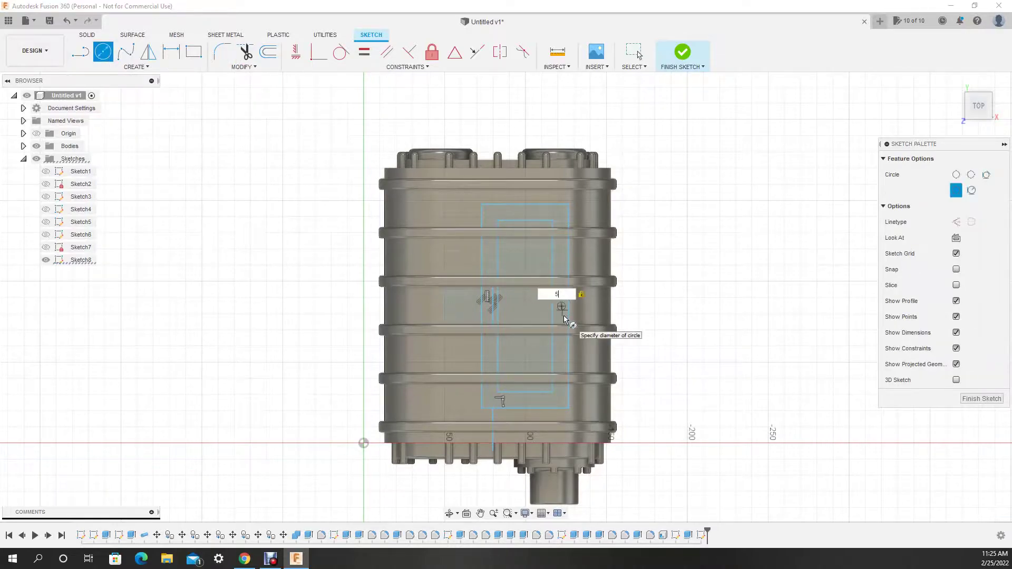
key(Return)
scroll(564, 319, up, 3)
click(136, 67)
click(108, 226)
click(540, 289)
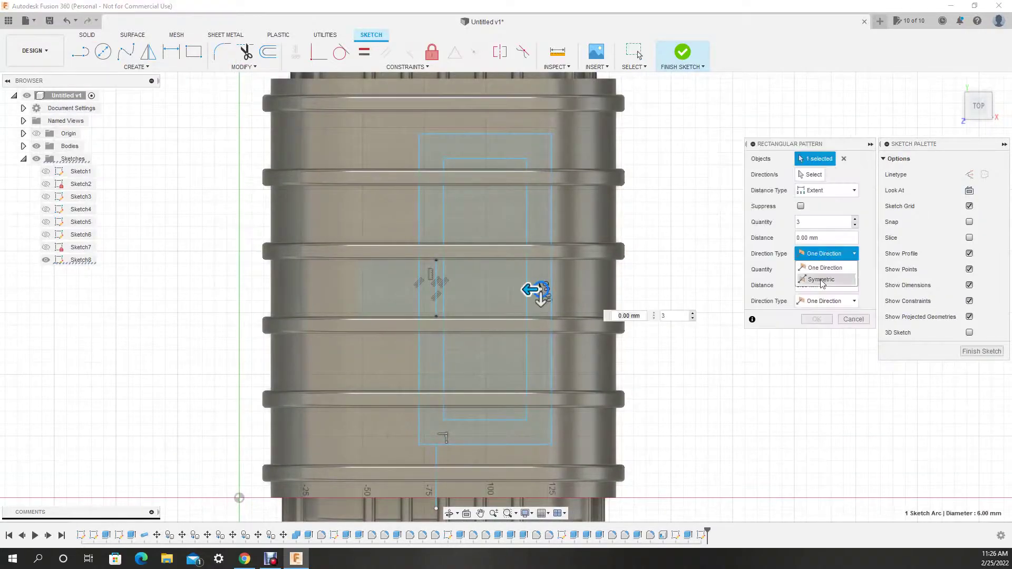
drag(541, 316, 543, 390)
click(552, 295)
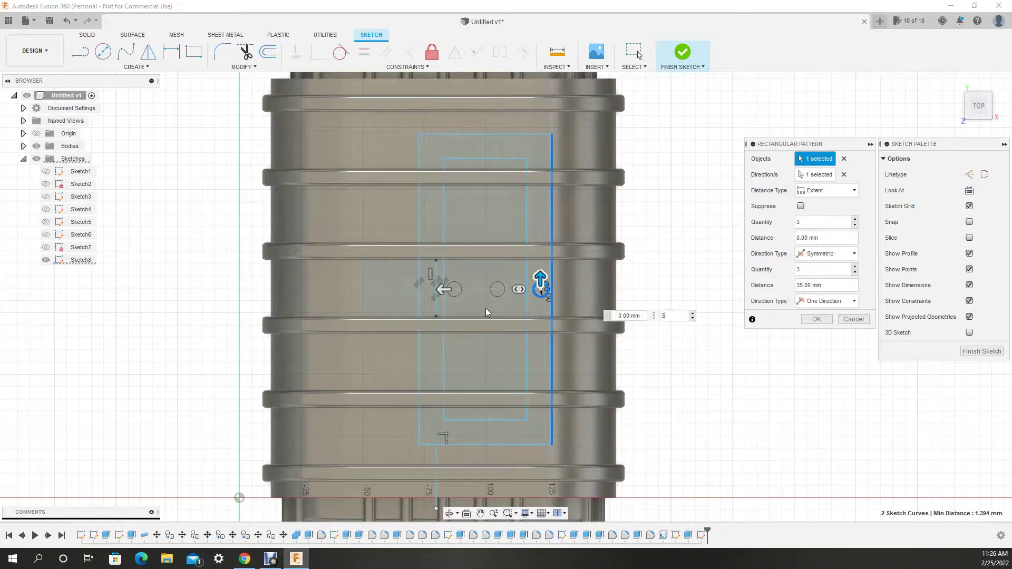
Redo the rectangular pattern symmetrically along the right edge as five circles.
click(136, 67)
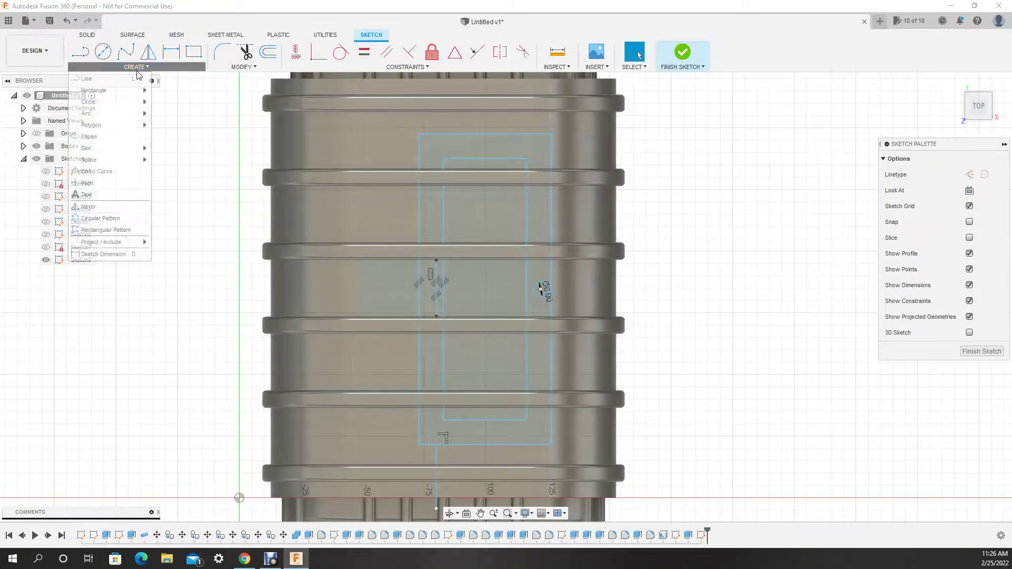
click(108, 225)
click(551, 238)
drag(540, 248, 555, 135)
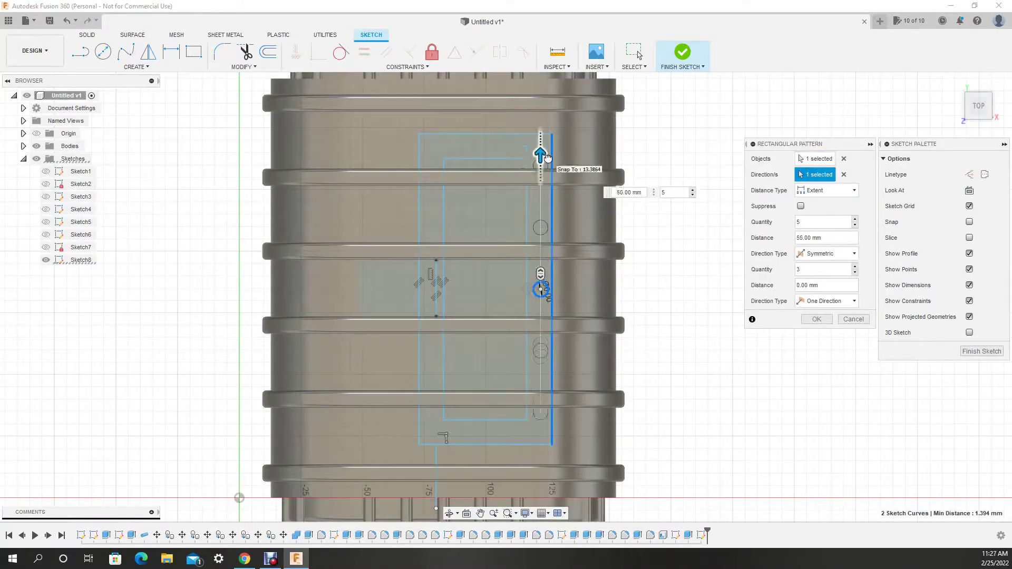
click(136, 67)
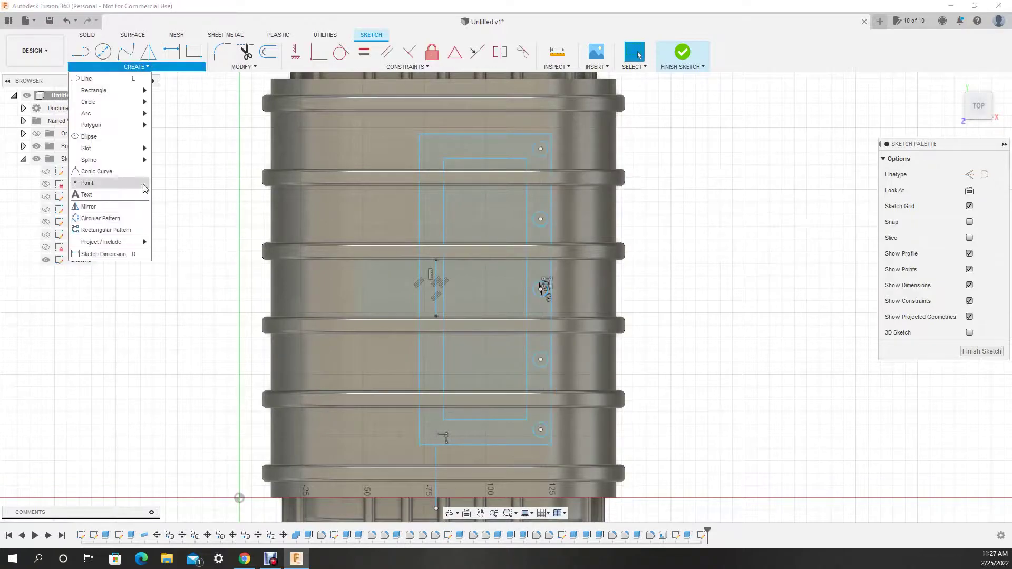
click(108, 226)
key(Escape)
Measure the distance from a patterned circle to the rectangle's edge line.
click(136, 67)
click(102, 51)
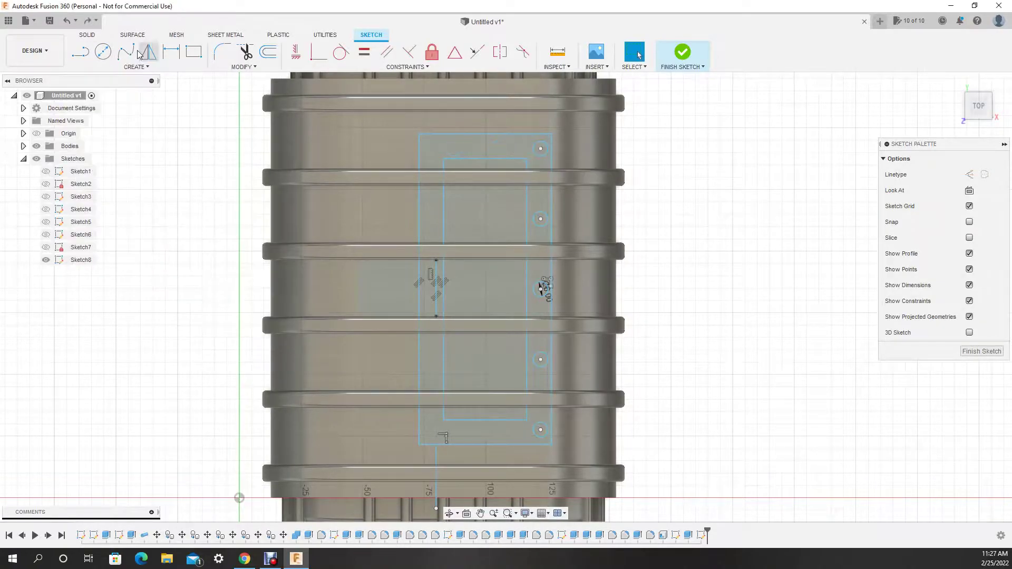
scroll(486, 148, up, 5)
scroll(353, 260, down, 4)
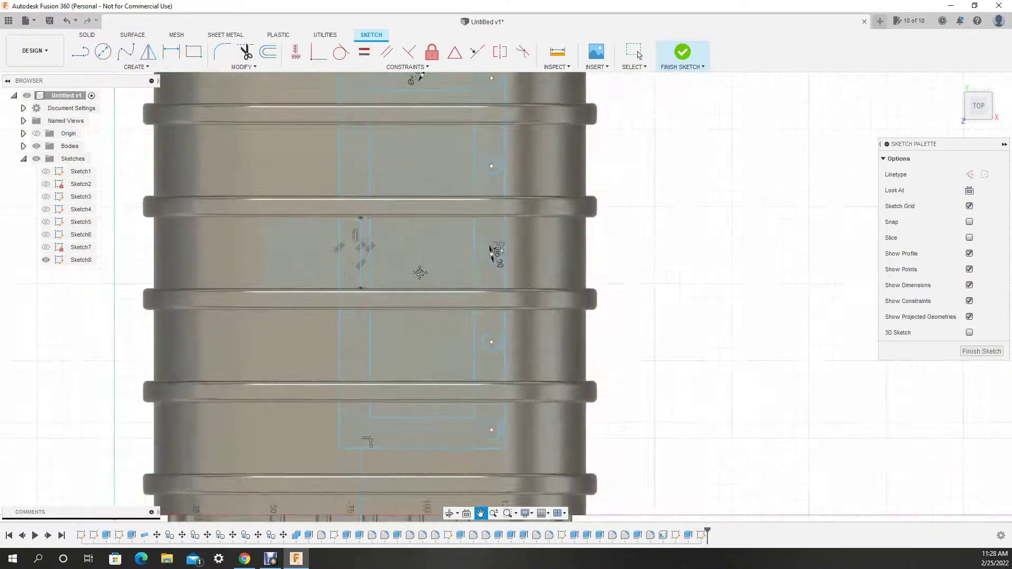
key(l)
key(m)
click(816, 193)
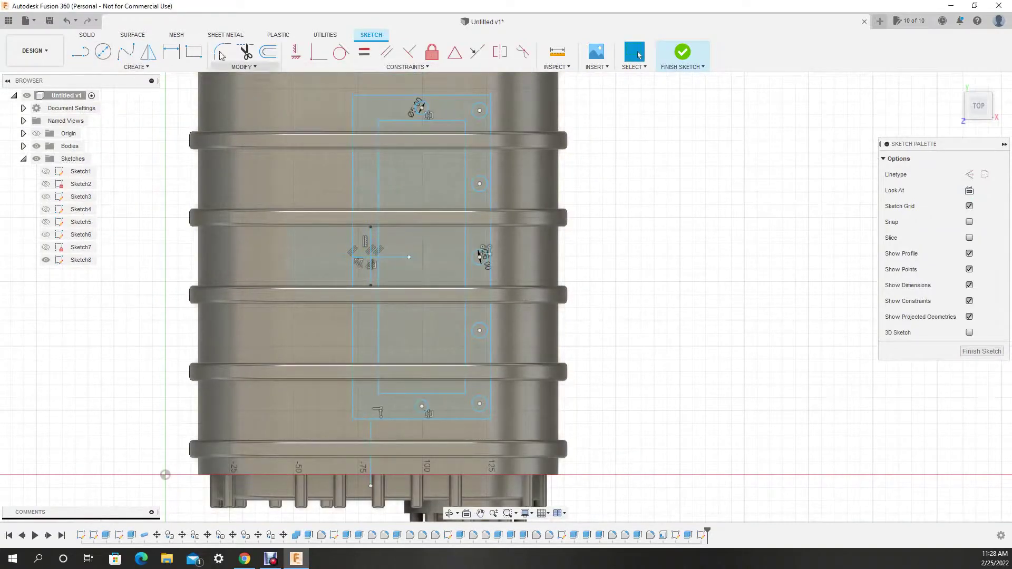
key(i)
click(483, 115)
scroll(485, 109, up, 3)
Move the chosen bolt circles 2 mm and tilt the view to check the sketch.
click(852, 240)
scroll(760, 276, down, 5)
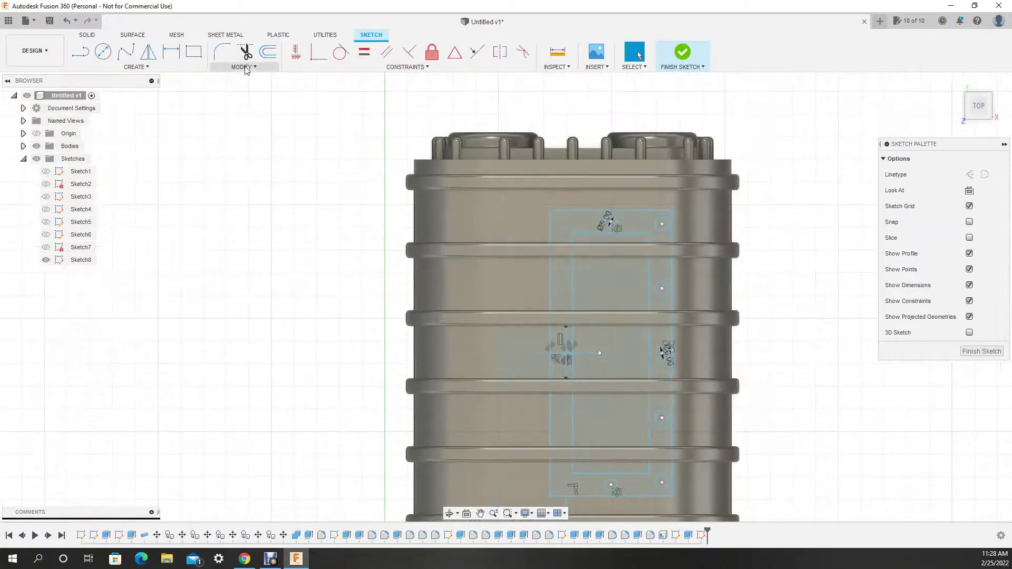
right_click(662, 224)
click(656, 295)
scroll(622, 220, up, 3)
text(2)
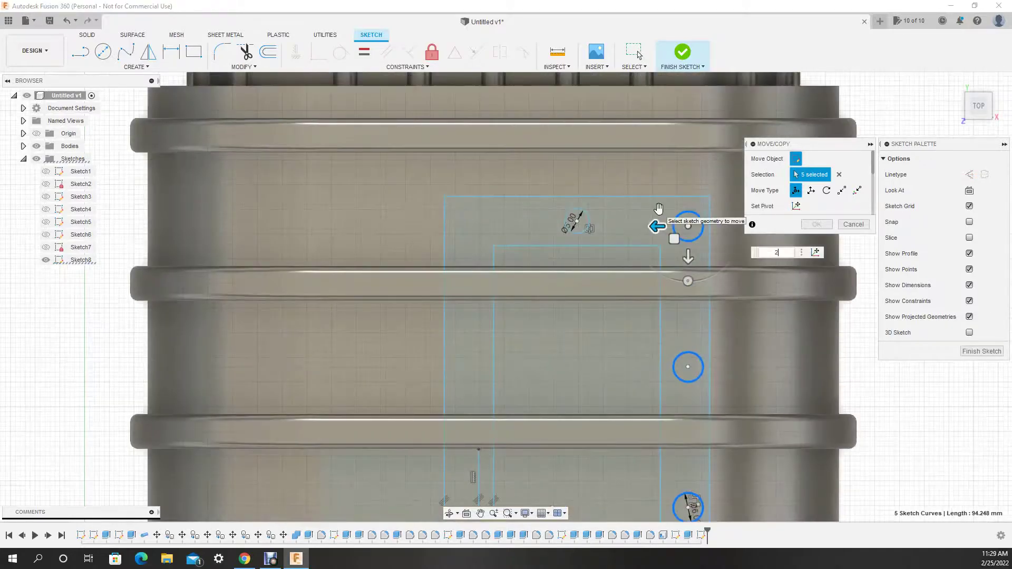
key(Return)
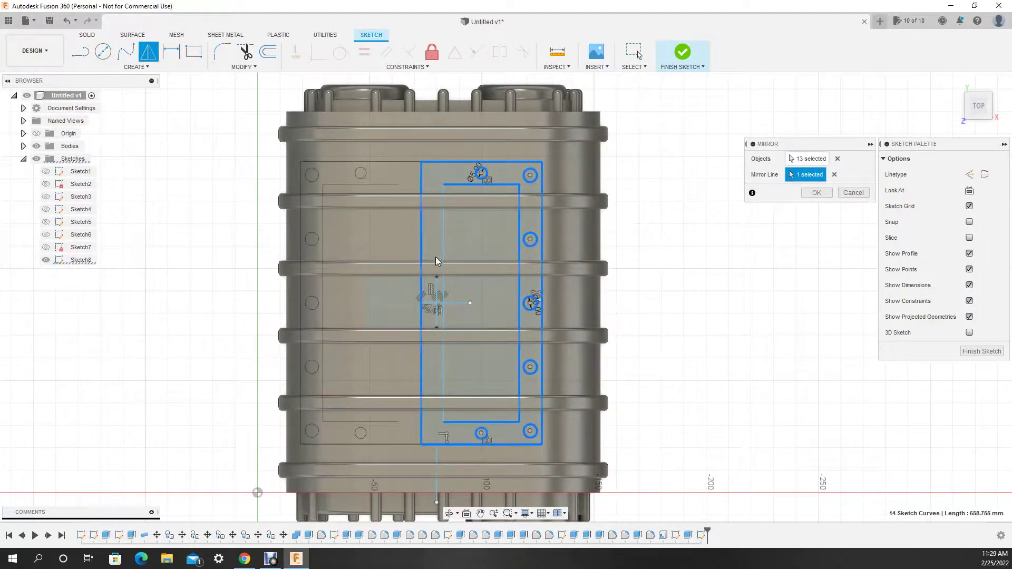
shift+middle_drag(450, 520, 597, 237)
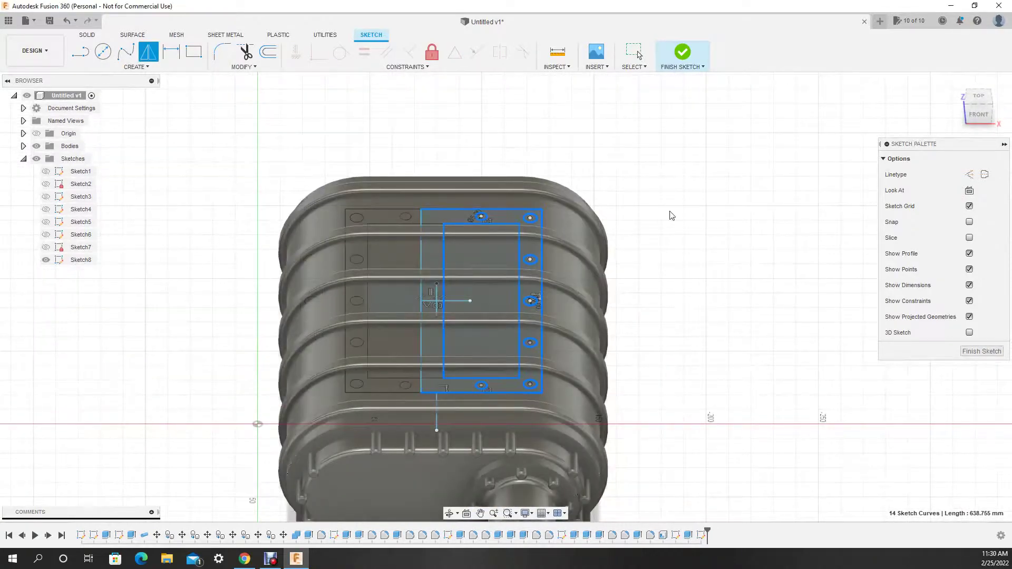
Cancel the mirror, measure the inner line, and select the three frame profiles for extrusion.
key(Escape)
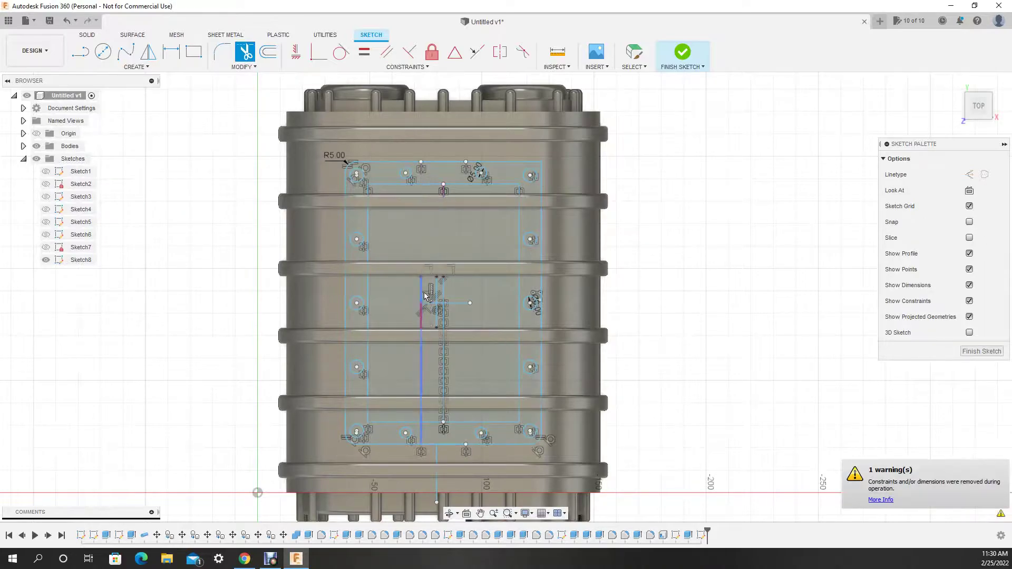
click(551, 50)
click(368, 302)
key(Escape)
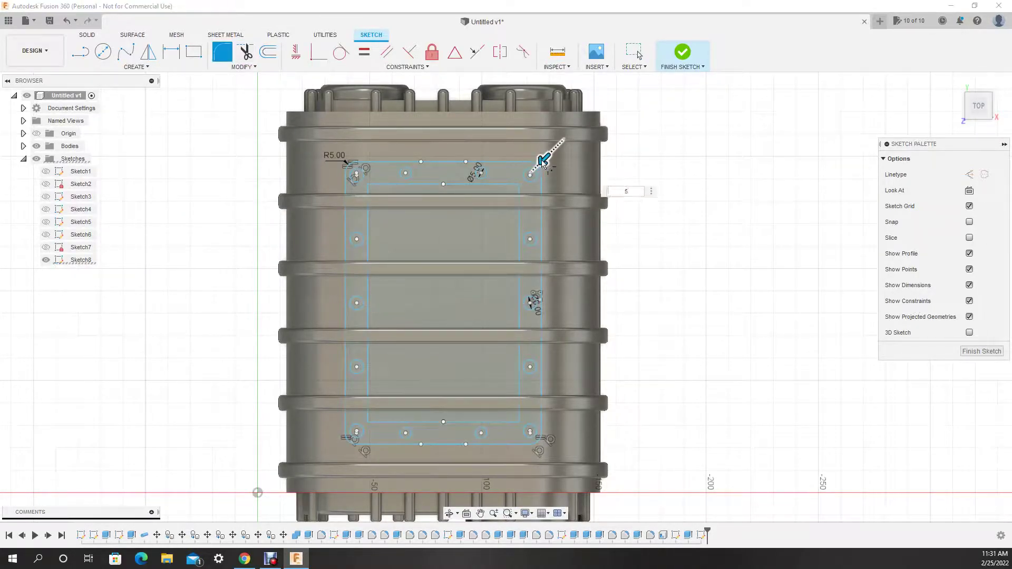
key(e)
click(491, 221)
text(10)
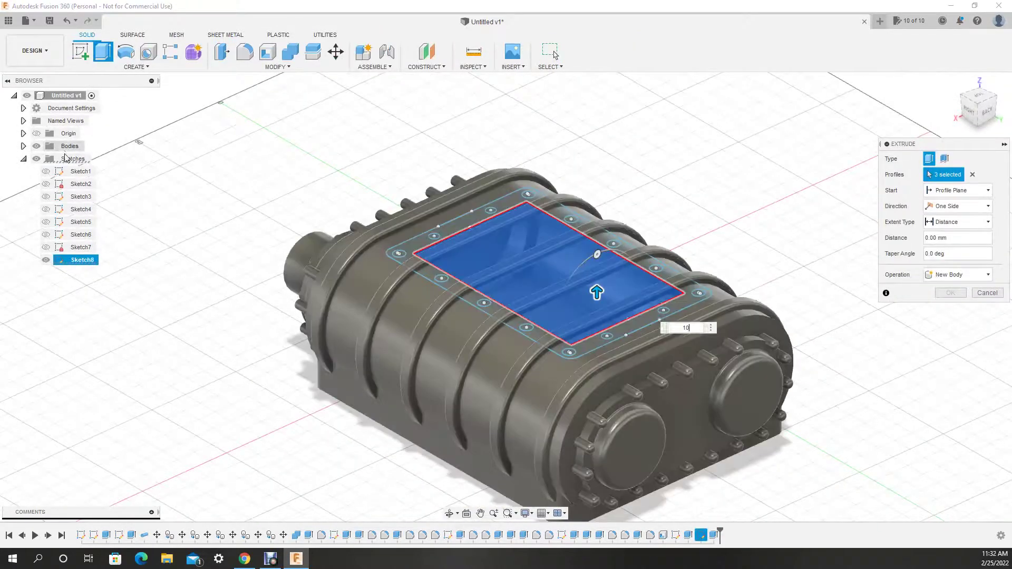
Confirm the pocket cut and extrude the flange 5 mm on two sides, joined to the case.
key(Return)
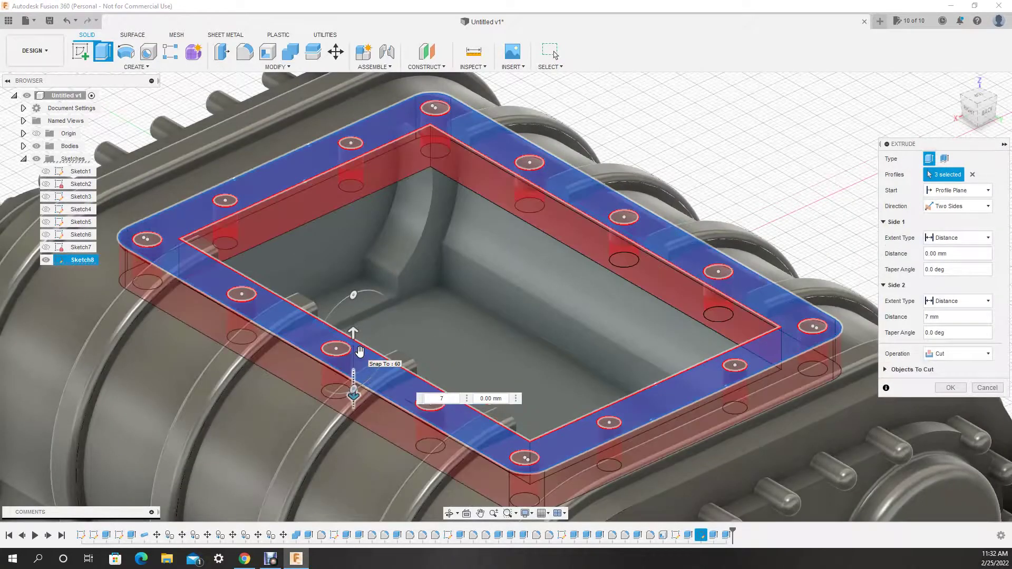
key(BackSpace)
key(BackSpace)
text(5)
key(Tab)
text(5)
key(Return)
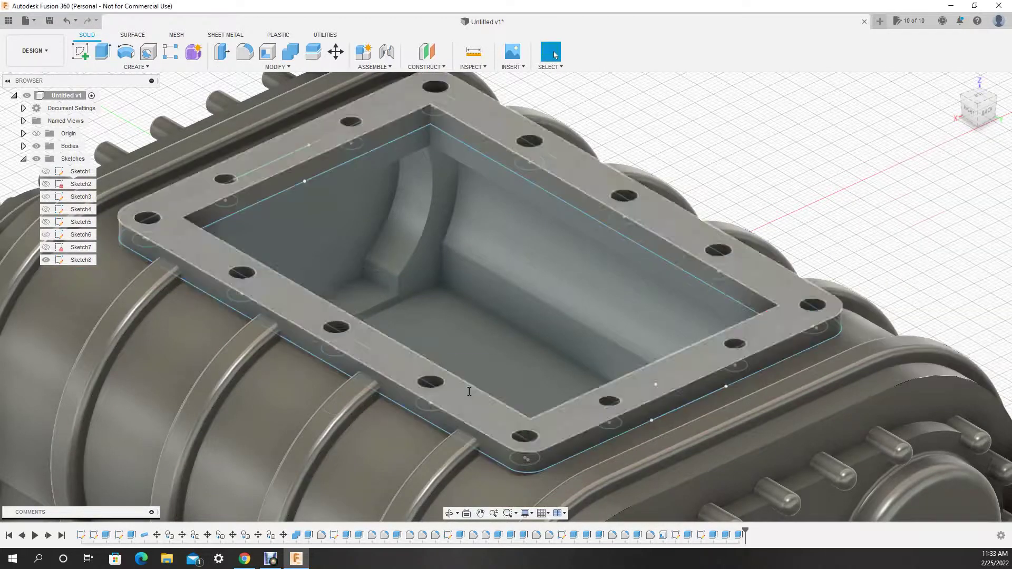
click(92, 58)
On the flange top face, sketch 0.15 mm offset rings around the first bolt holes.
click(327, 137)
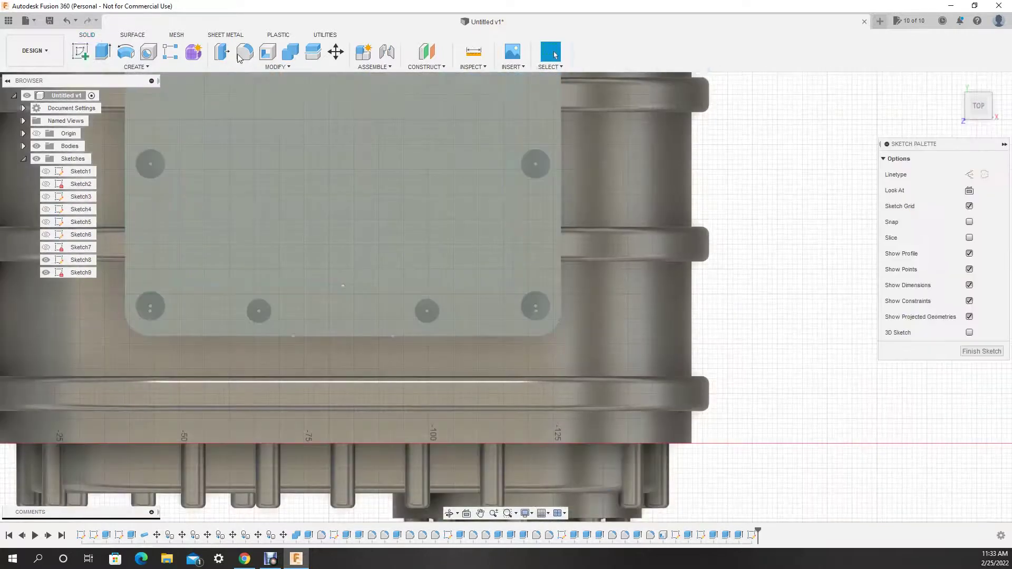
key(o)
click(271, 307)
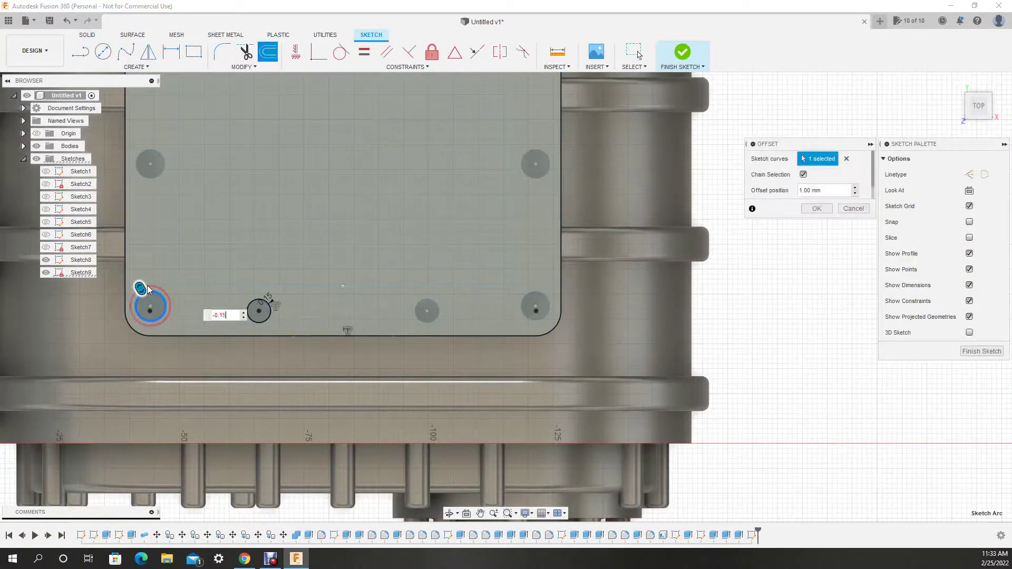
click(269, 52)
click(153, 149)
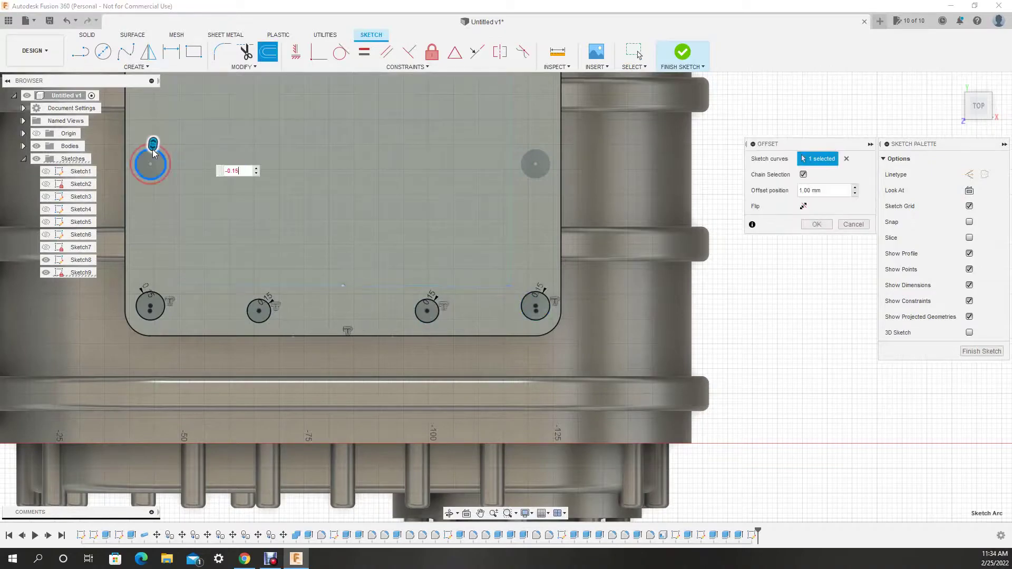
click(540, 156)
key(Return)
scroll(420, 129, down, 3)
click(218, 102)
key(Return)
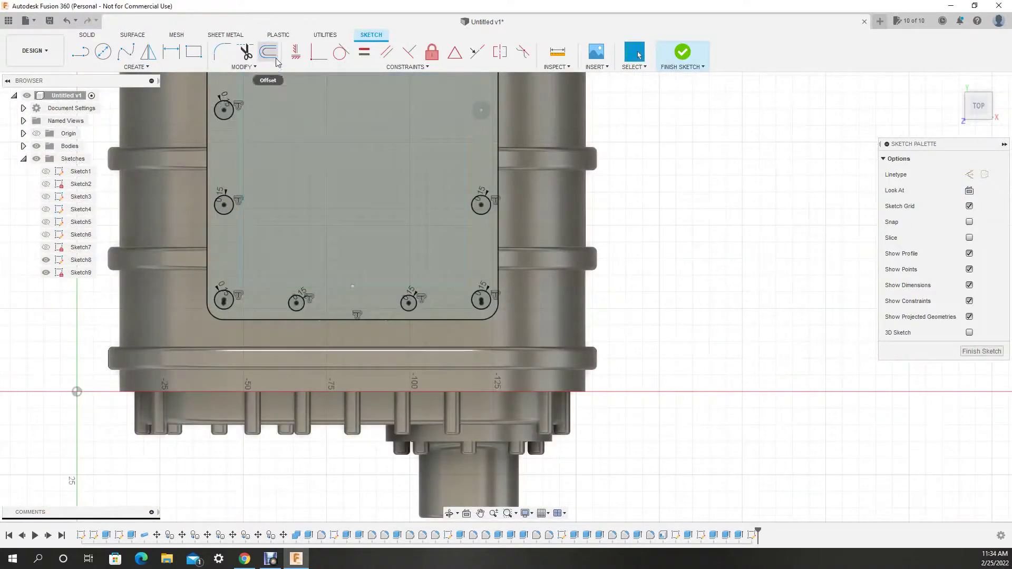
click(269, 53)
Add offset rings around the remaining bolt hole circles.
key(Return)
middle_drag(486, 106, 498, 304)
click(268, 52)
click(237, 211)
key(Return)
click(494, 211)
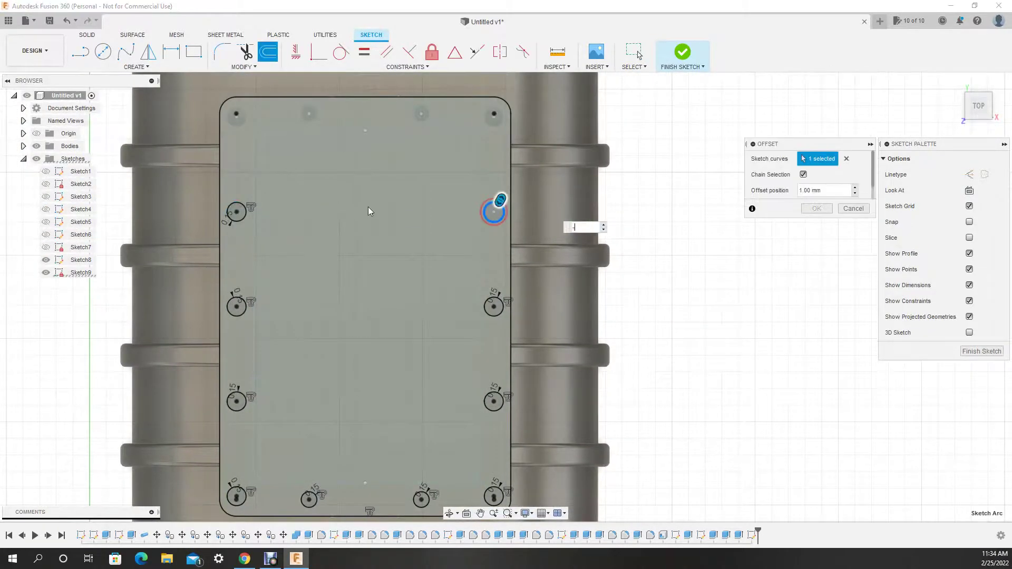
click(237, 115)
key(Return)
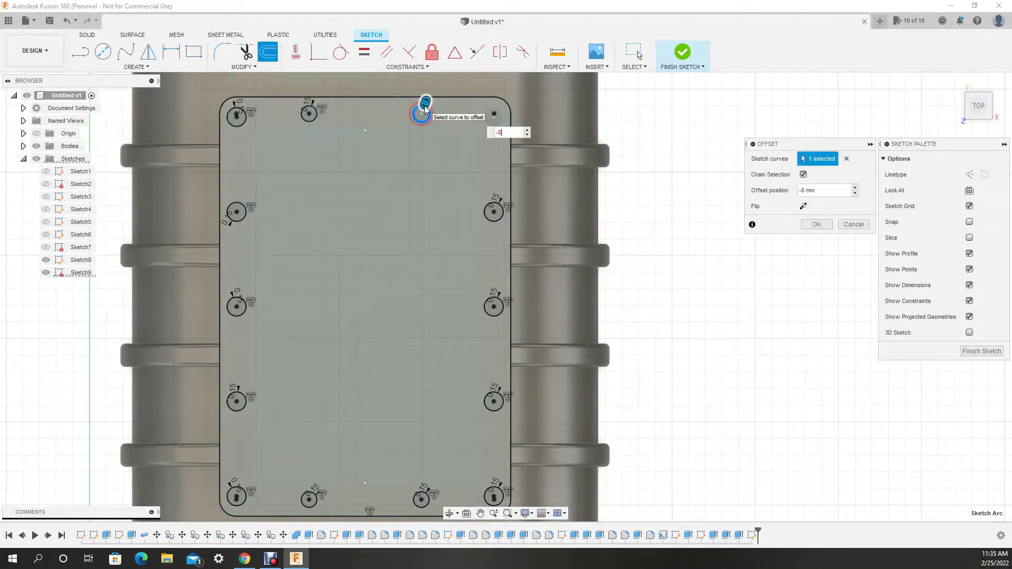
Offset the plate outline into an inner rectangular opening and finish the sketch.
key(Return)
click(269, 52)
click(303, 97)
key(Return)
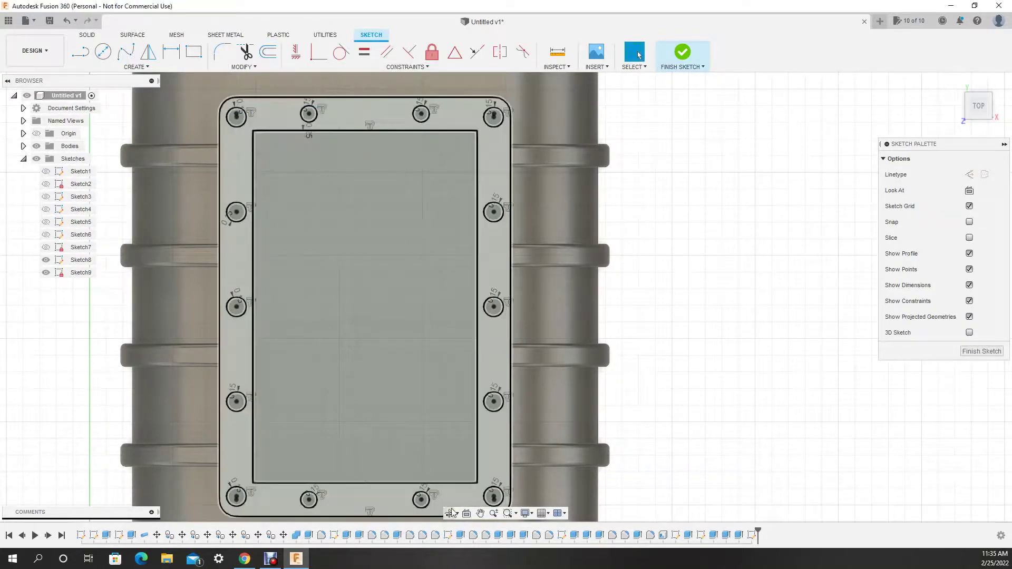
click(982, 351)
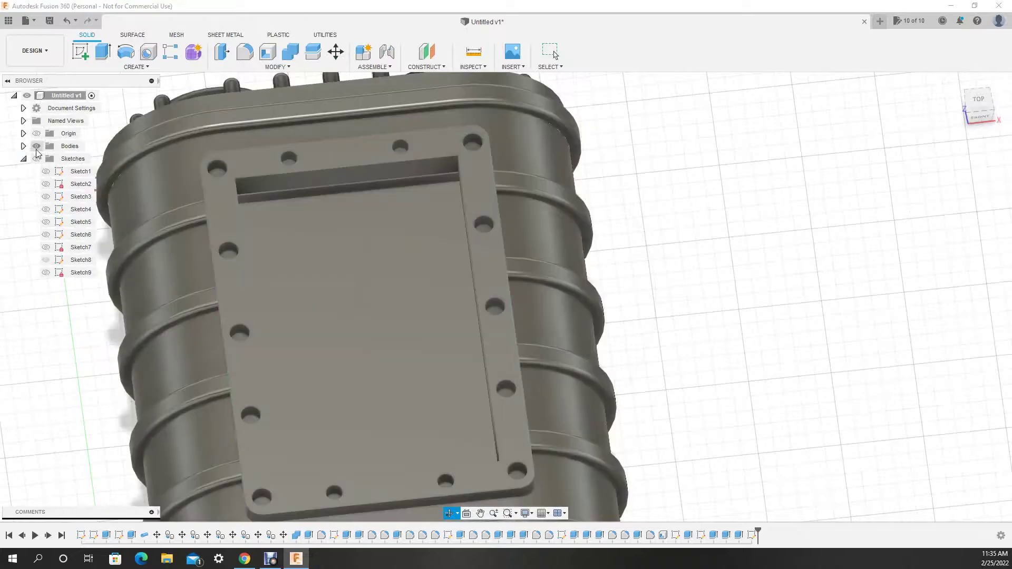
Hide the bodies, show the plate sketch, and round the flange hole edges 1 mm.
key(e)
key(Escape)
click(37, 146)
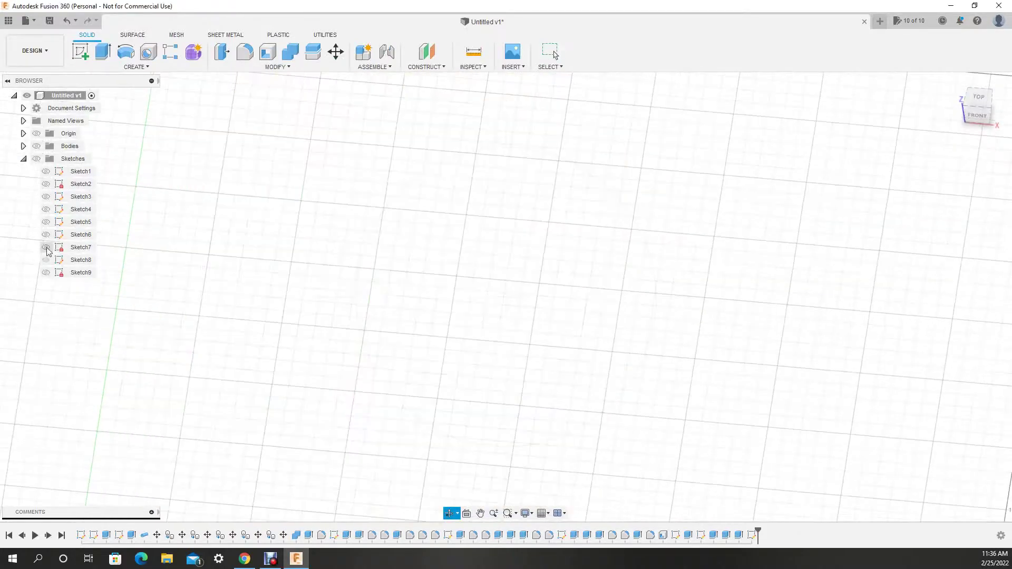
click(46, 259)
key(e)
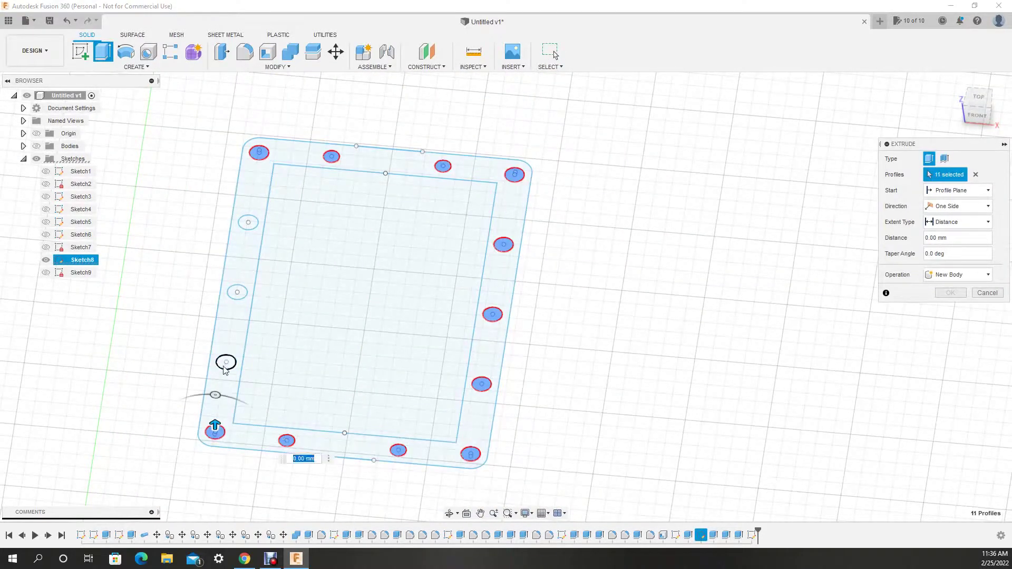
click(37, 147)
key(Escape)
key(f)
click(331, 145)
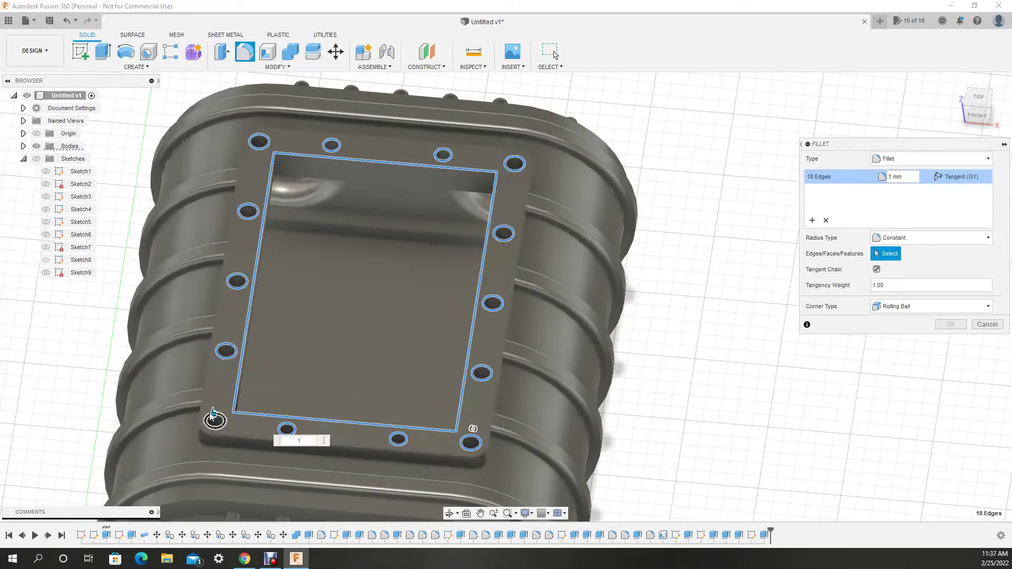
key(Escape)
Extrude the 14 hole profiles -10 mm as new bolt-pin bodies and hide Body1.
click(36, 146)
key(e)
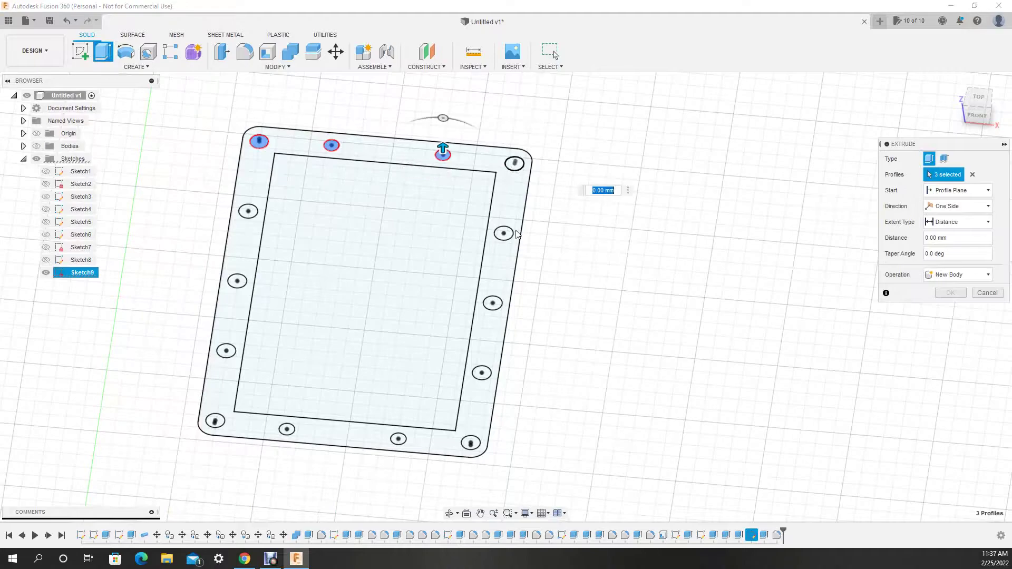
text(-10)
key(Return)
click(36, 146)
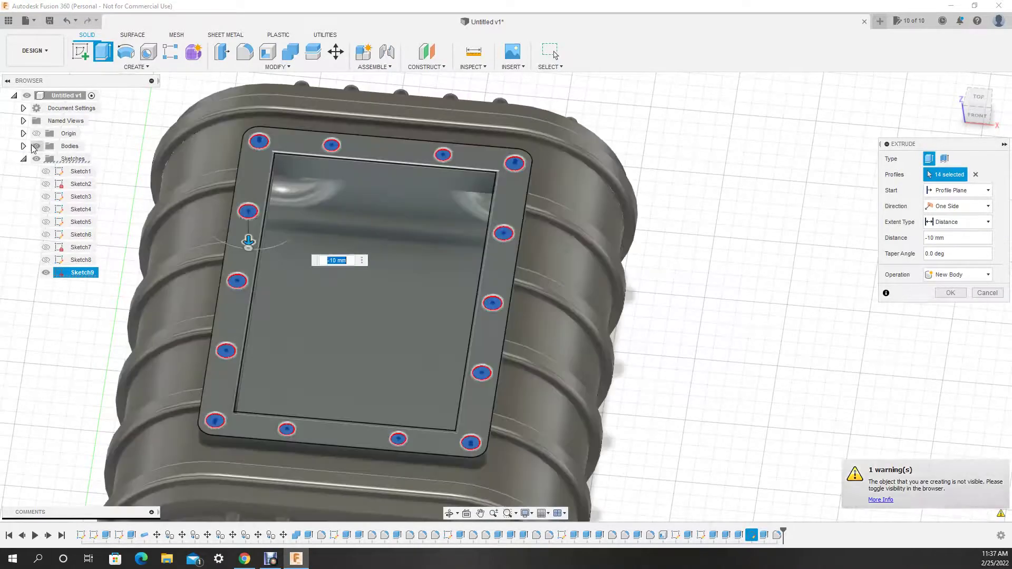
click(950, 293)
click(46, 159)
key(f)
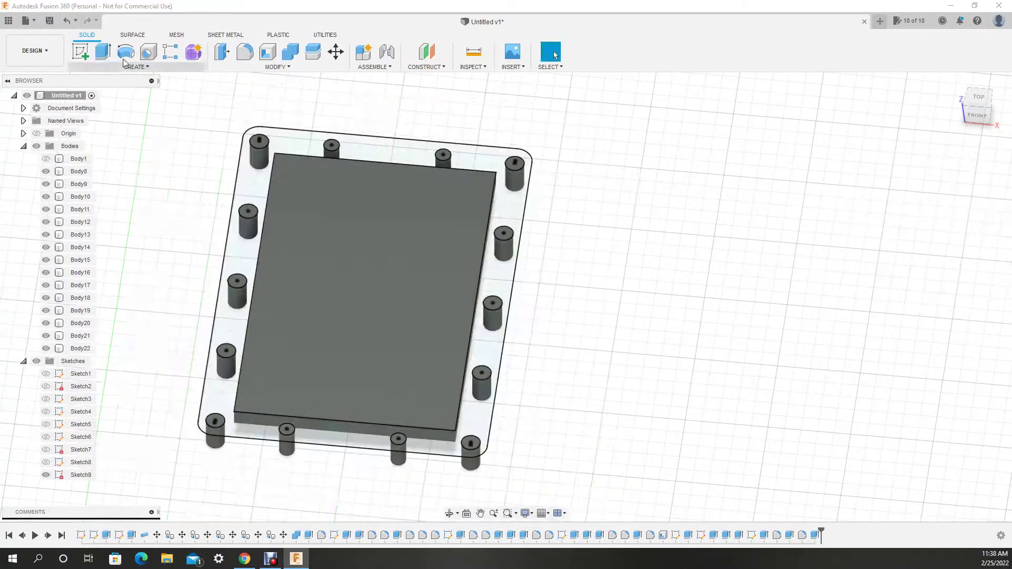
Extrude the Sketch9 plate profiles and join the bolt bodies into the lid.
key(e)
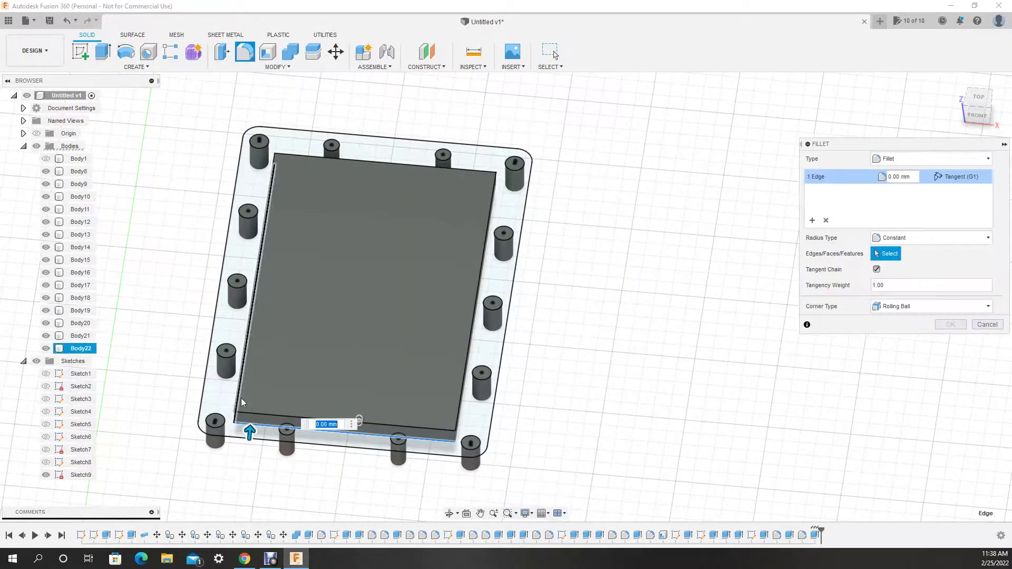
key(Return)
click(97, 58)
click(79, 475)
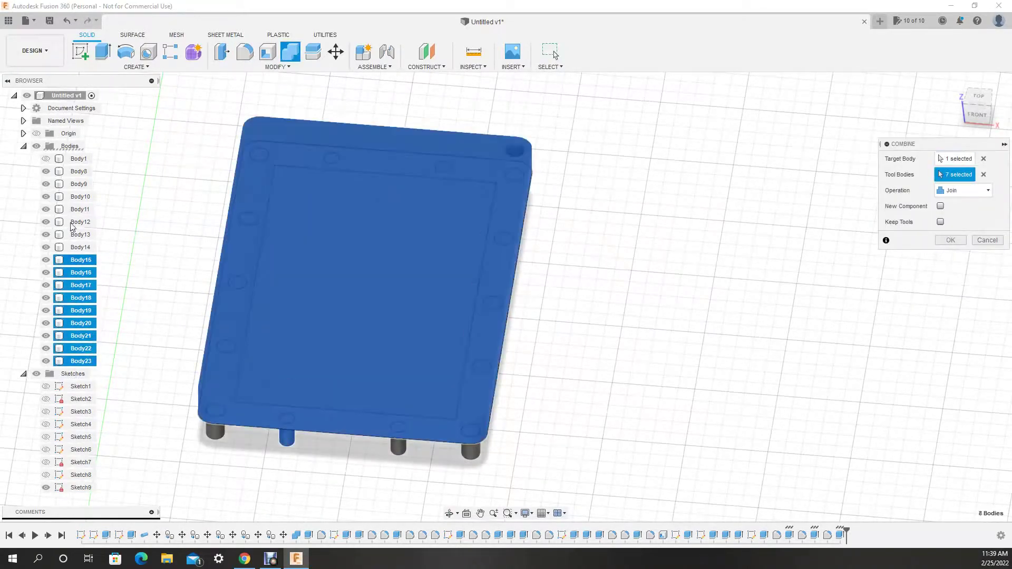
click(949, 241)
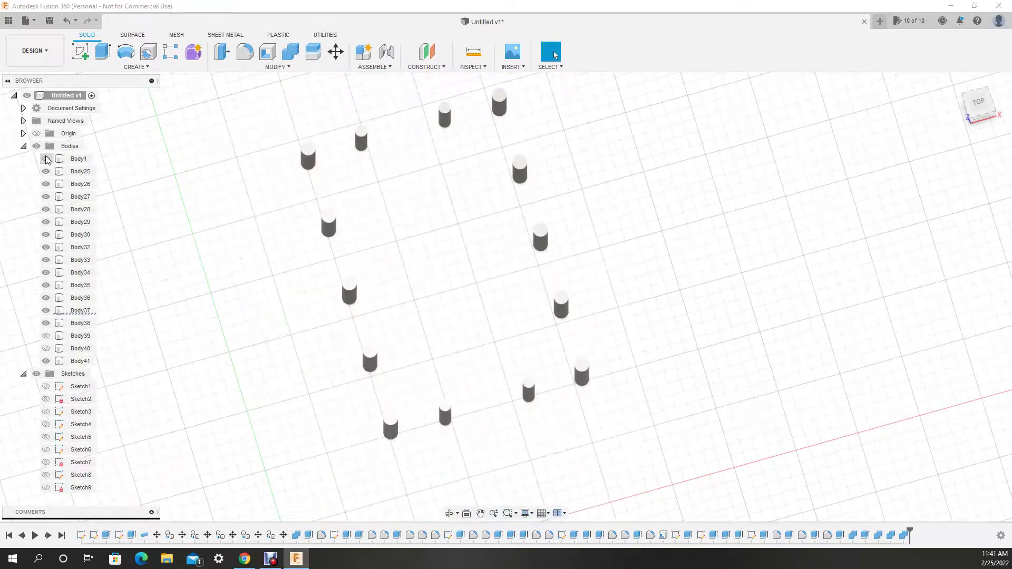
Undo the bolt join and re-extrude the Sketch9 plate profiles as the lid block.
key(ctrl+z)
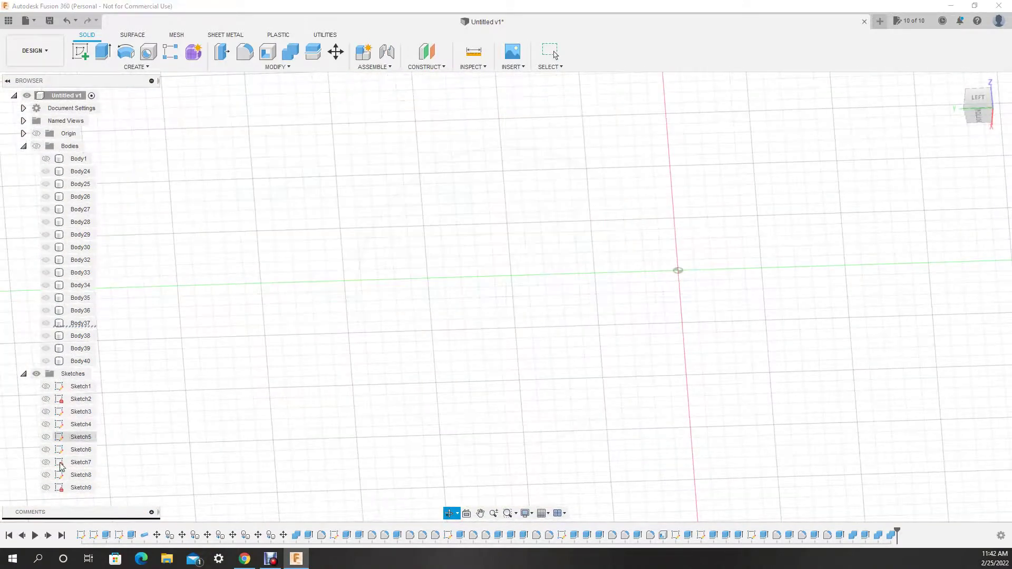
shift+middle_drag(319, 397, 343, 345)
scroll(226, 312, up, 3)
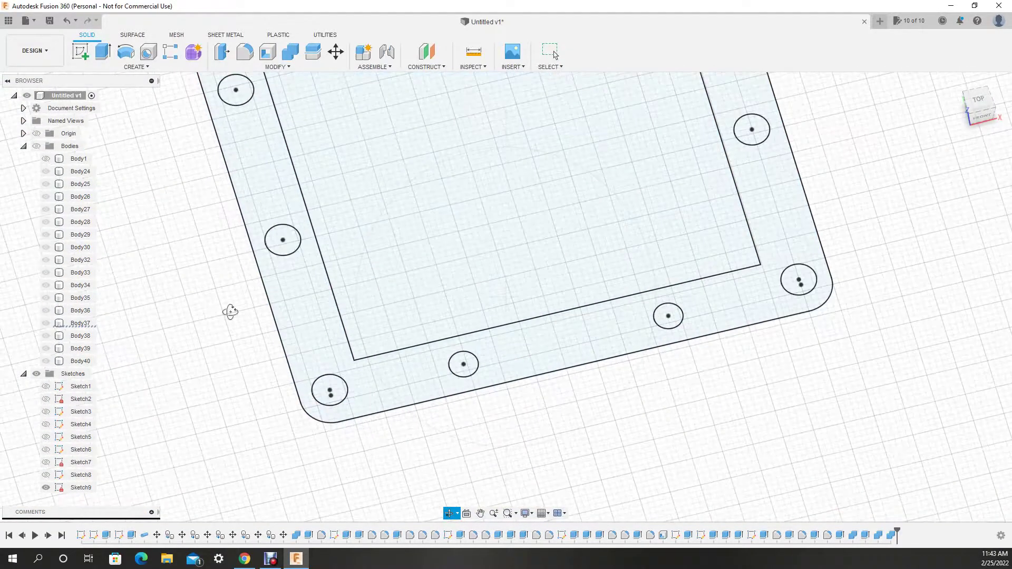
key(e)
scroll(355, 402, up, 3)
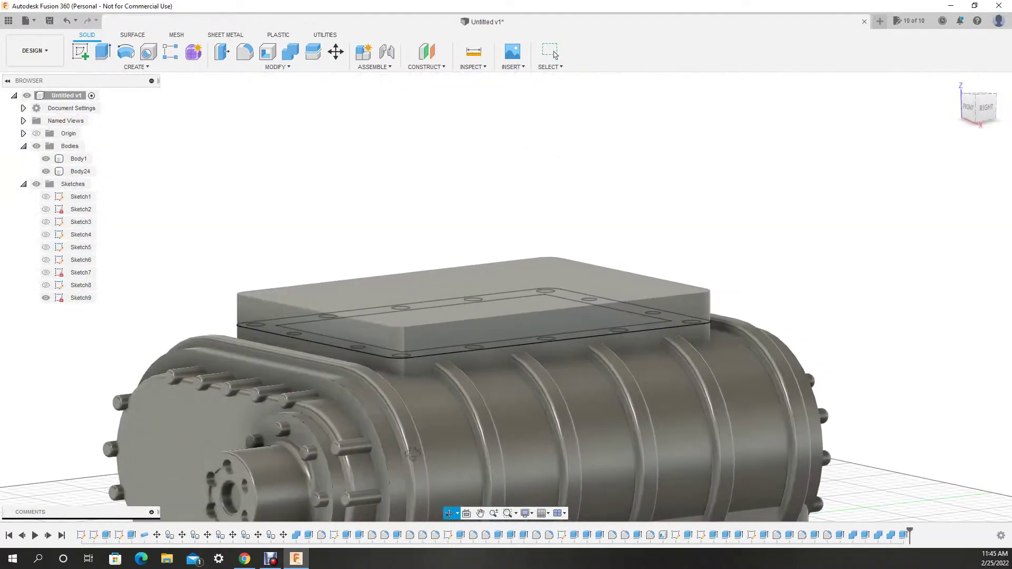
On the front plane, draw a 40 mm circle and pattern it three times 50 mm apart.
click(536, 338)
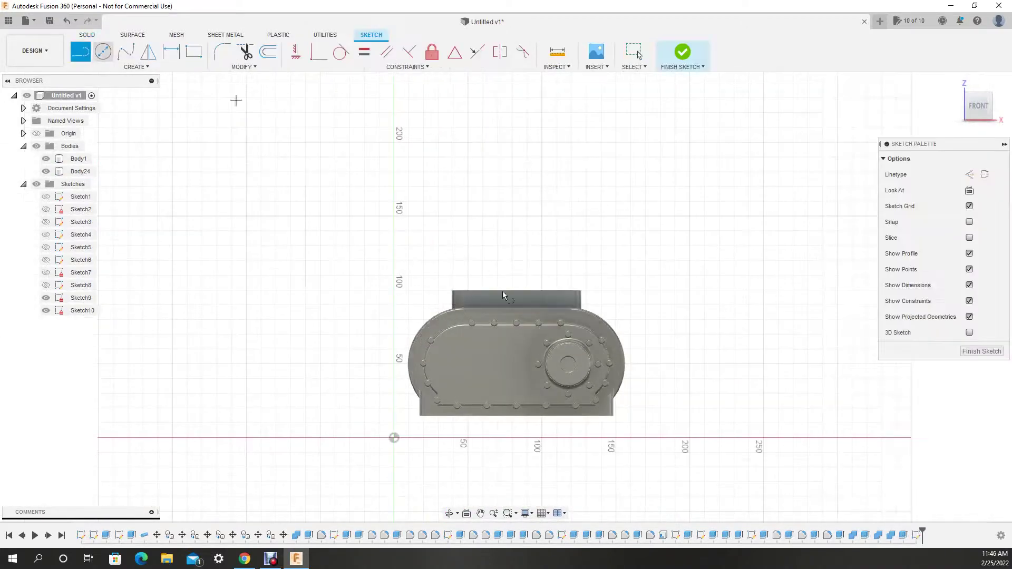
key(c)
click(516, 220)
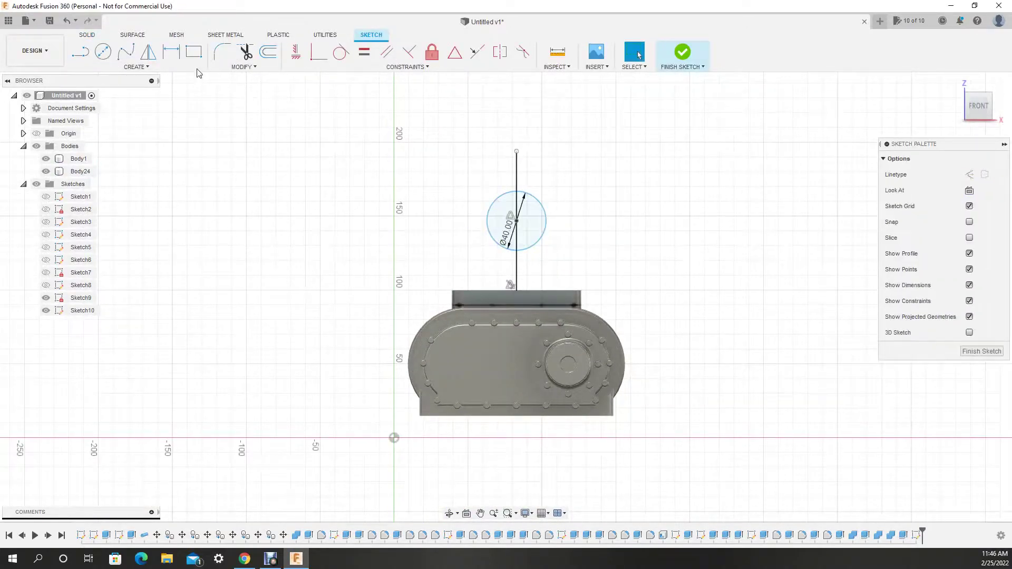
click(136, 67)
click(105, 244)
text(3)
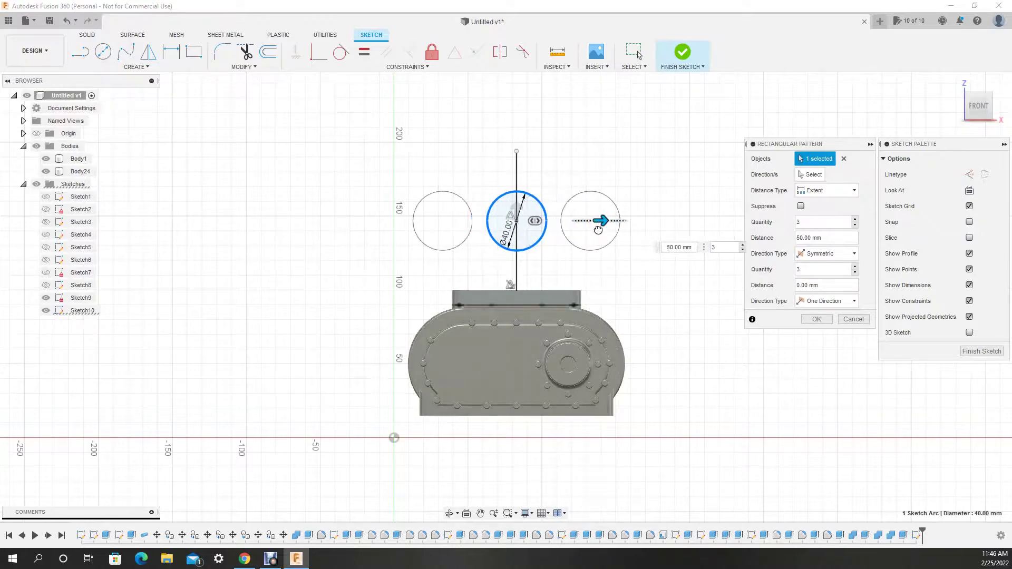
key(Return)
shift+middle_drag(610, 522, 971, 336)
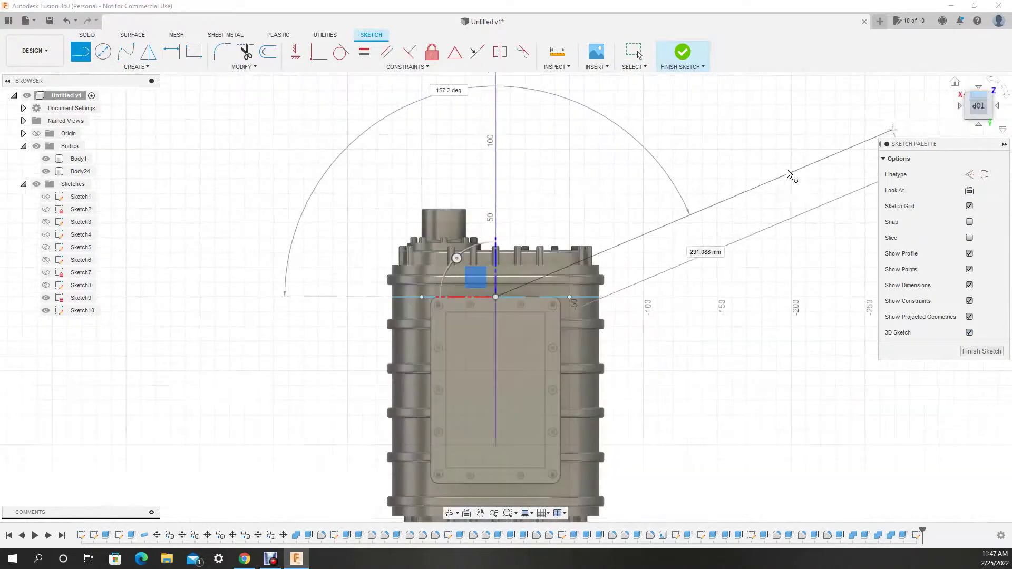
Draw the 55 mm path legs at 111° and mirror them.
shift+middle_drag(449, 517, 442, 248)
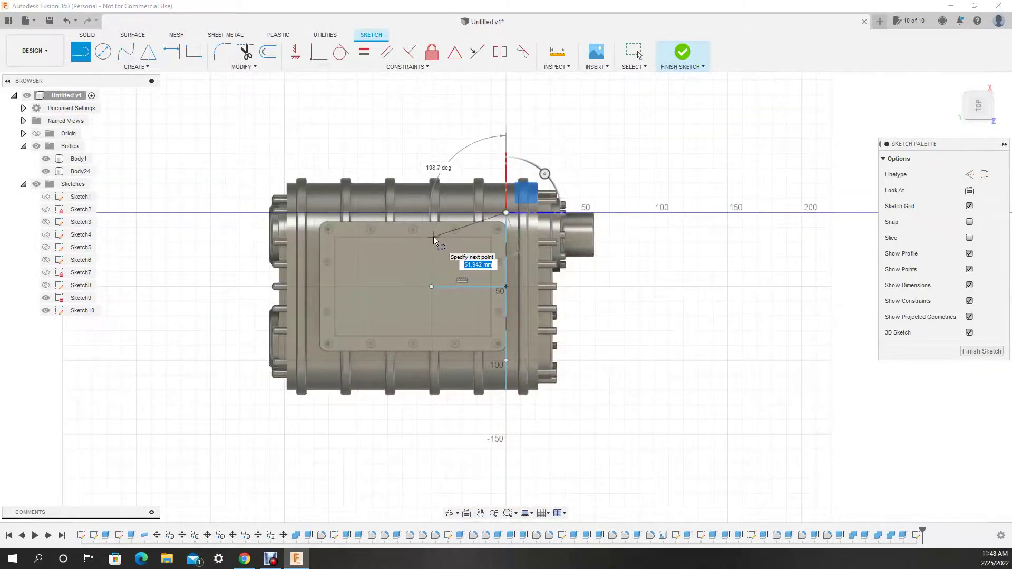
click(434, 238)
key(m)
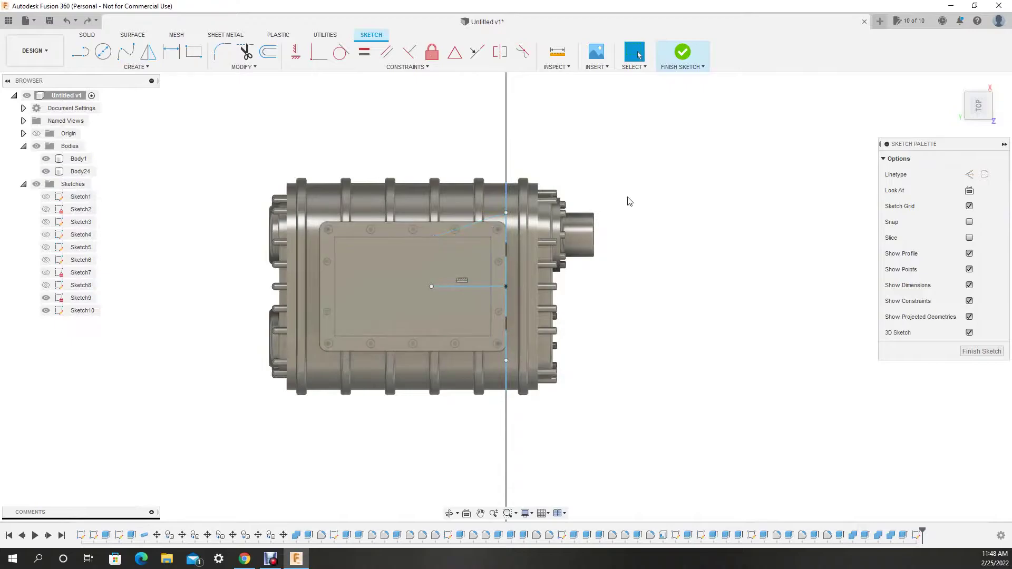
key(l)
shift+middle_drag(628, 201, 468, 211)
click(485, 184)
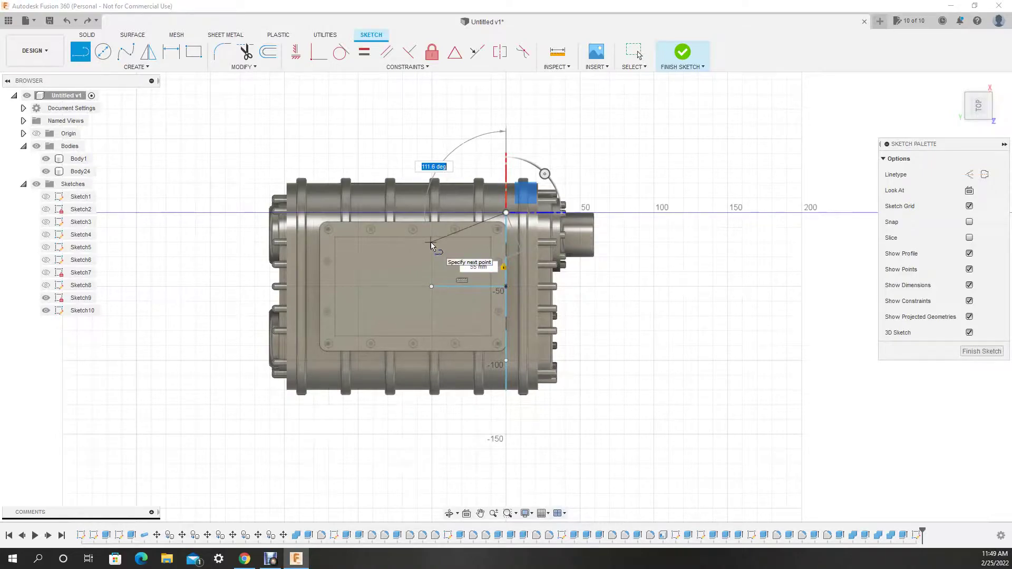
click(431, 243)
click(506, 360)
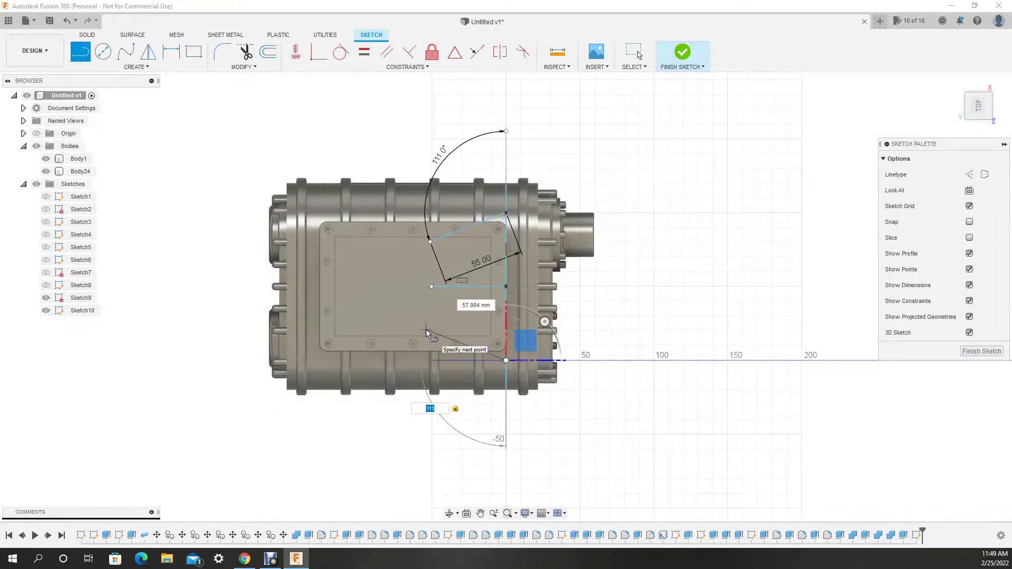
Add a 25 mm lead-in line to the path, undoing a stray line.
key(l)
shift+middle_drag(480, 480, 422, 316)
click(406, 291)
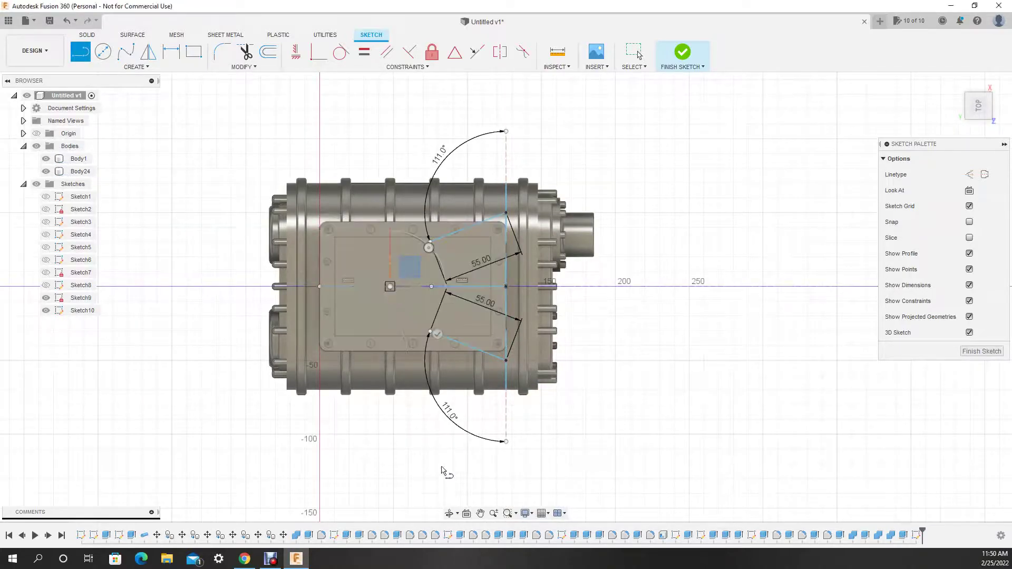
mouse_move(447, 469)
shift+middle_down()
mouse_move(552, 436)
mouse_move(1009, 66)
shift+middle_up()
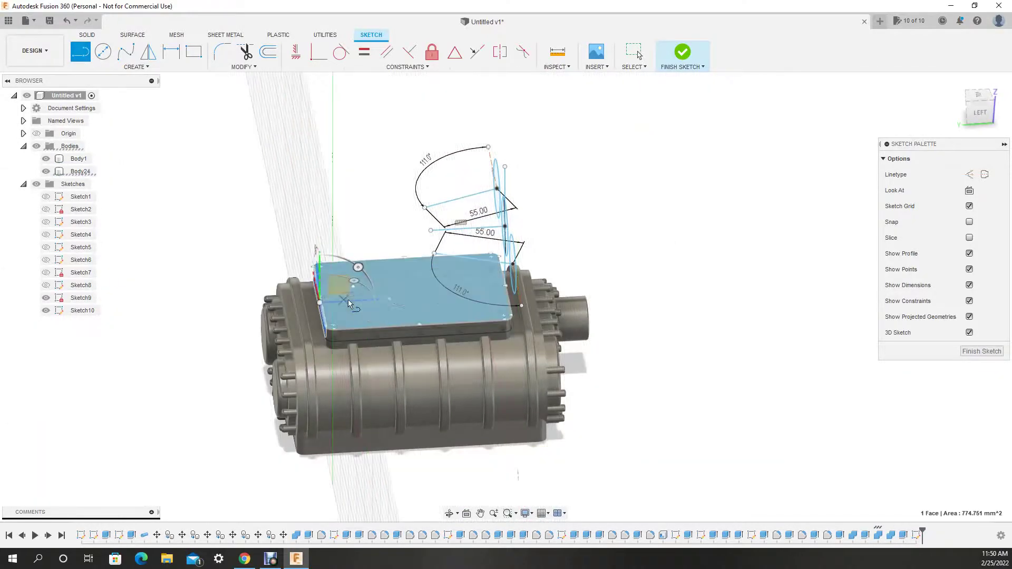
click(979, 96)
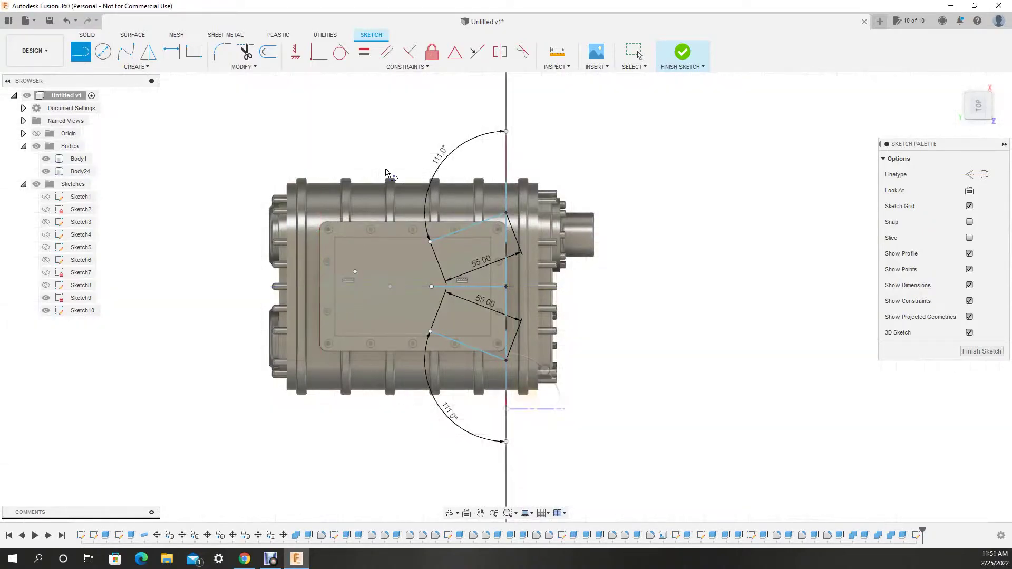
key(ctrl+z)
key(ctrl+z)
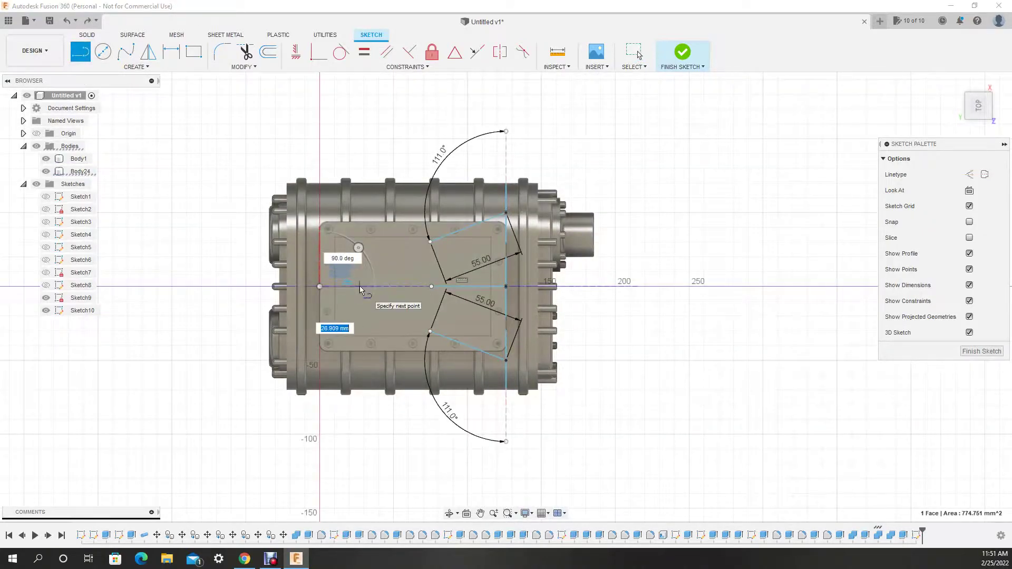
text(25)
key(Return)
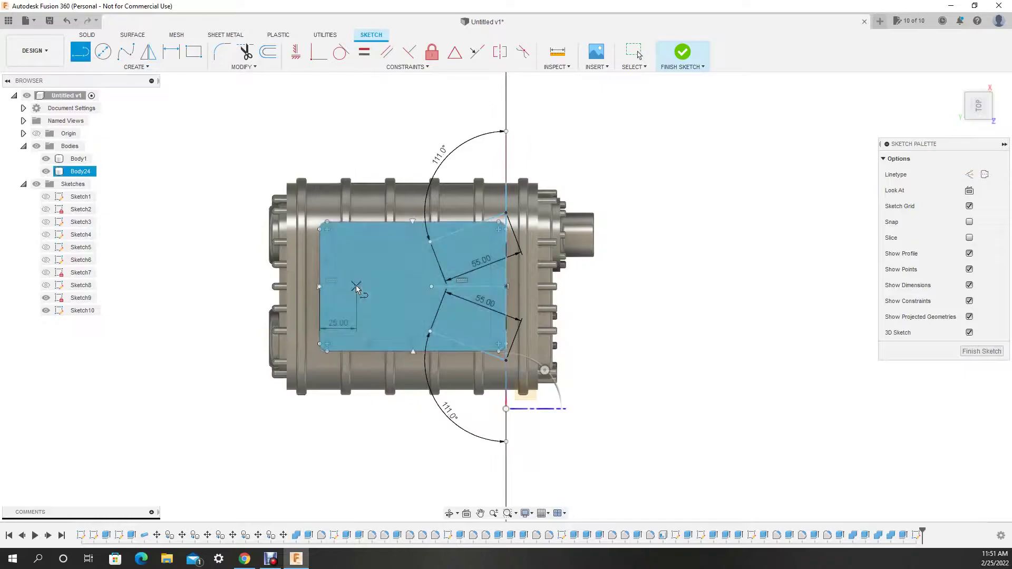
key(Escape)
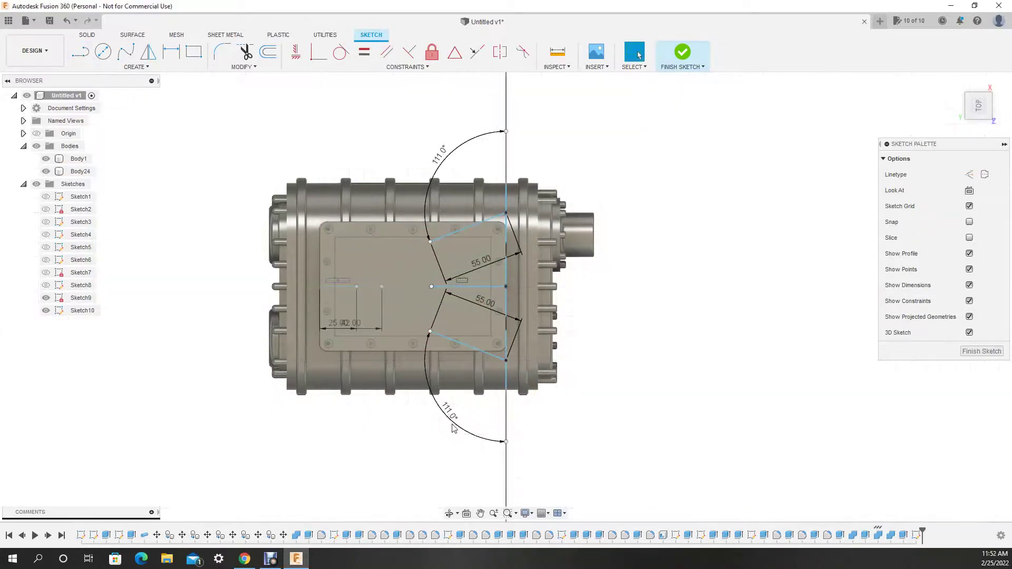
Hide Body24, round the path corners R25, and finish the path sketch.
shift+middle_drag(383, 290, 275, 239)
click(46, 171)
shift+middle_drag(436, 279, 439, 282)
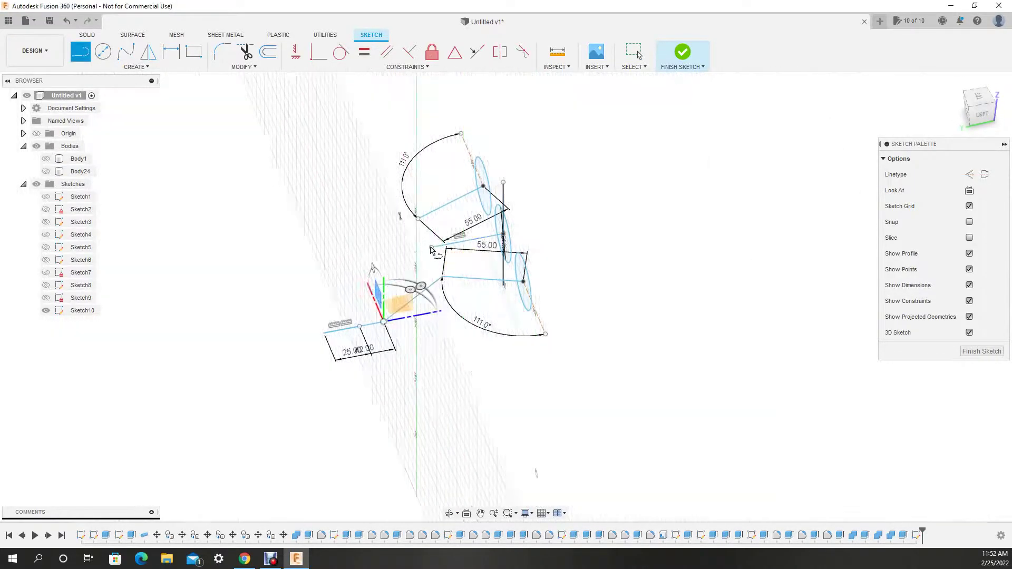
key(f)
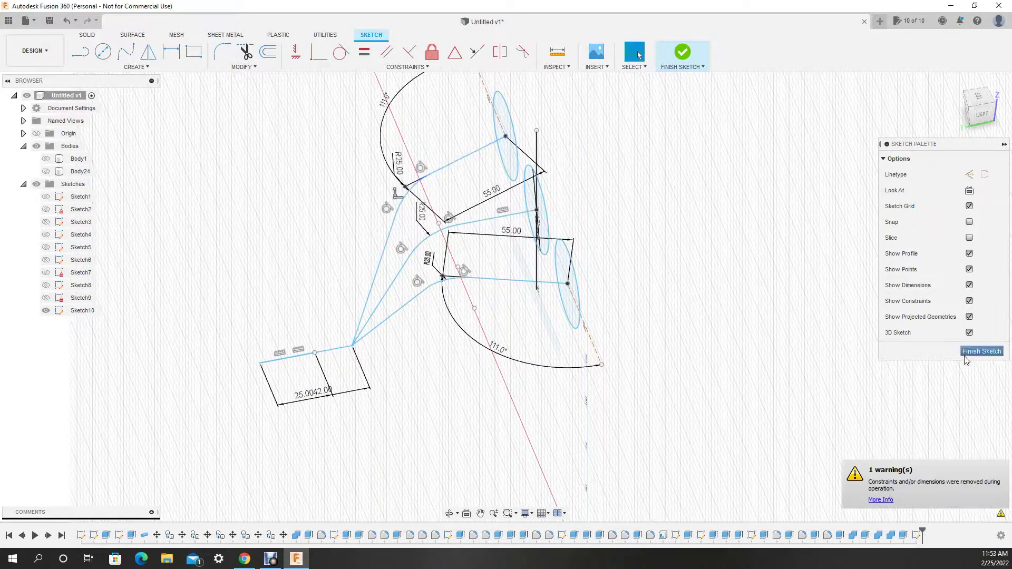
click(981, 351)
click(136, 67)
click(89, 157)
Abandon the trial sweep and add 51 mm inner circles to the Sketch10 pipe profiles.
key(Return)
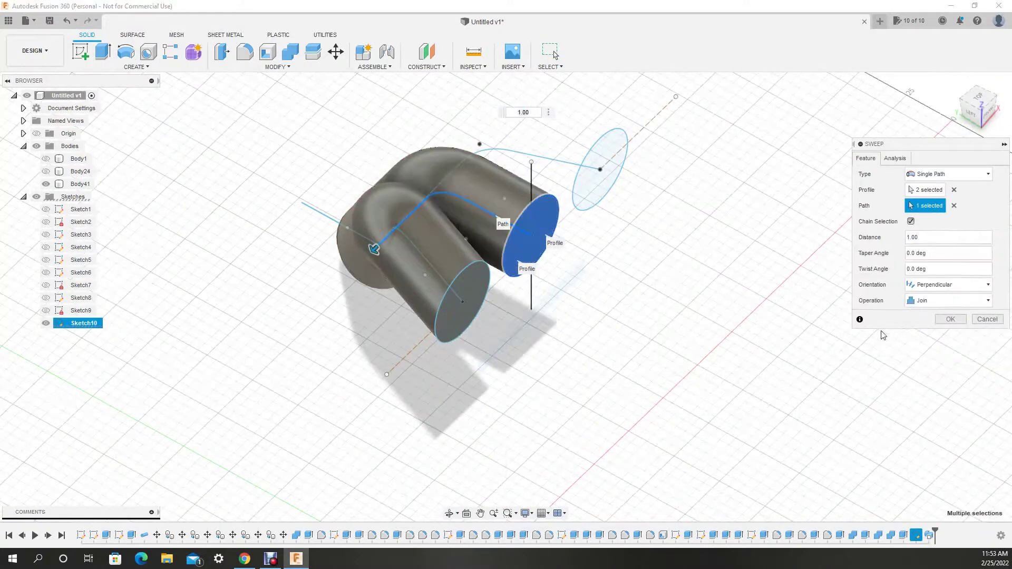
click(988, 319)
double_click(79, 323)
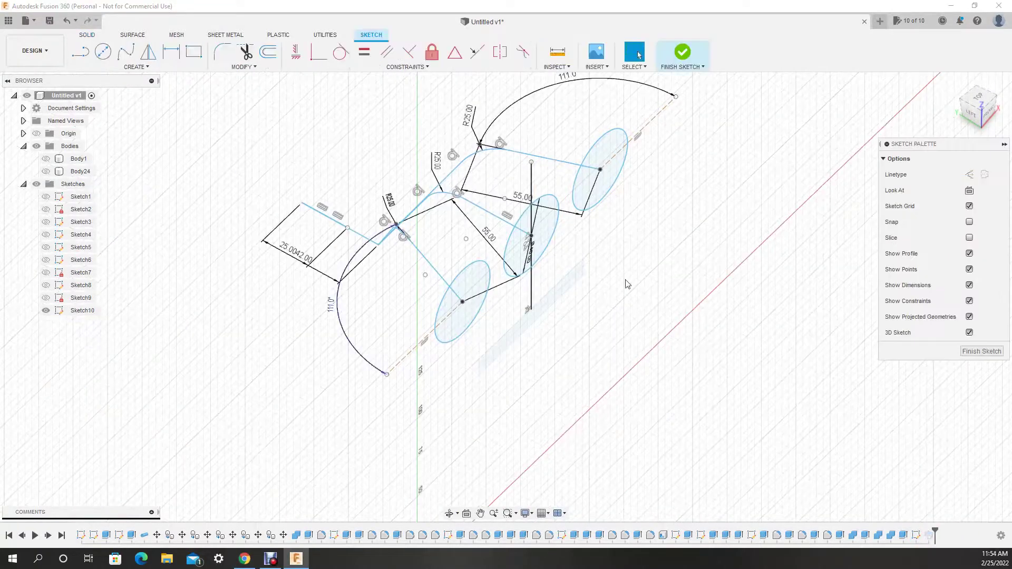
text(54)
key(Return)
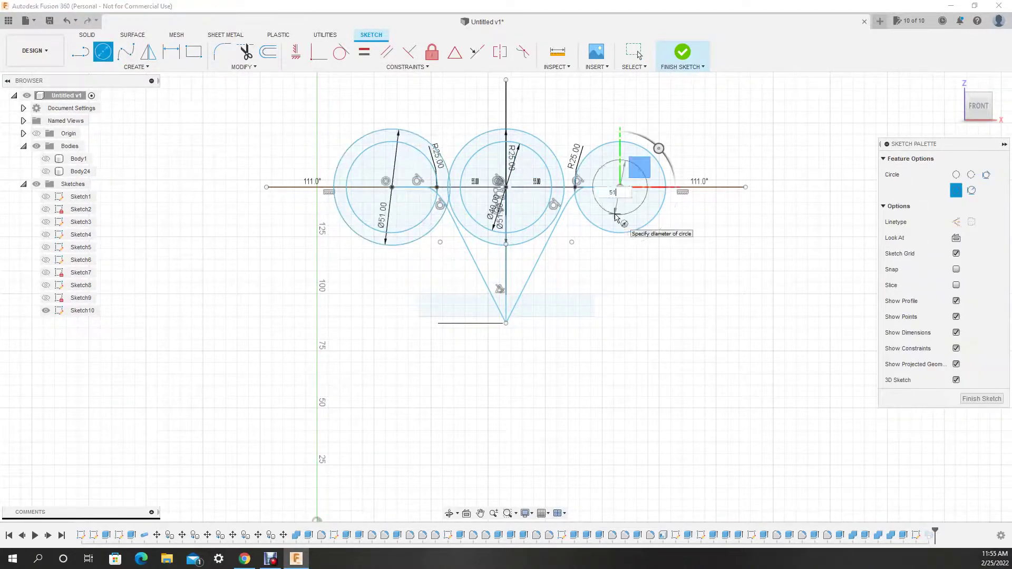
right_click(85, 184)
Delete swept Body41, pick the pipe ring profiles and cancel the cutting sweep.
click(116, 342)
click(136, 67)
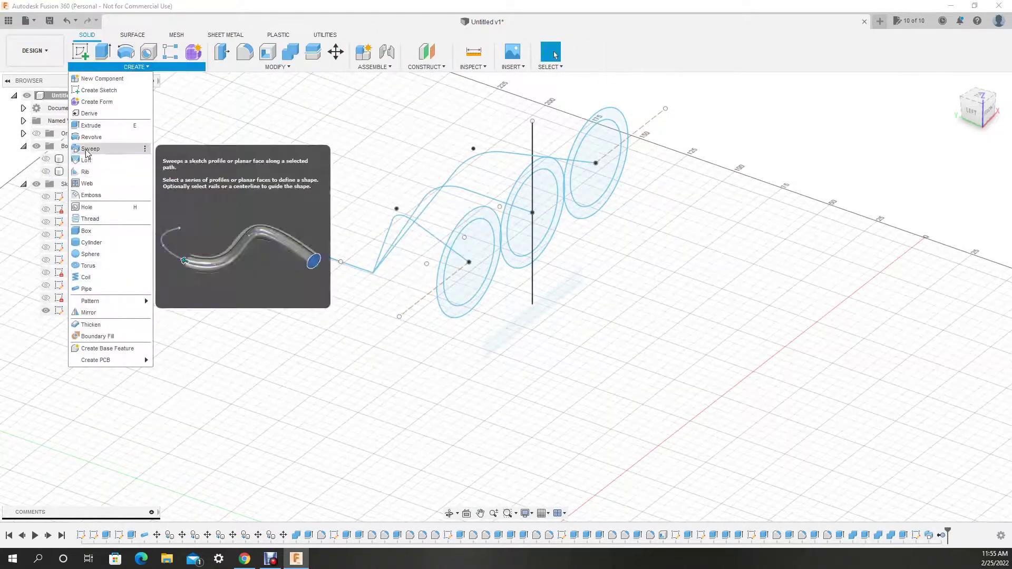
click(100, 140)
click(422, 232)
click(136, 67)
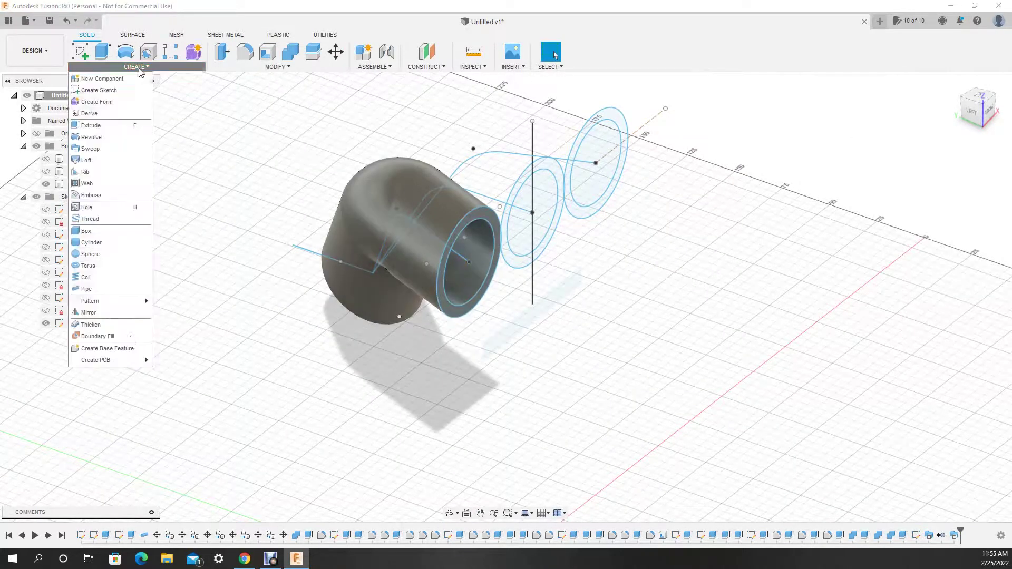
click(95, 167)
click(517, 209)
scroll(527, 243, up, 5)
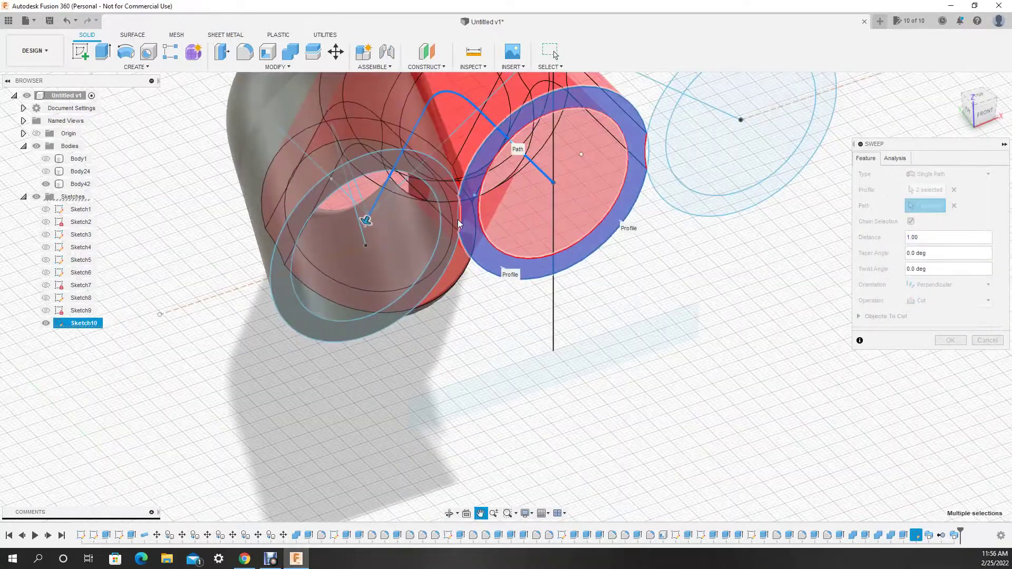
key(Escape)
Sweep the second pipe's ring profile along the path as a new hollow tube.
click(136, 67)
click(152, 168)
click(475, 216)
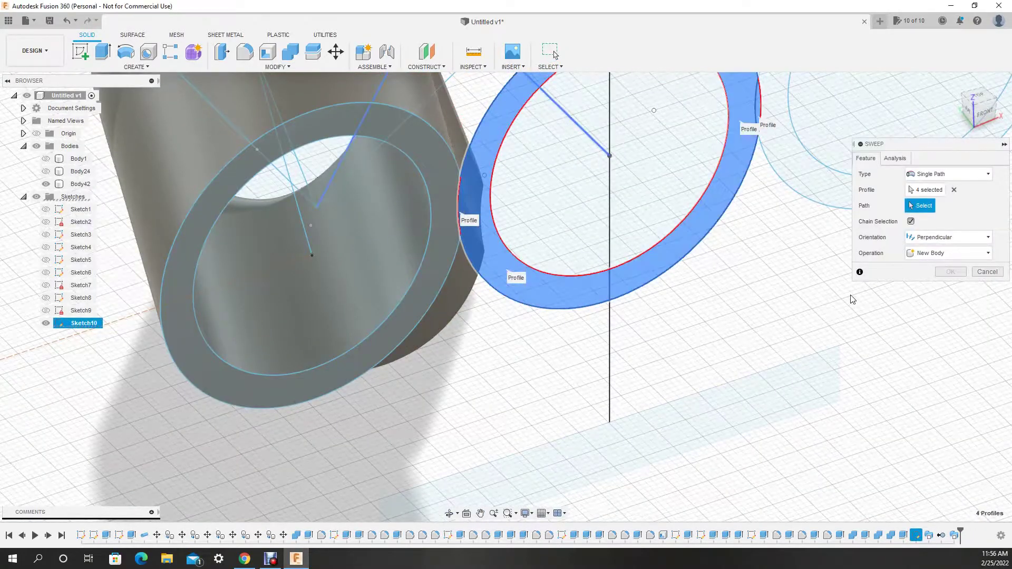
click(580, 126)
key(Return)
scroll(527, 242, down, 3)
Sweep the third pipe's ring profile into a hollow tube and inspect the bends.
click(136, 67)
click(153, 168)
click(517, 277)
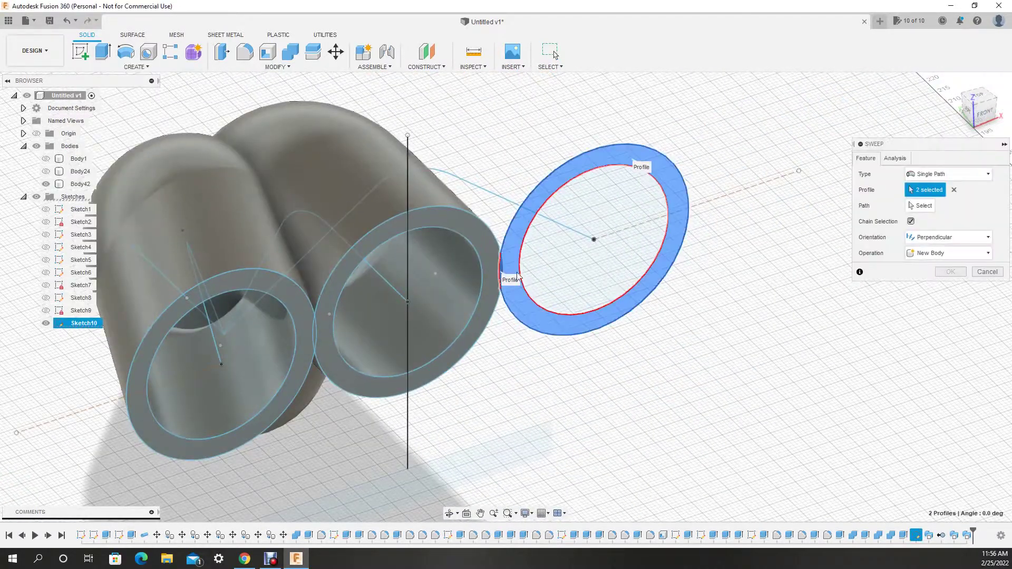
key(Return)
shift+middle_drag(728, 305, 44, 230)
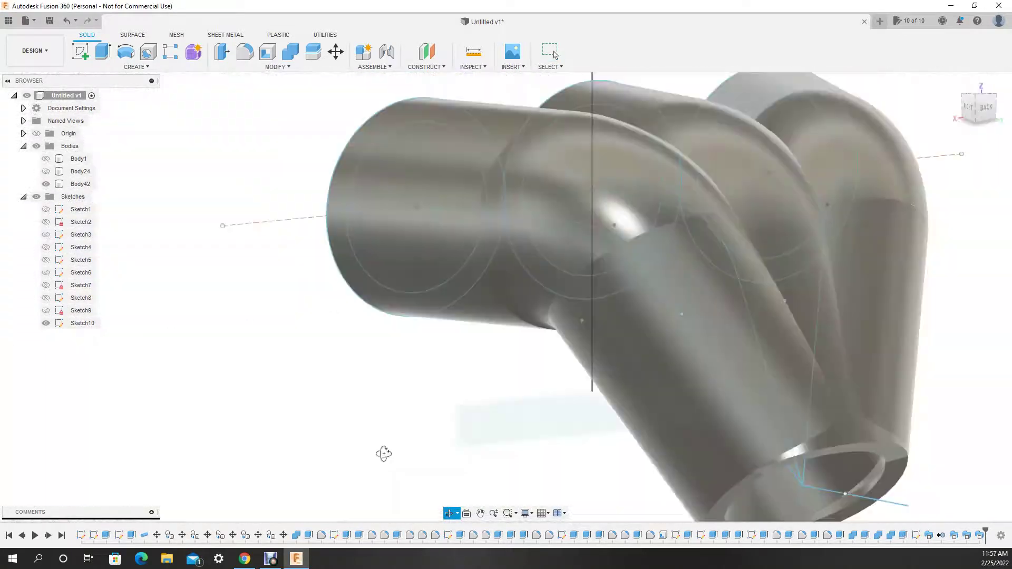
scroll(421, 263, down, 3)
shift+middle_drag(422, 264, 316, 237)
Extrude the three tube-end rings 30 mm to lengthen the open ends.
key(e)
scroll(316, 263, up, 3)
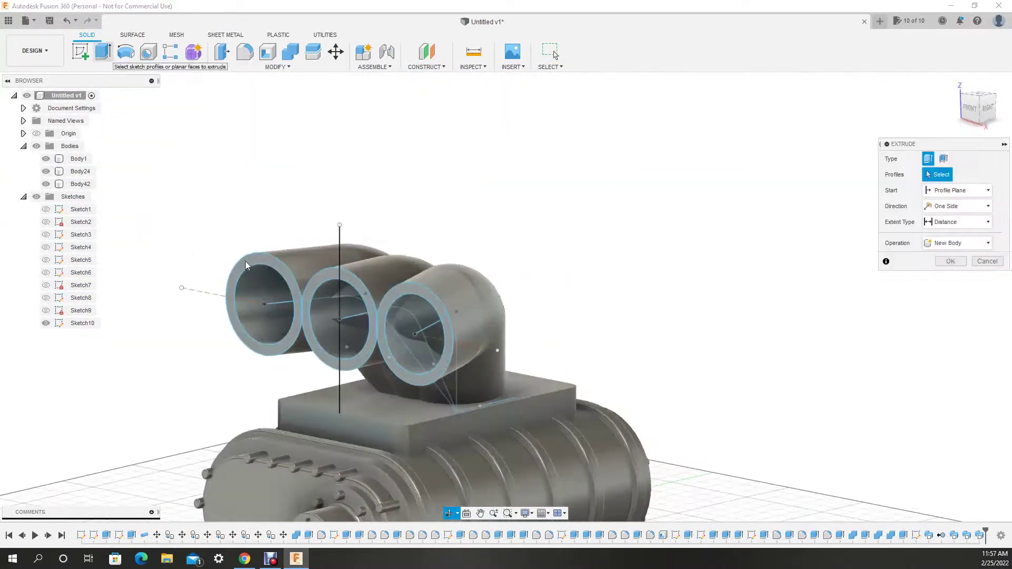
click(232, 221)
click(300, 314)
click(447, 345)
text(30)
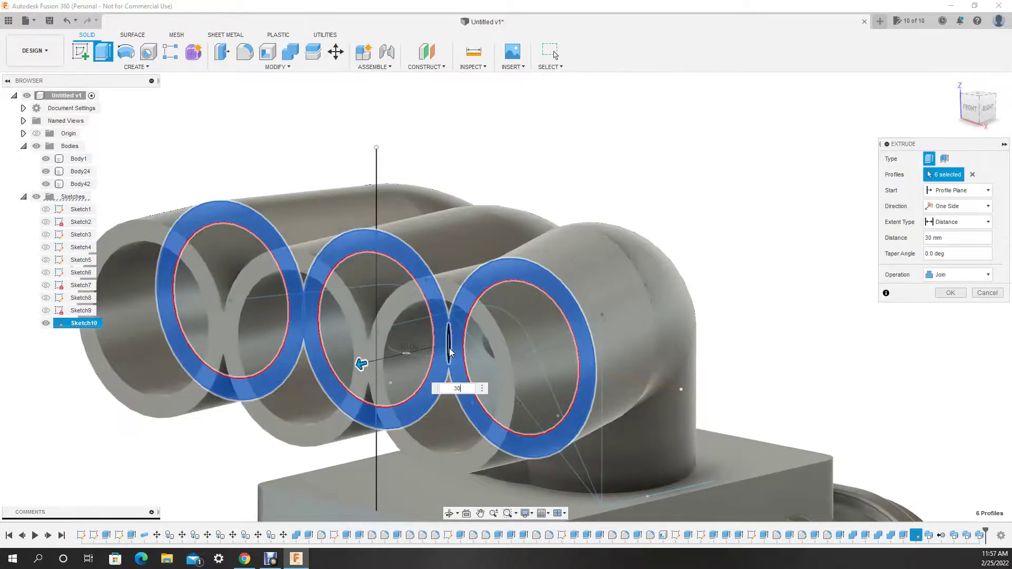
shift+middle_drag(361, 361, 401, 380)
mouse_move(480, 401)
shift+middle_down()
mouse_move(480, 514)
mouse_move(475, 369)
shift+middle_up()
Commit the 30 mm tube extensions and hide case Body1 and base plate Body24.
key(Return)
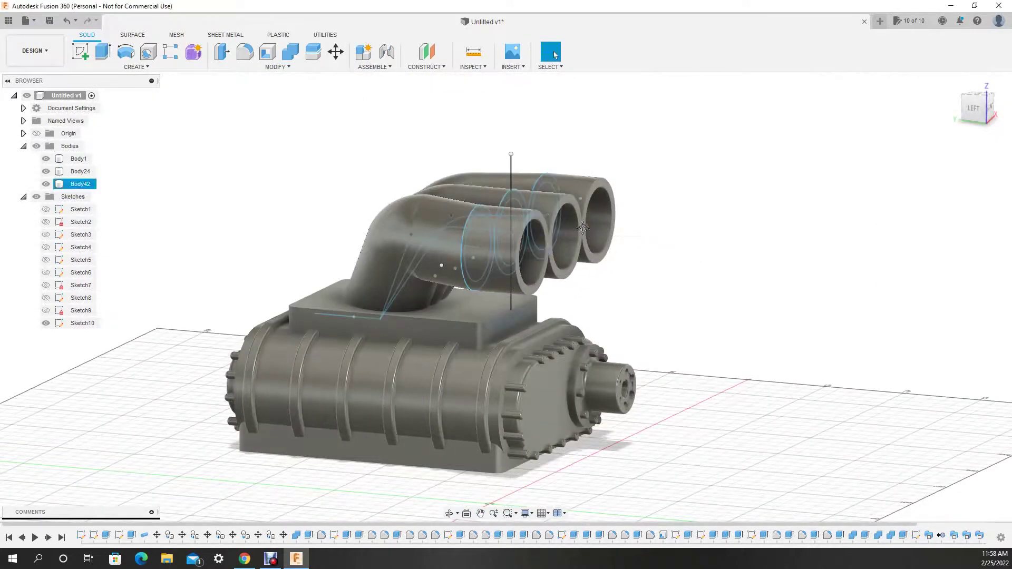
click(46, 159)
click(46, 171)
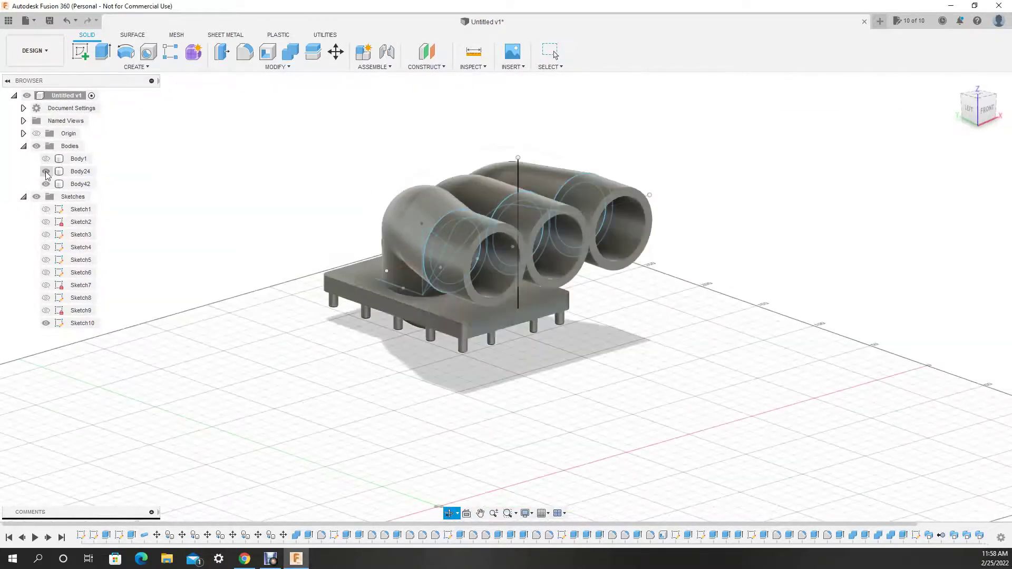
Begin a sweep, then orbit to the pipe fronts and start a tangent plane.
click(46, 184)
click(136, 66)
click(93, 169)
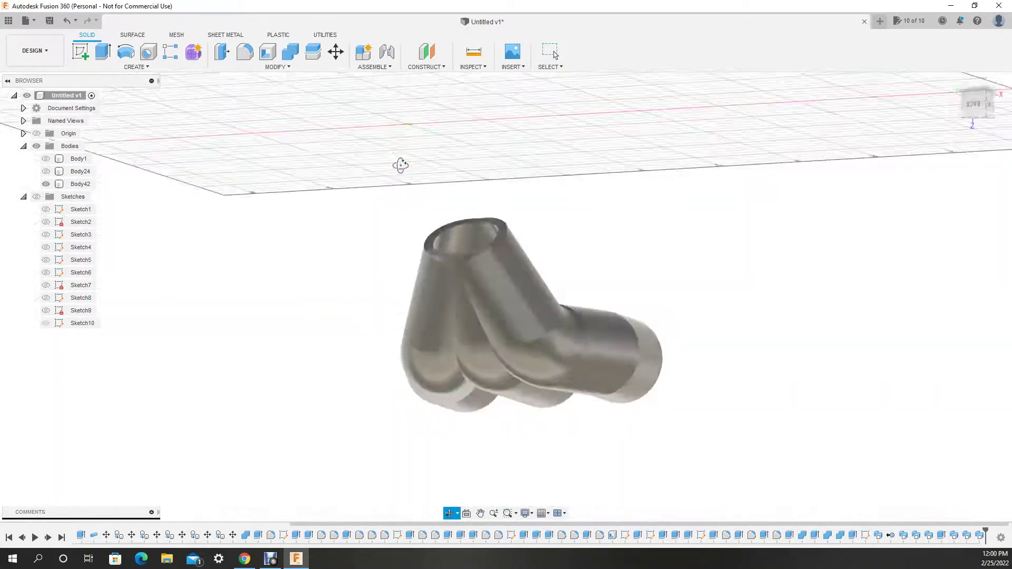
shift+middle_drag(460, 346, 453, 296)
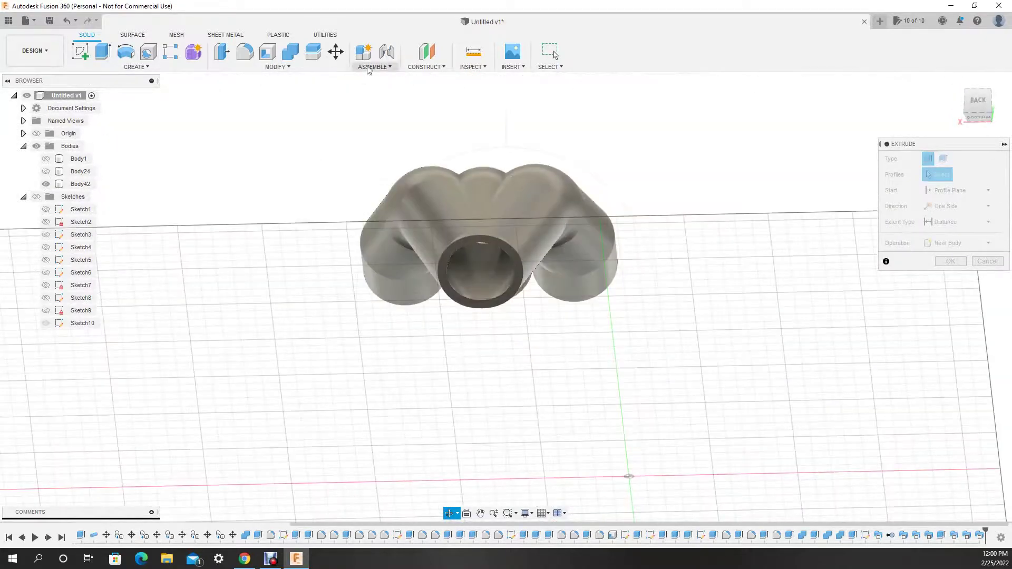
click(426, 66)
click(430, 102)
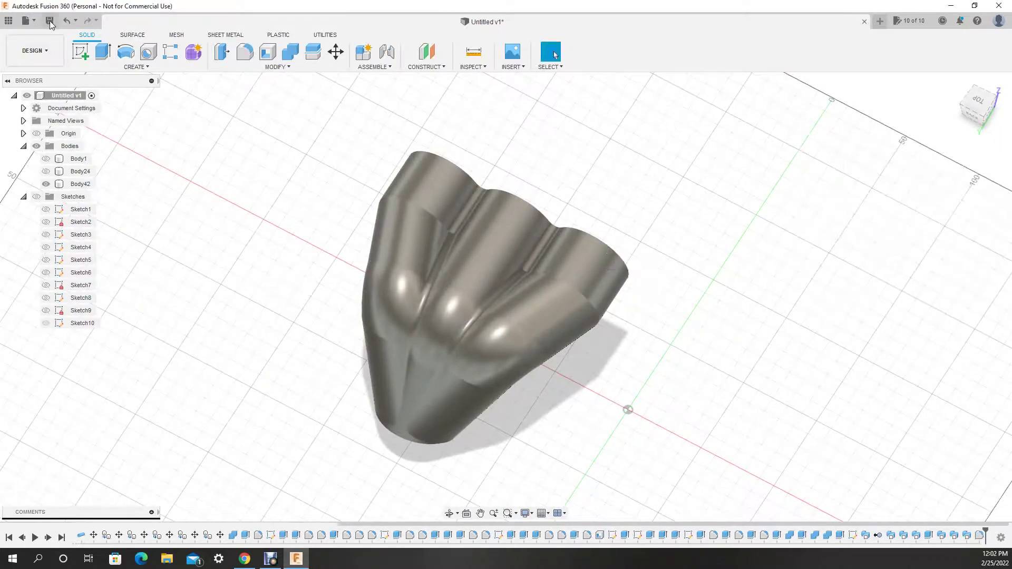
Fillet the seam edges where the three tubes meet the cone, in two passes.
click(404, 205)
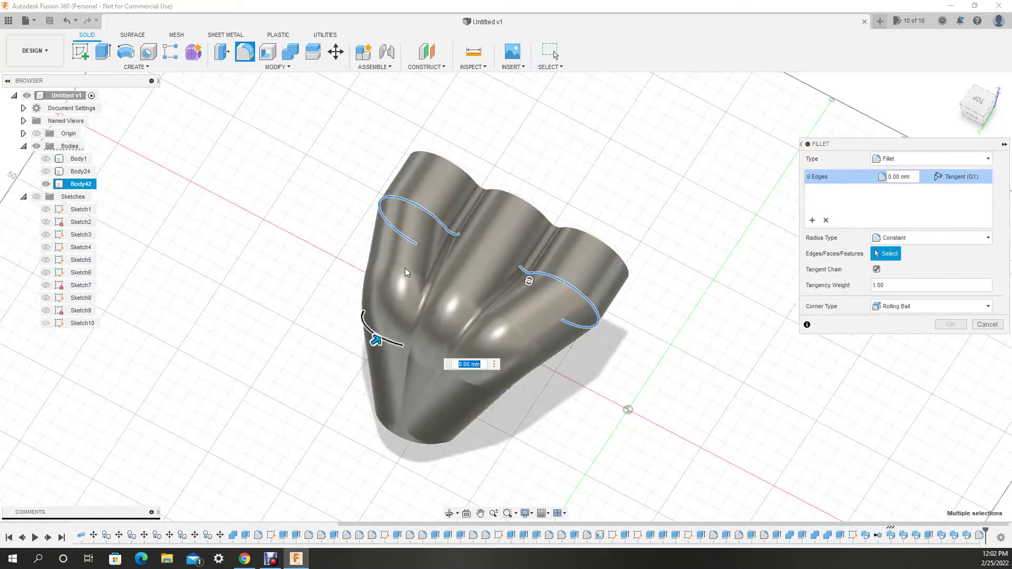
click(458, 380)
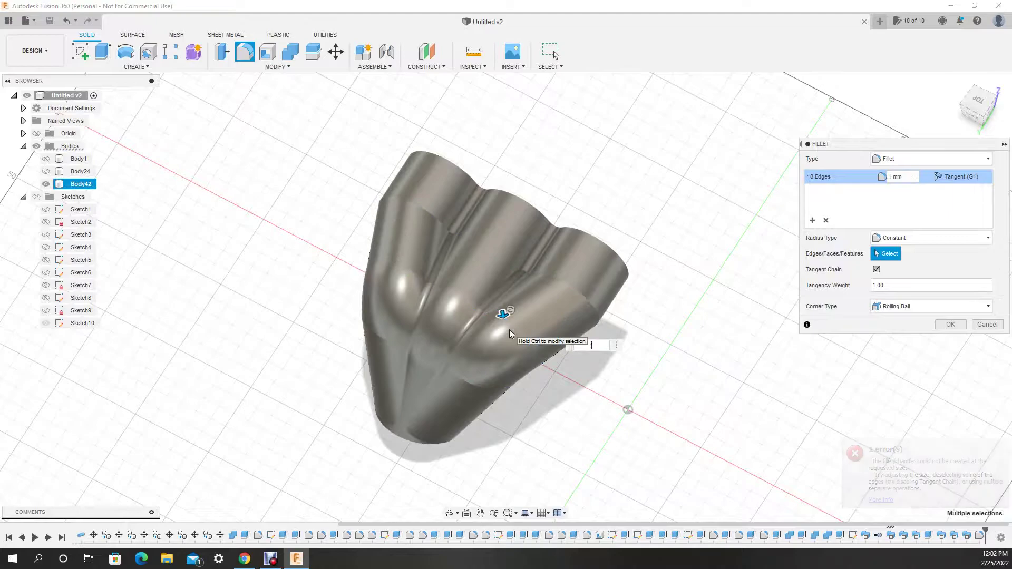
mouse_move(509, 333)
shift+middle_down()
mouse_move(377, 388)
mouse_move(357, 244)
shift+middle_up()
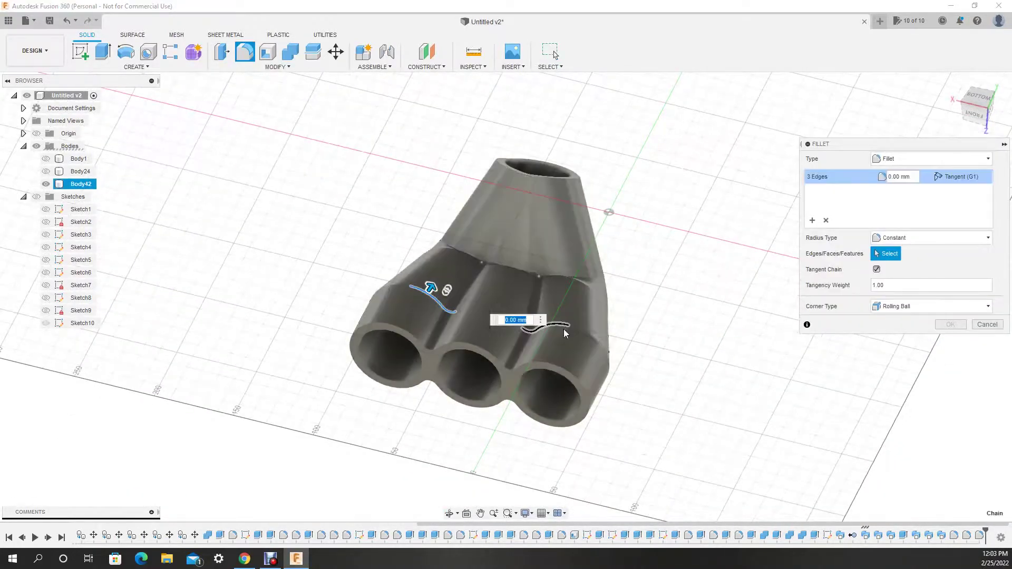
key(Return)
mouse_move(595, 351)
shift+middle_down()
mouse_move(396, 335)
mouse_move(371, 311)
shift+middle_up()
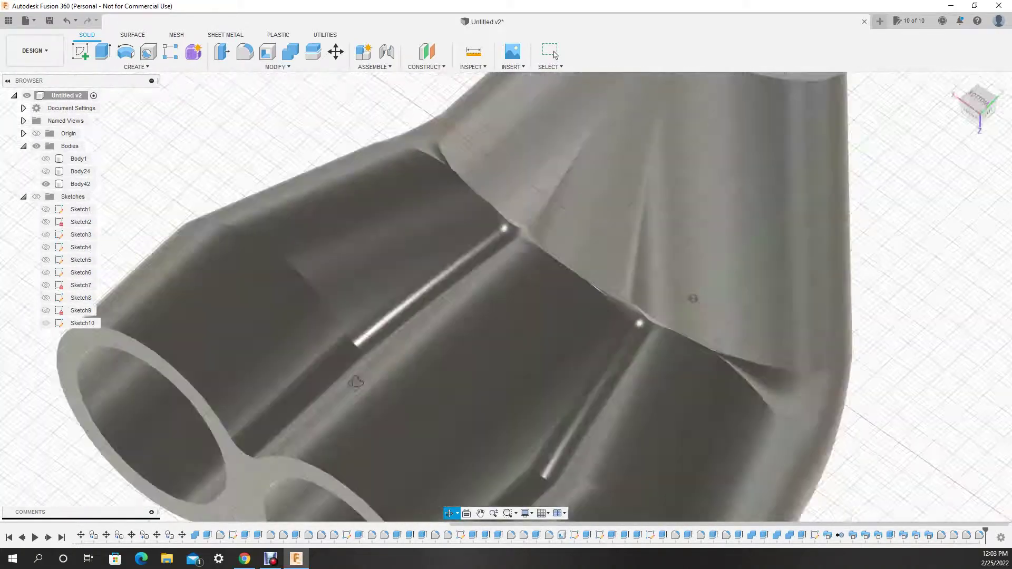
key(f)
text(5)
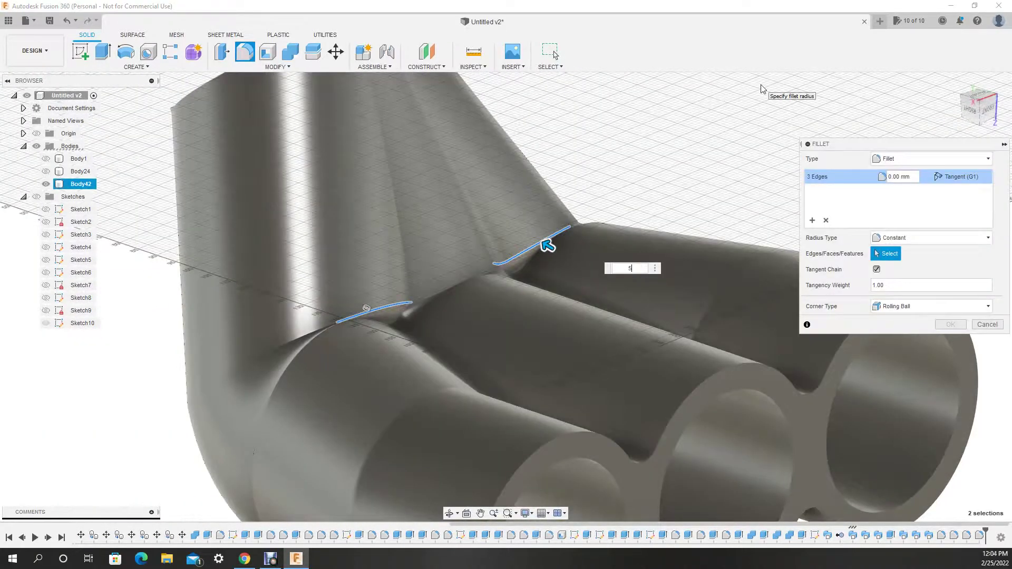
key(Return)
scroll(708, 160, down, 5)
Cut the arc profile 2 mm into the base plate.
shift+middle_drag(708, 161, 397, 282)
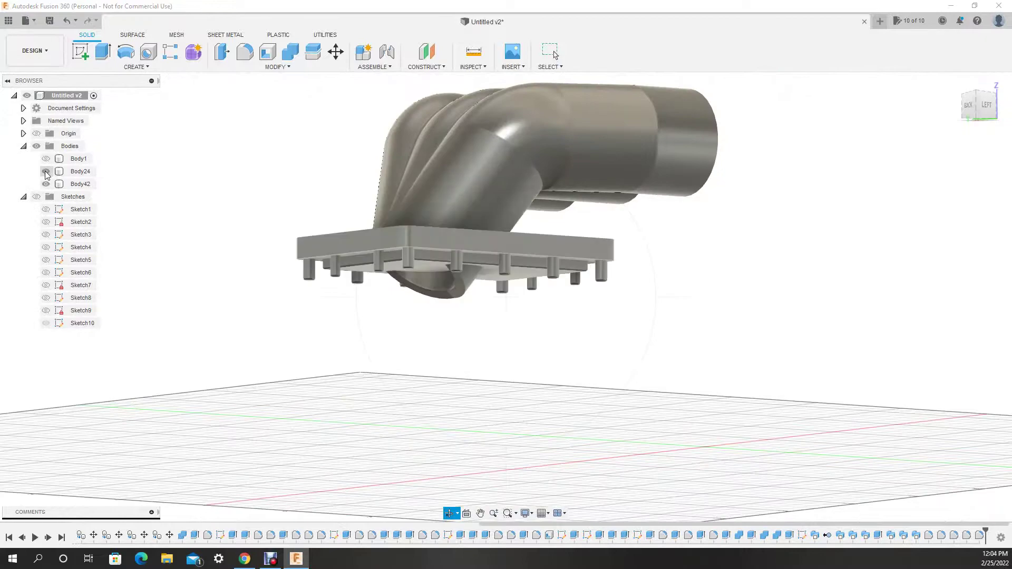
key(e)
click(973, 175)
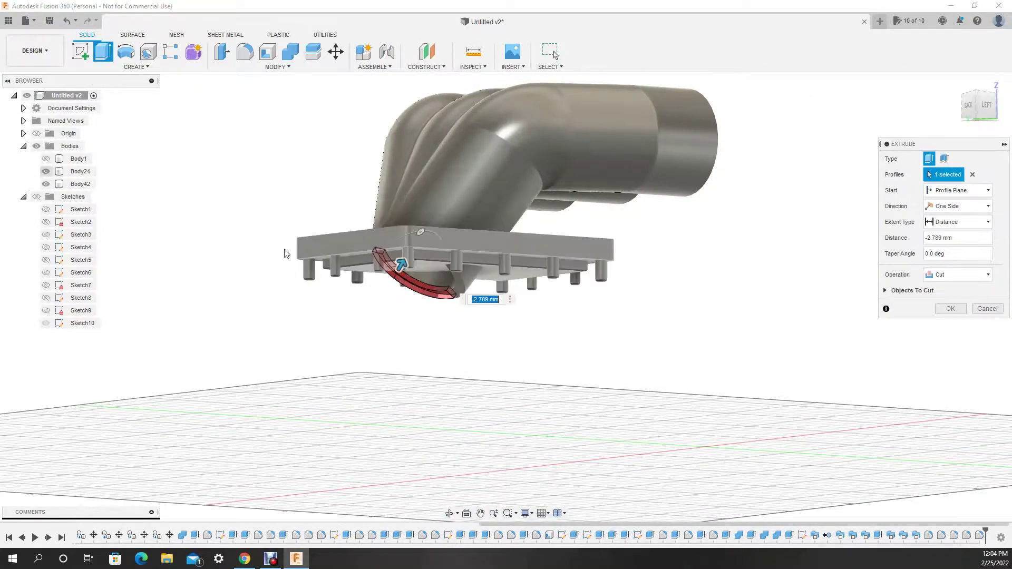
click(401, 279)
click(46, 172)
text(20)
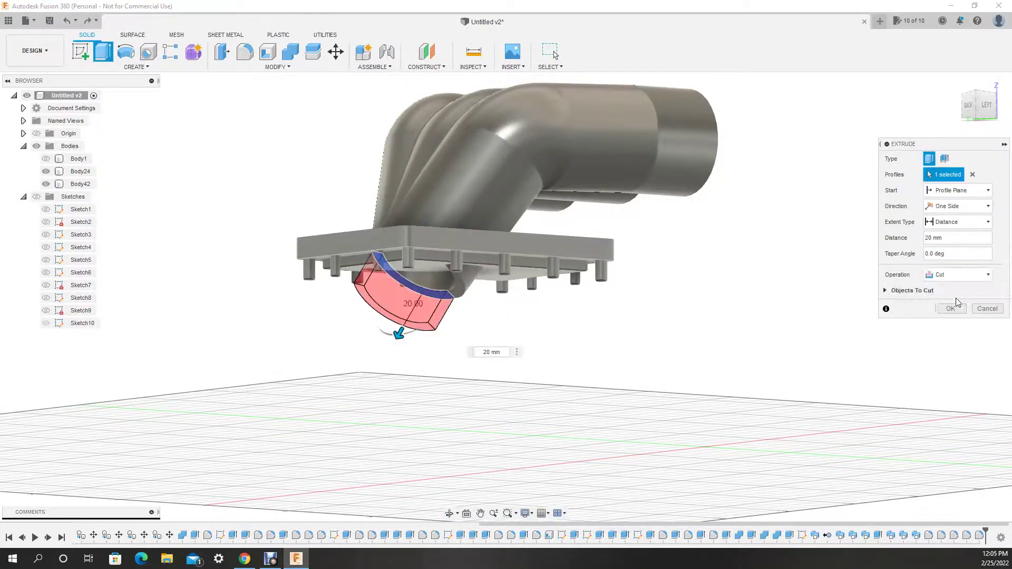
click(950, 309)
Start and cancel further extrusions, then orbit to view the plate's bottom.
key(e)
click(381, 239)
click(958, 275)
key(Escape)
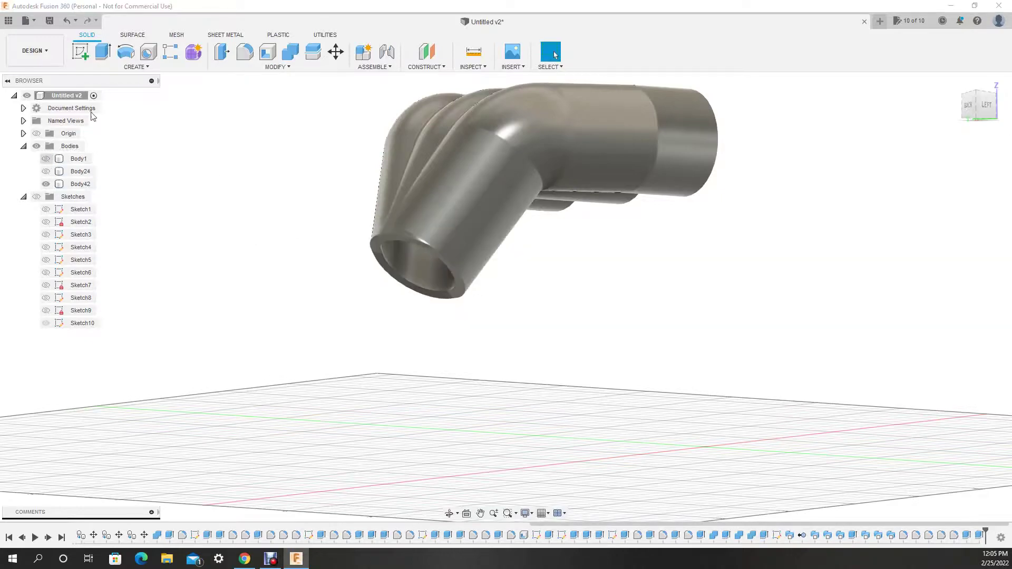
key(e)
key(Escape)
shift+middle_drag(718, 327, 483, 492)
Sketch on the scoop outlet's ring face, creating Sketch11.
click(46, 184)
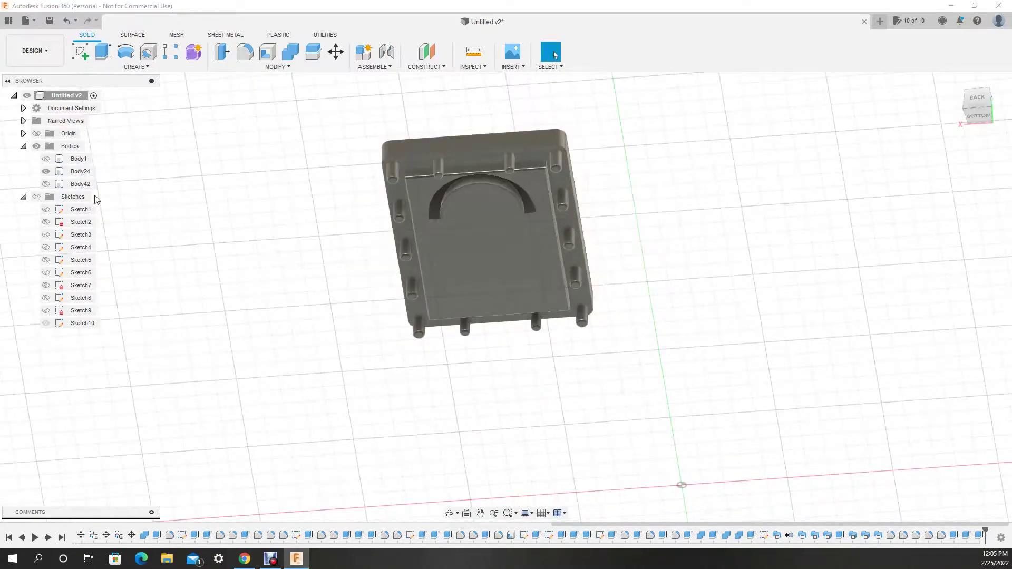
click(45, 171)
click(81, 184)
shift+middle_drag(463, 194, 482, 244)
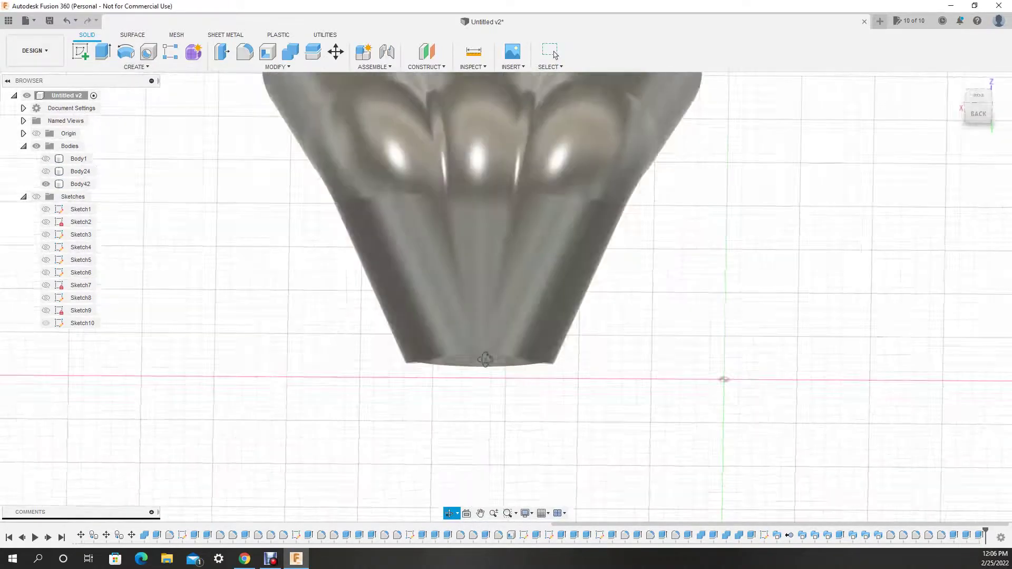
click(482, 245)
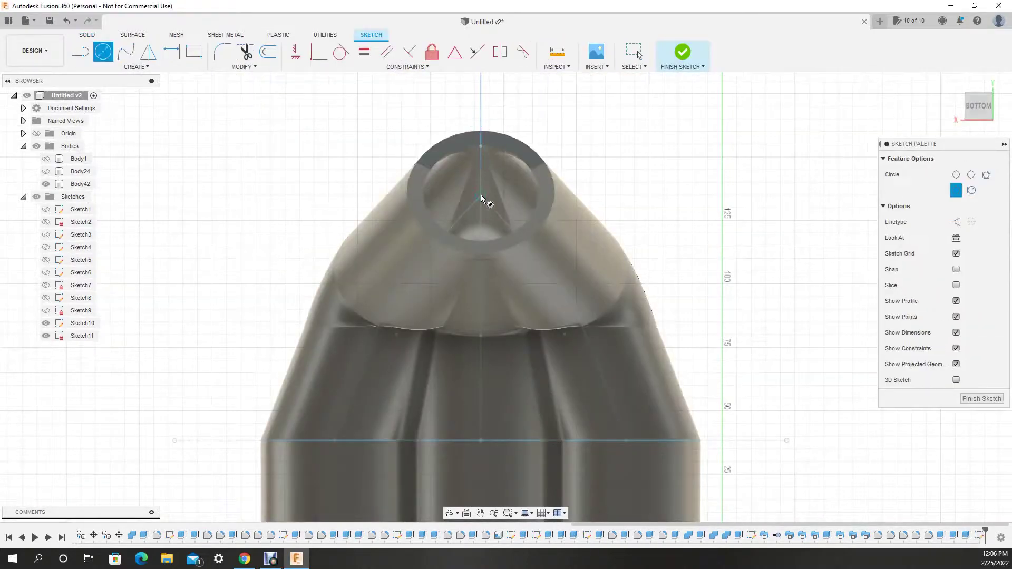
click(682, 52)
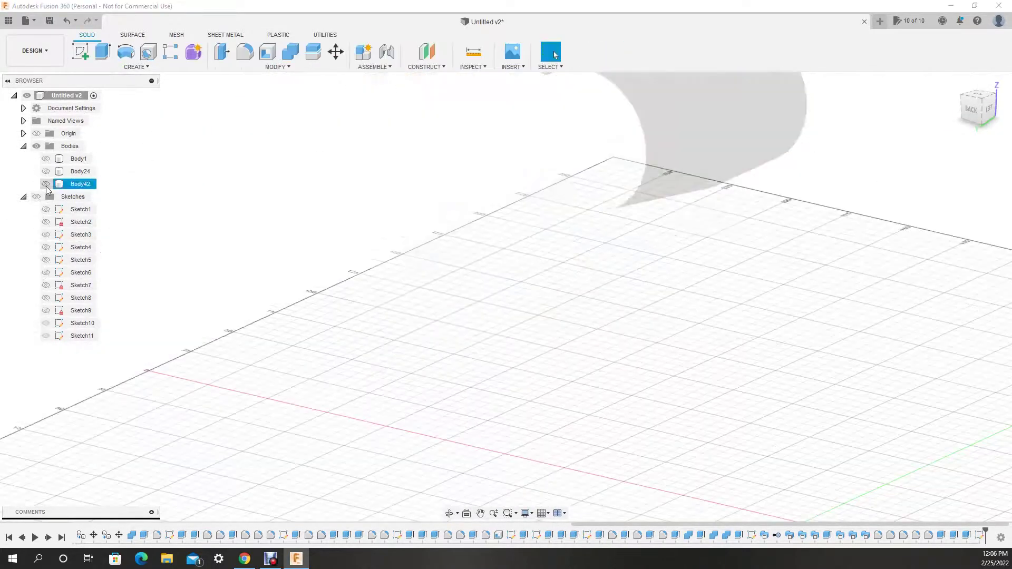
Reopen Sketch11 and begin offsetting the outlet circle.
click(46, 184)
key(e)
click(45, 184)
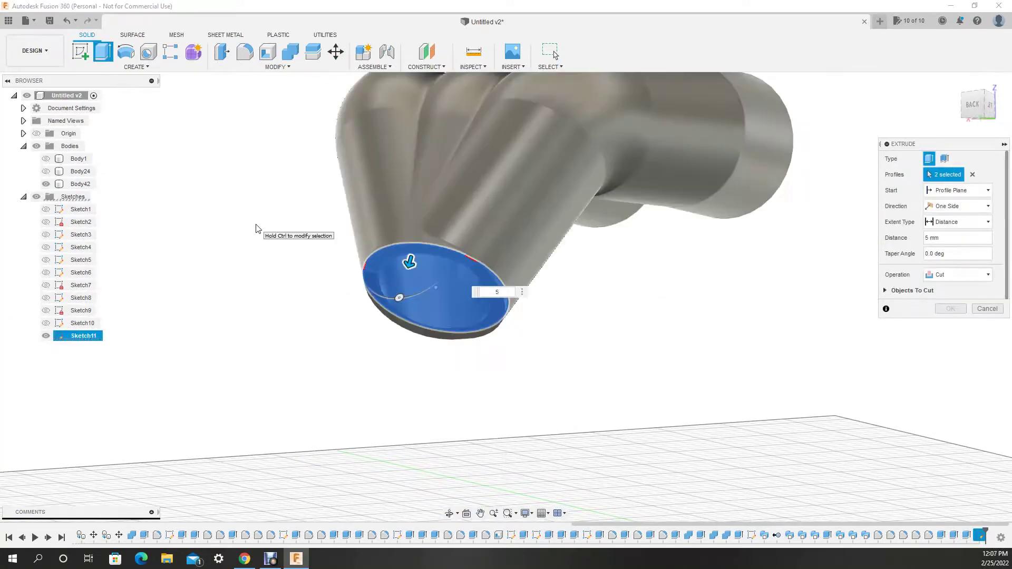
key(Escape)
drag(464, 415, 401, 338)
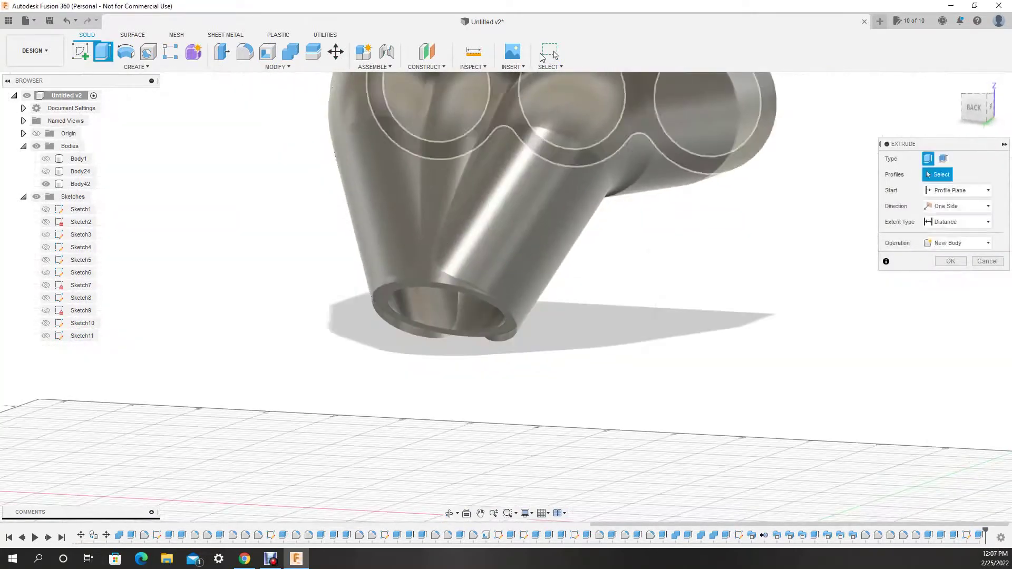
double_click(82, 336)
key(o)
click(478, 138)
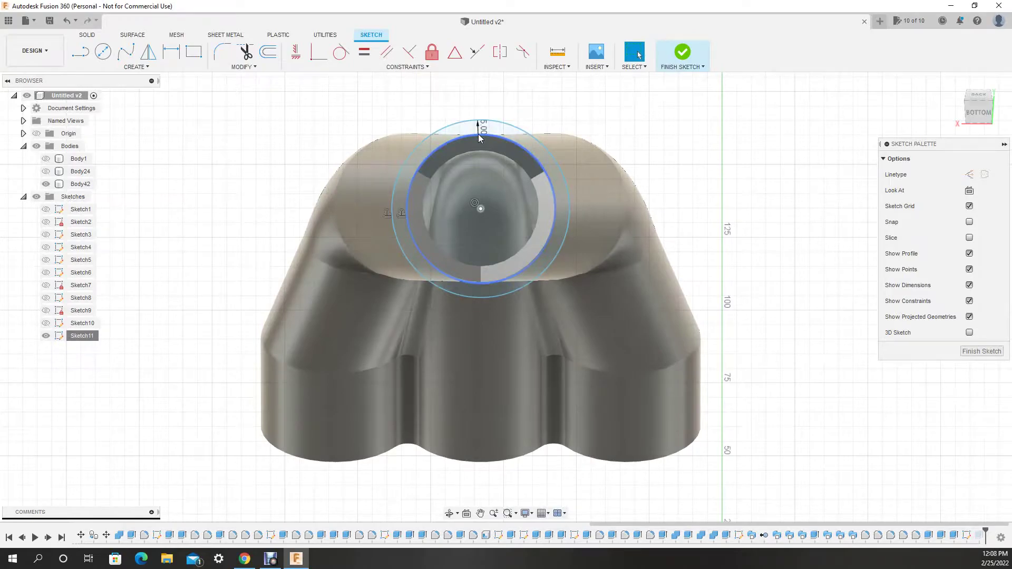
Finish the offset circle and extrude the tube-end ring 50 mm.
key(Return)
click(46, 184)
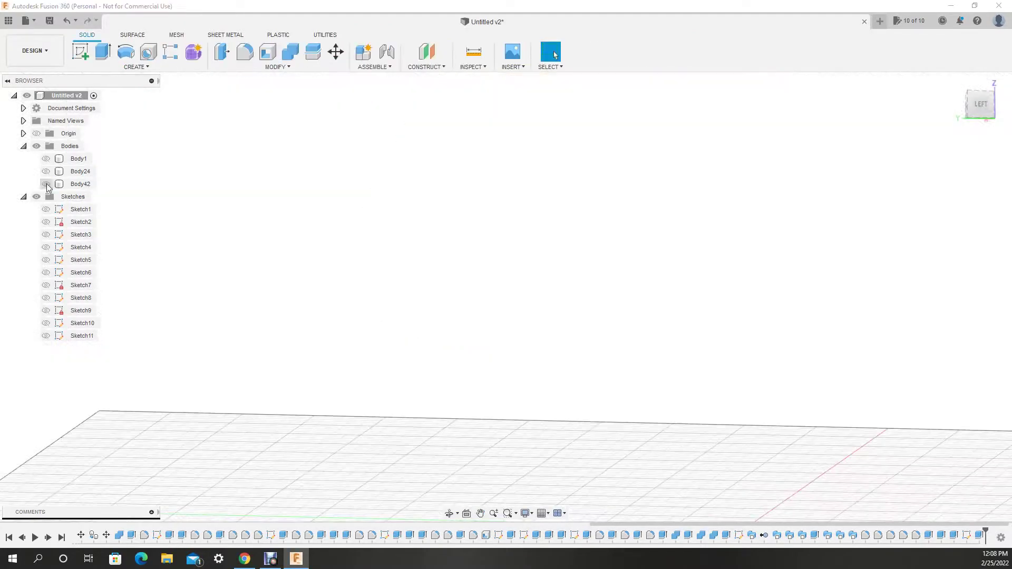
key(e)
click(46, 184)
key(e)
click(316, 314)
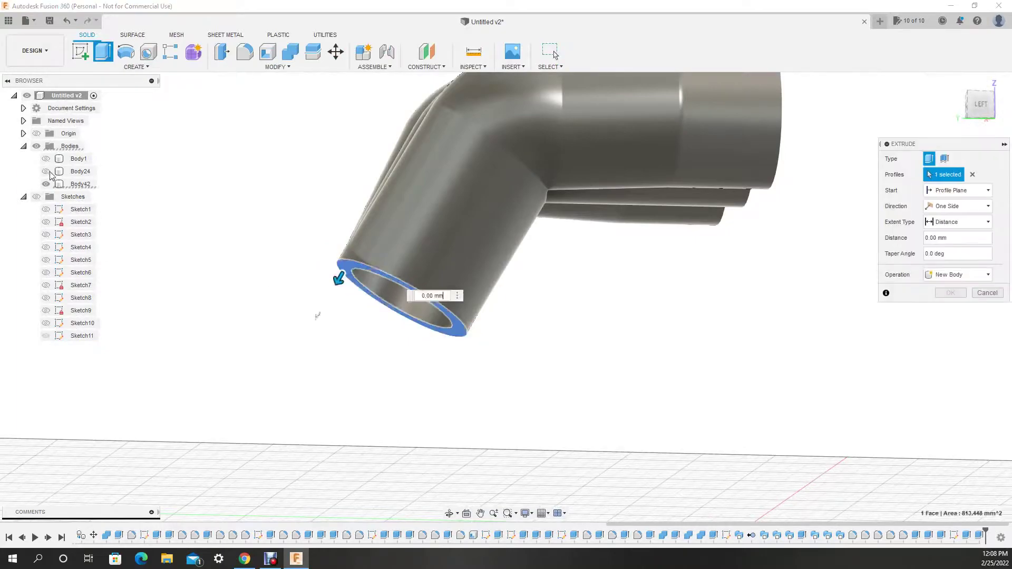
text(50)
key(Return)
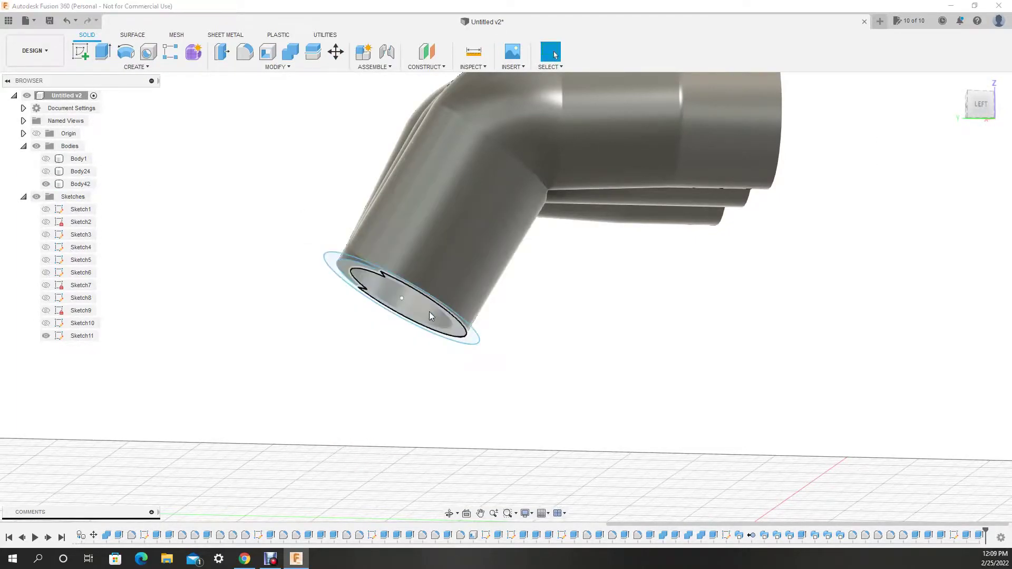
Reopen Sketch11 and try extruding its profiles, then cancel.
shift+middle_drag(430, 315, 415, 300)
double_click(78, 337)
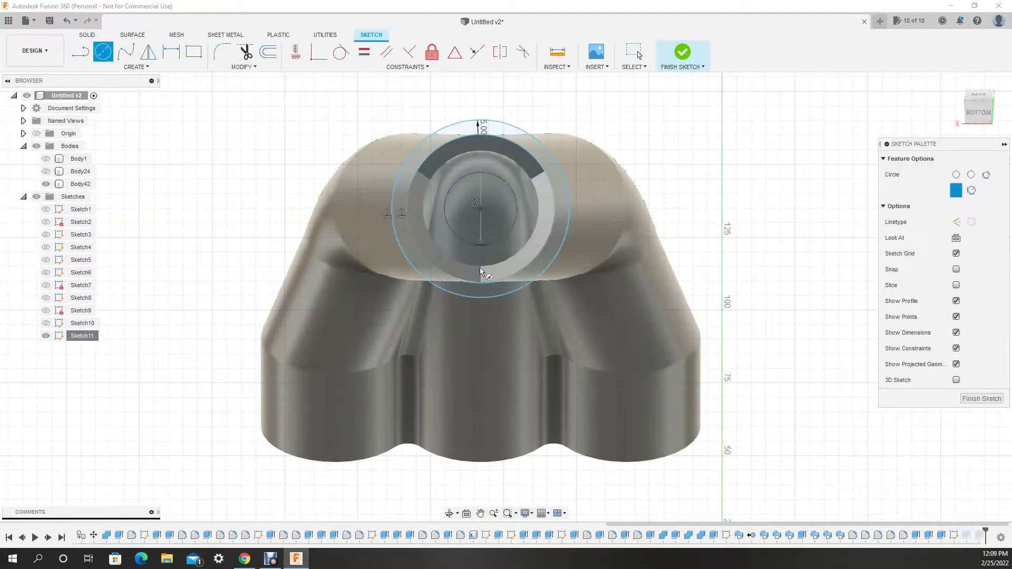
shift+middle_drag(481, 274, 421, 253)
key(e)
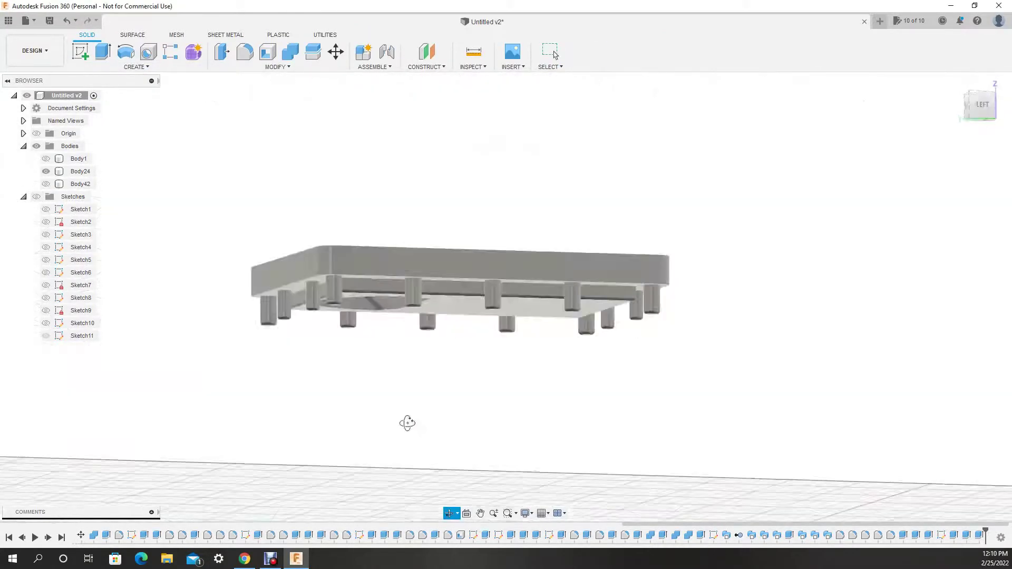
click(46, 172)
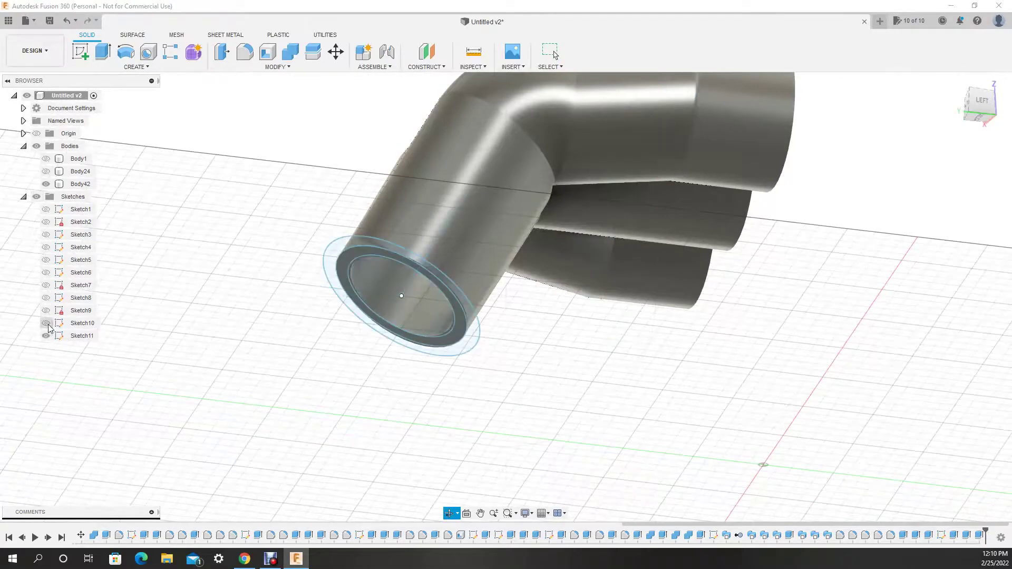
click(46, 171)
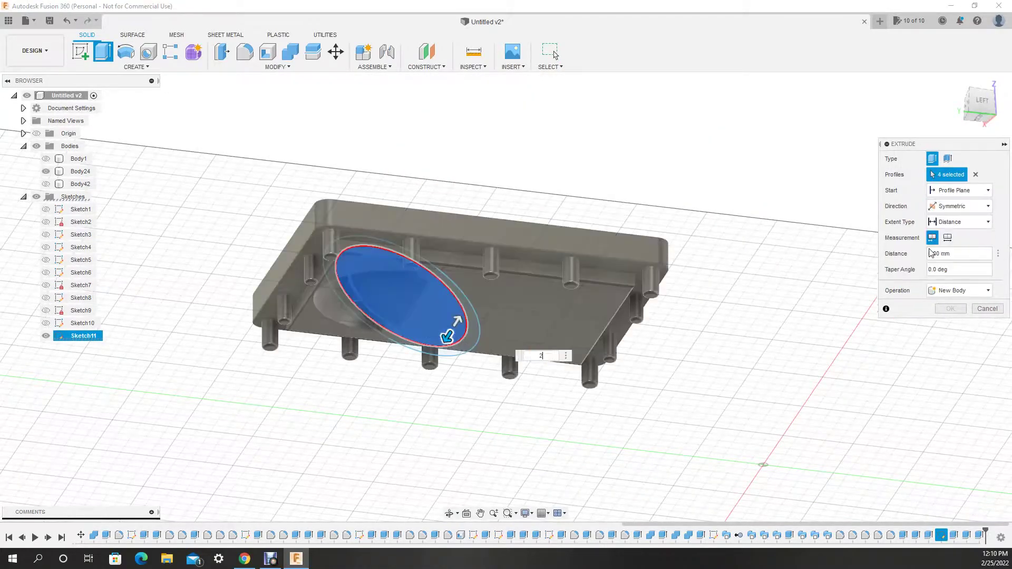
click(348, 272)
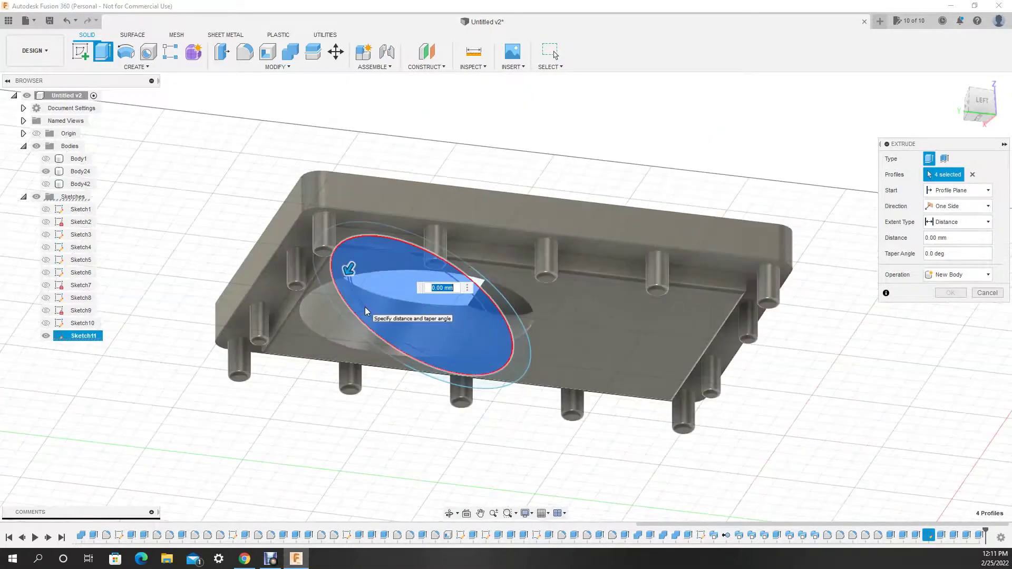
key(Escape)
Extrude the outlet ring profile 20 mm below the base plate.
click(46, 183)
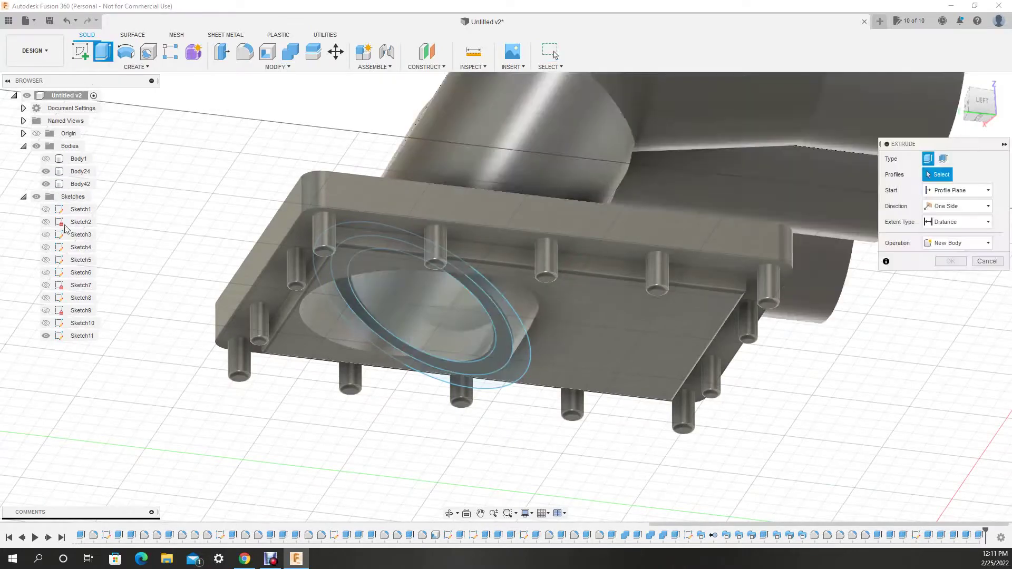
click(361, 332)
text(20)
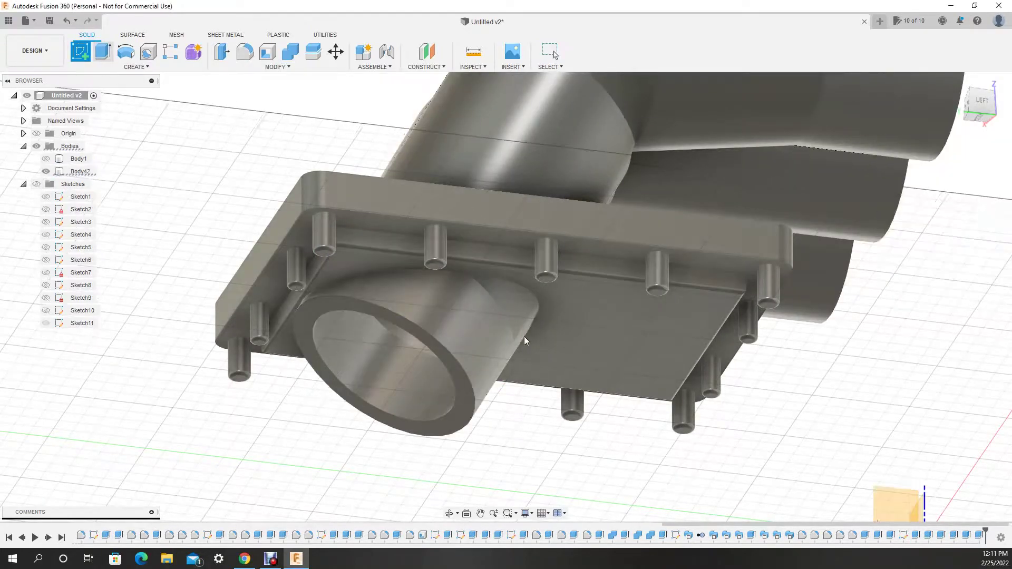
click(80, 51)
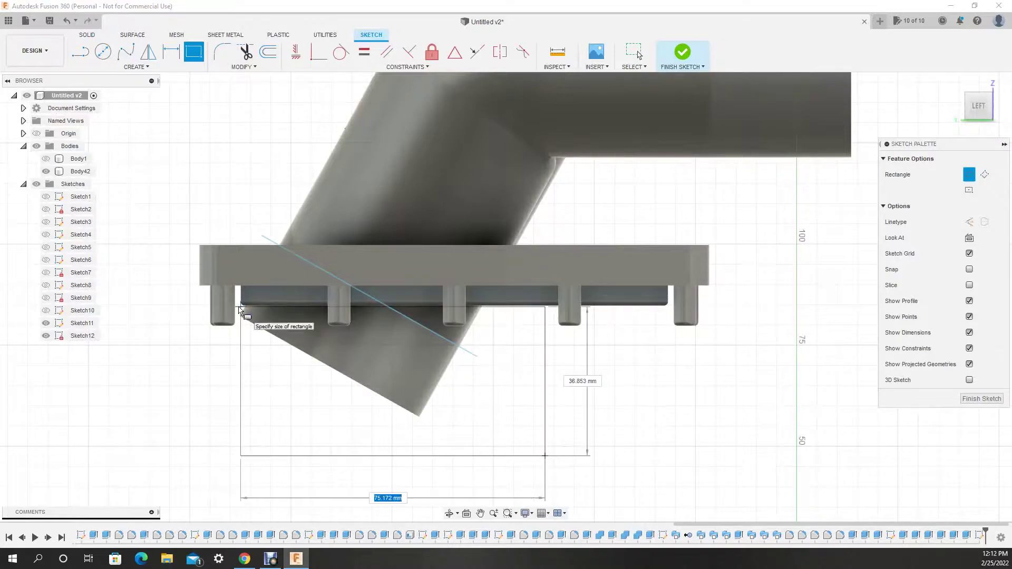
Complete Sketch12's rectangle below the plate and cut it 85 mm through the model.
click(239, 309)
click(682, 51)
shift+middle_drag(506, 285, 511, 306)
key(e)
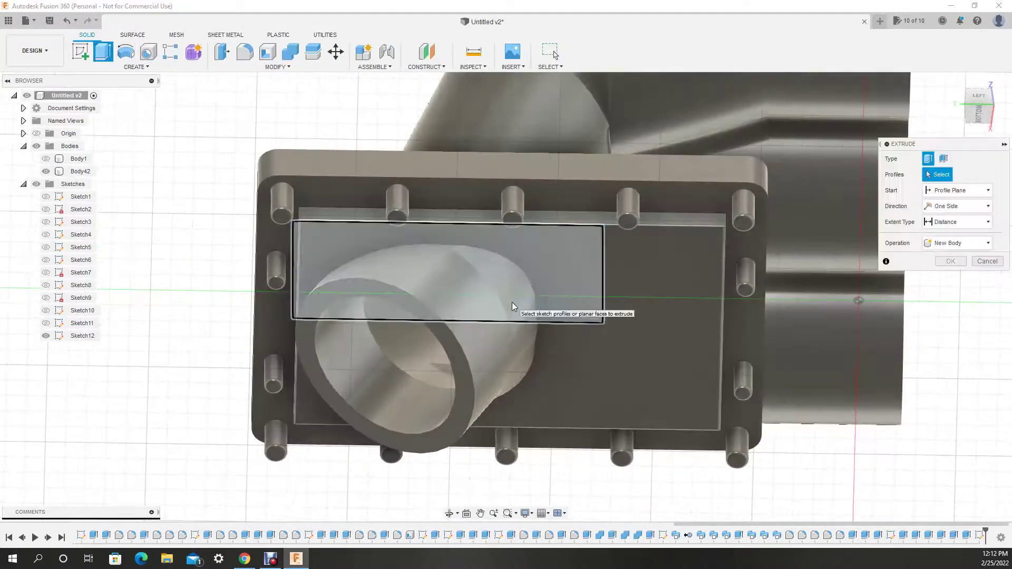
click(511, 306)
click(979, 112)
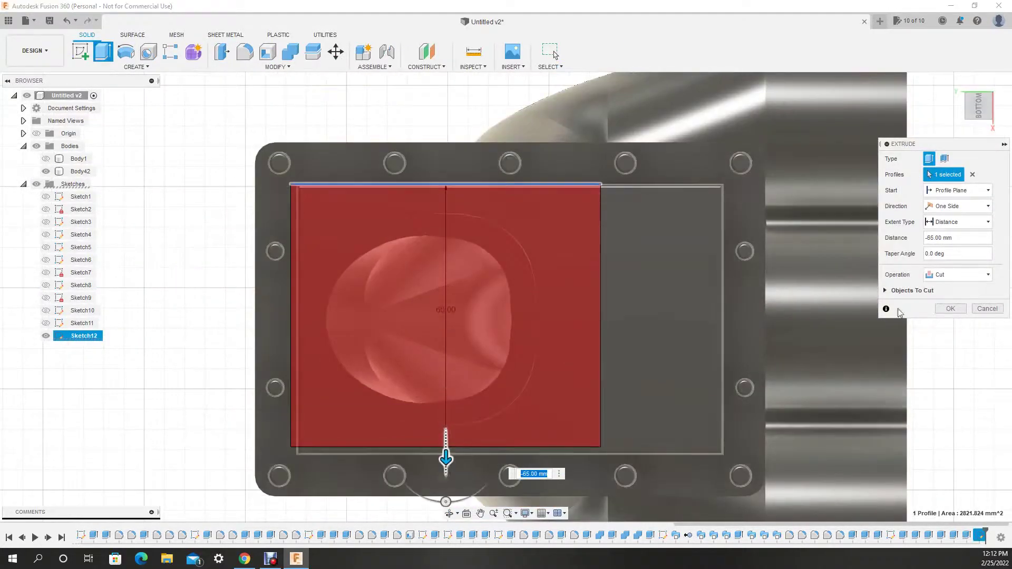
click(946, 310)
Round the pipe base into the plate with a 5 mm fillet.
mouse_move(943, 316)
shift+middle_down()
mouse_move(343, 314)
mouse_move(523, 346)
mouse_move(340, 284)
shift+middle_up()
key(f)
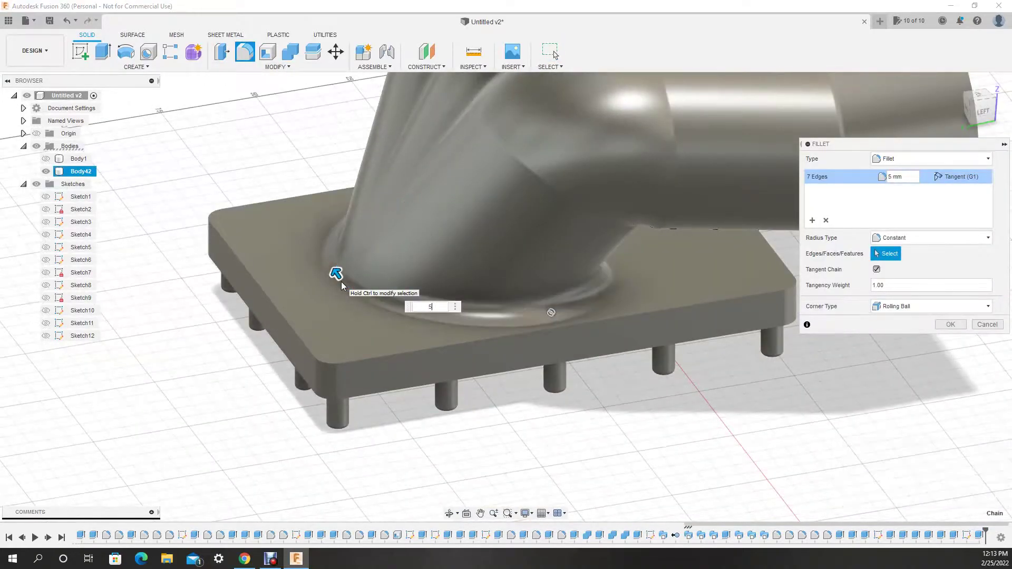
key(Return)
click(449, 514)
drag(474, 316, 632, 316)
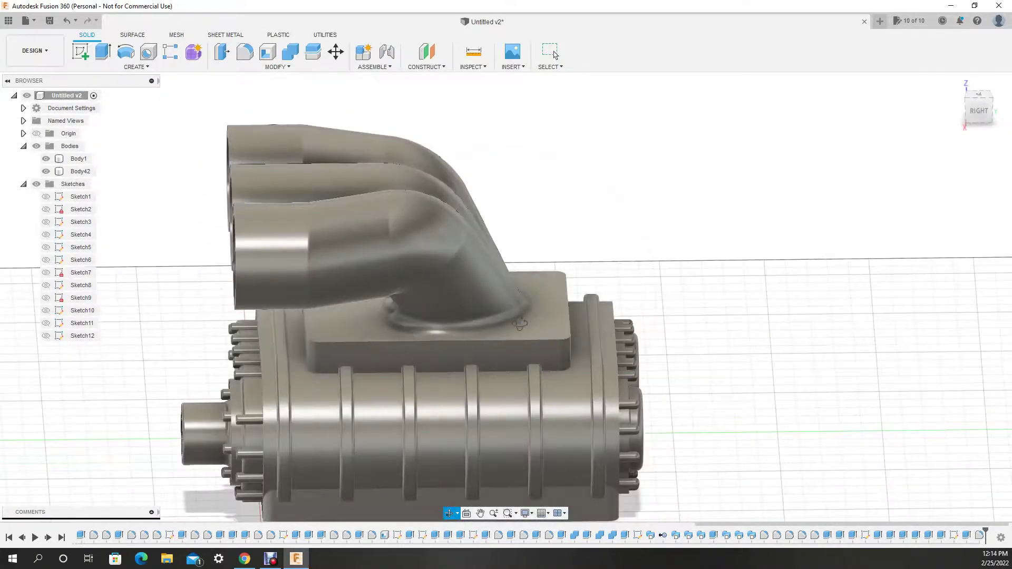
Hide blower case Body1 and show Sketch11 and Sketch12.
click(46, 158)
click(46, 323)
click(46, 335)
key(Escape)
shift+middle_drag(490, 411, 211, 316)
Undo back to Body24 and cut the angled tube end back 40 mm.
key(ctrl+z)
key(ctrl+z)
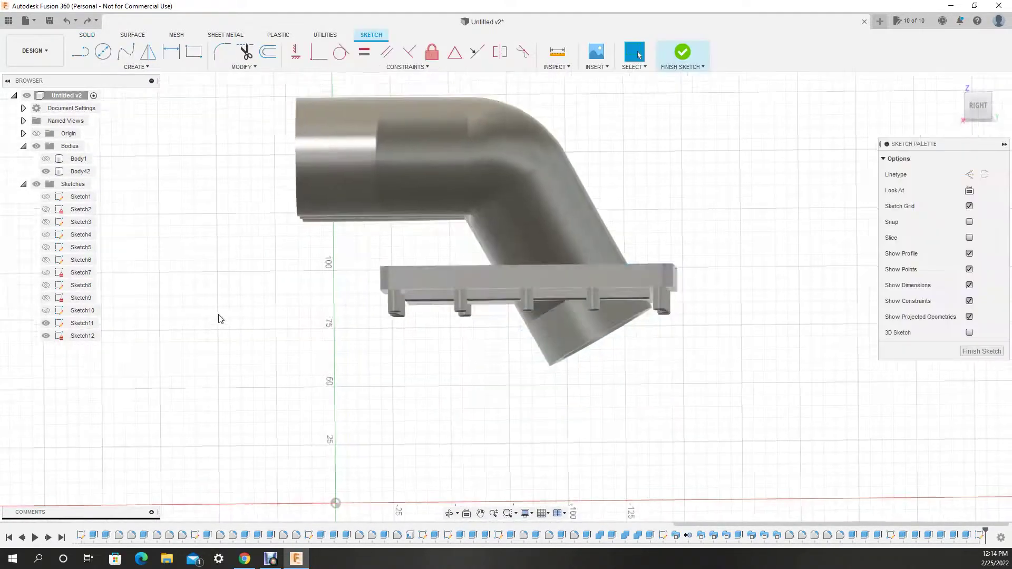
key(ctrl+z)
key(ctrl+z)
key(e)
click(459, 342)
text(-40)
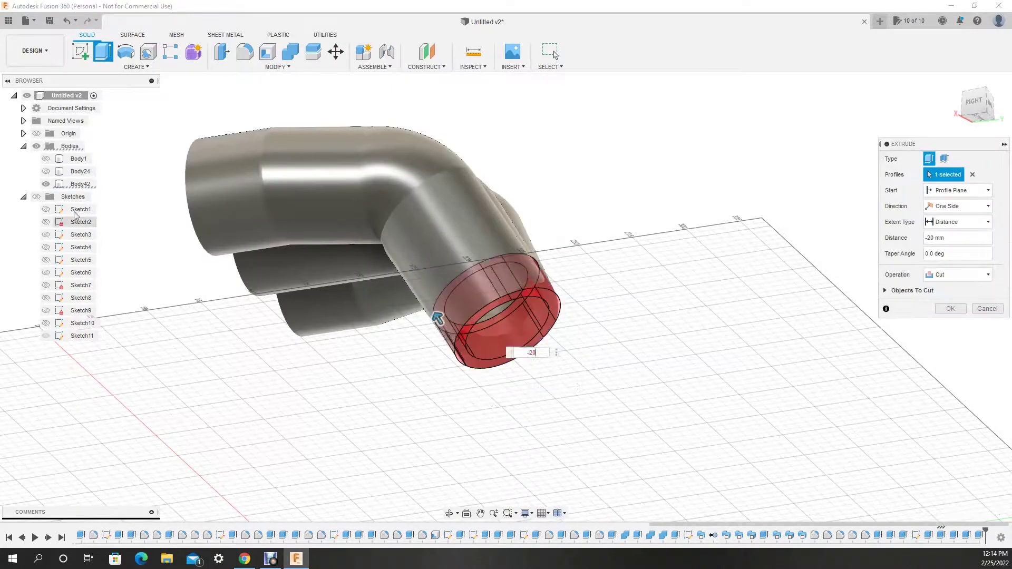
click(46, 172)
click(45, 171)
key(Return)
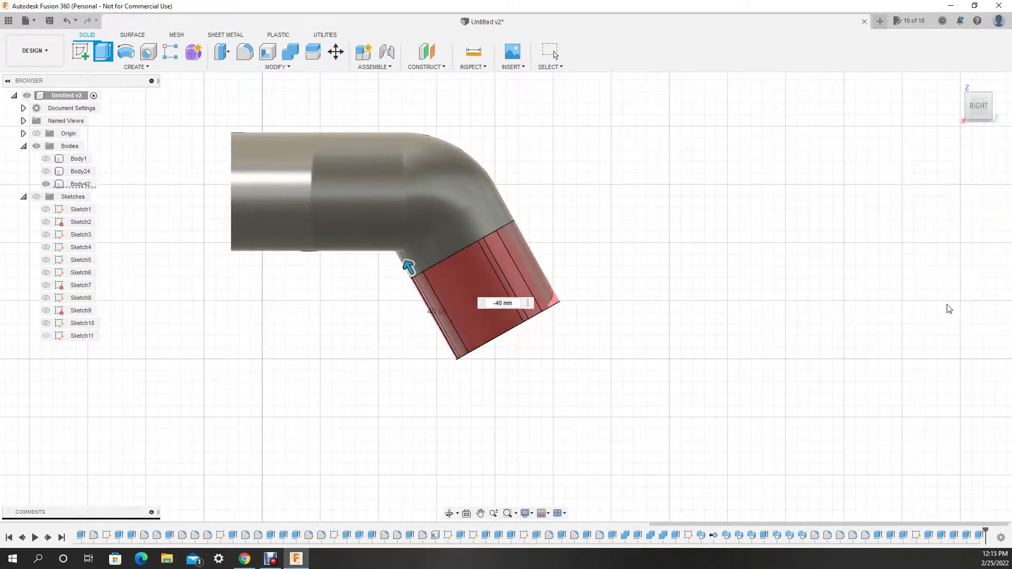
mouse_move(409, 379)
shift+middle_down()
mouse_move(350, 384)
mouse_move(546, 501)
shift+middle_up()
Extrude the ring profile 50 mm.
key(ctrl+z)
key(ctrl+z)
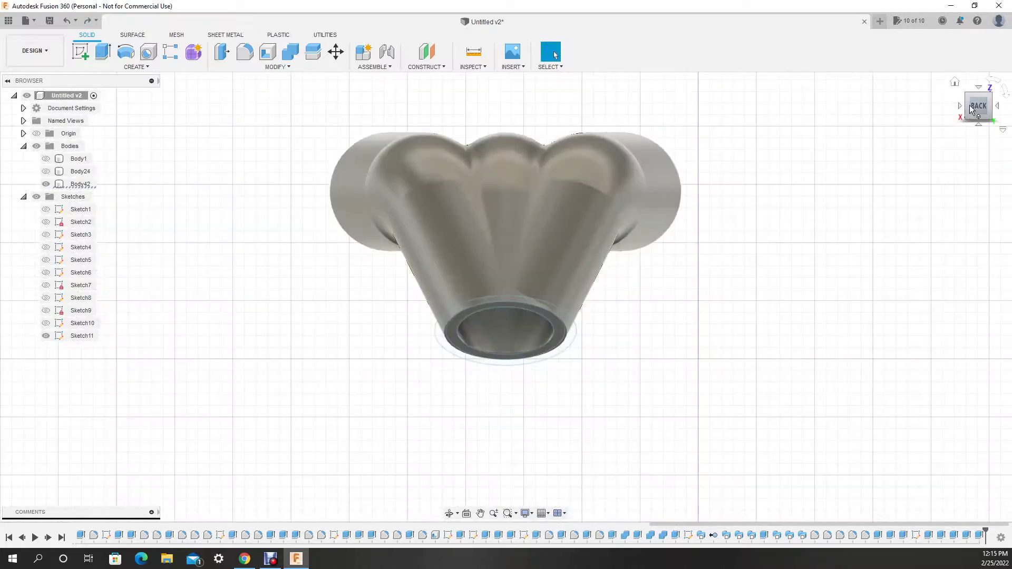
key(l)
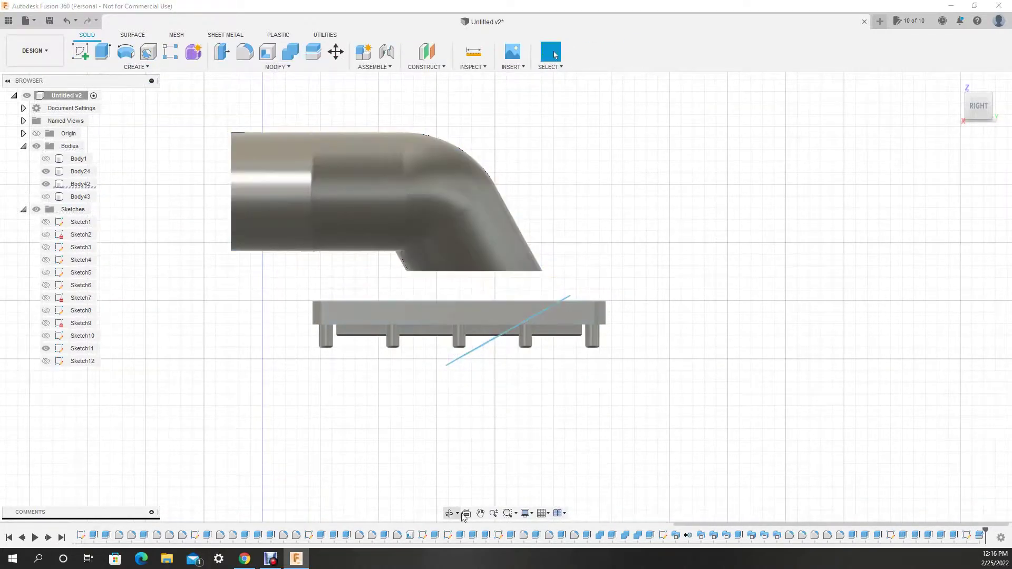
shift+middle_drag(462, 517, 401, 274)
key(e)
click(400, 274)
text(50)
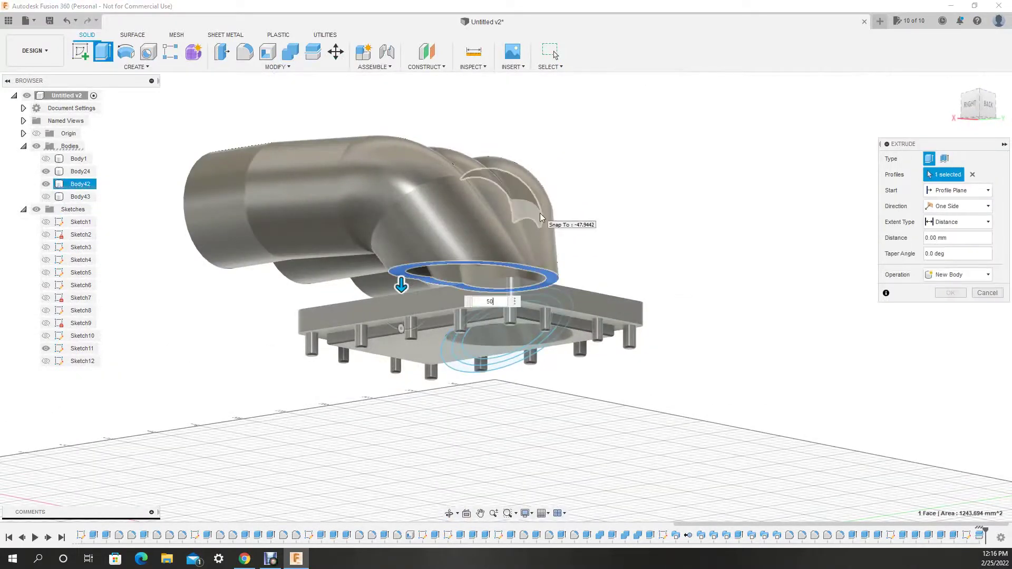
key(Return)
key(Return)
Try lofting the sketch ring to the plate top face, then abandon the loft.
mouse_move(539, 213)
shift+middle_down()
mouse_move(377, 335)
mouse_move(337, 295)
shift+middle_up()
click(136, 67)
click(150, 165)
click(403, 280)
shift+middle_drag(401, 268, 475, 295)
click(554, 327)
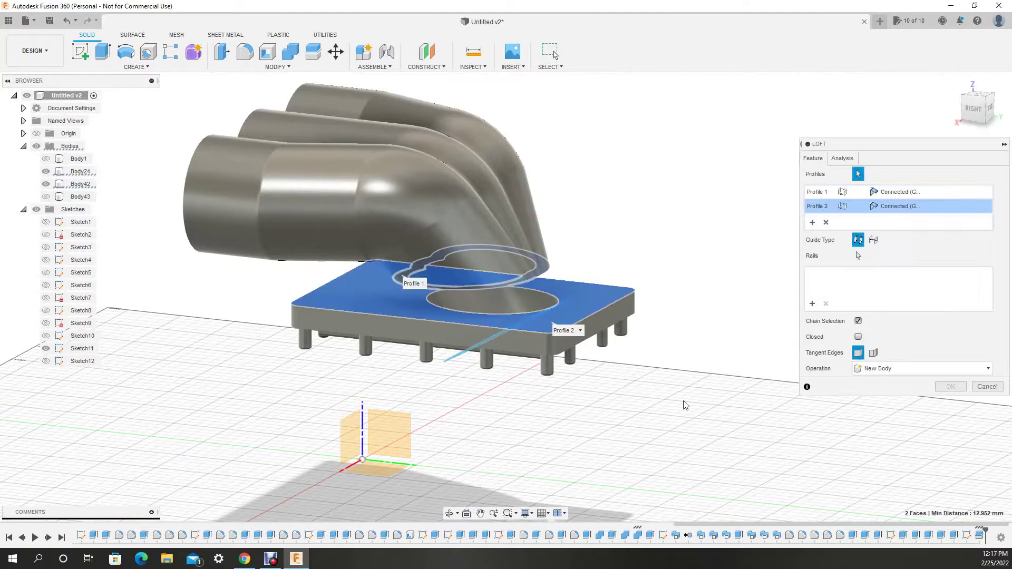
key(Escape)
click(72, 159)
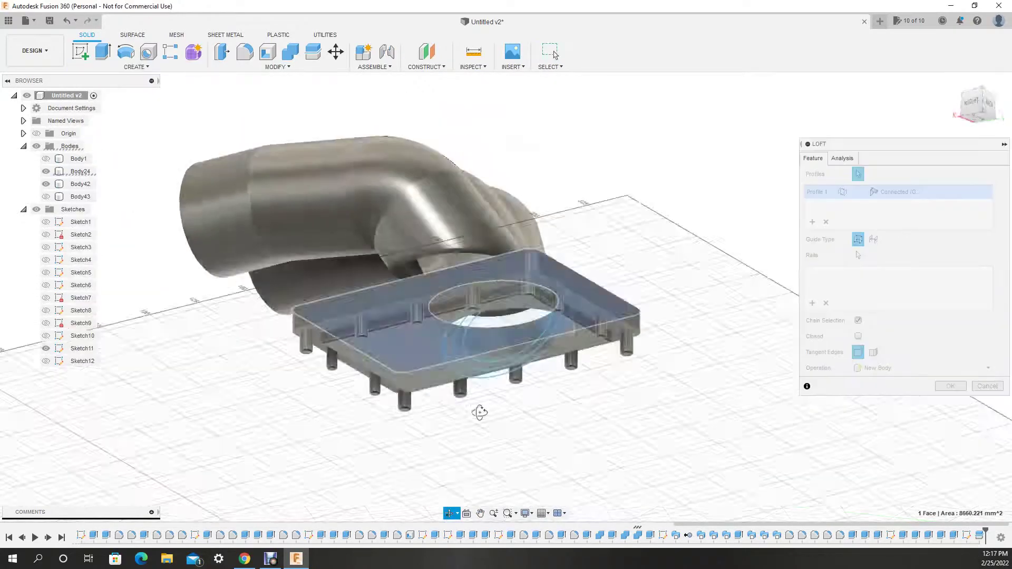
key(Escape)
click(358, 340)
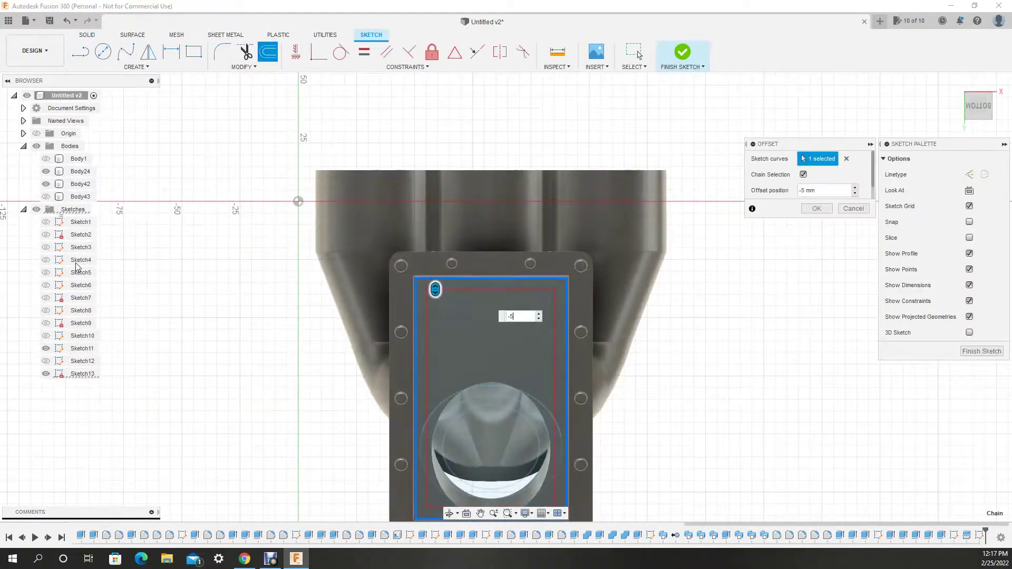
Try lofting from the tube end onto the plate top face, then the ring face.
scroll(207, 319, down, 2)
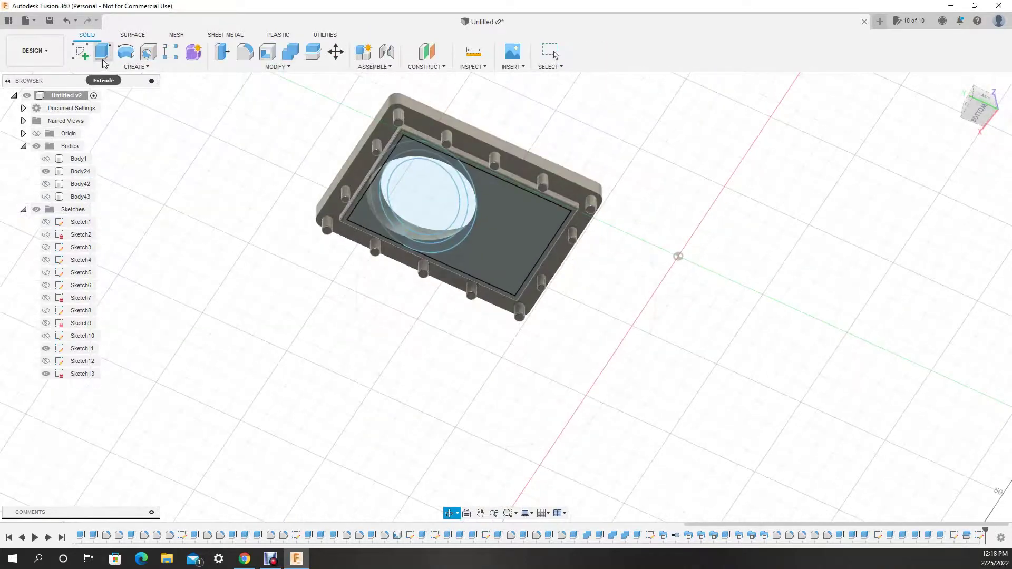
shift+middle_drag(298, 261, 350, 255)
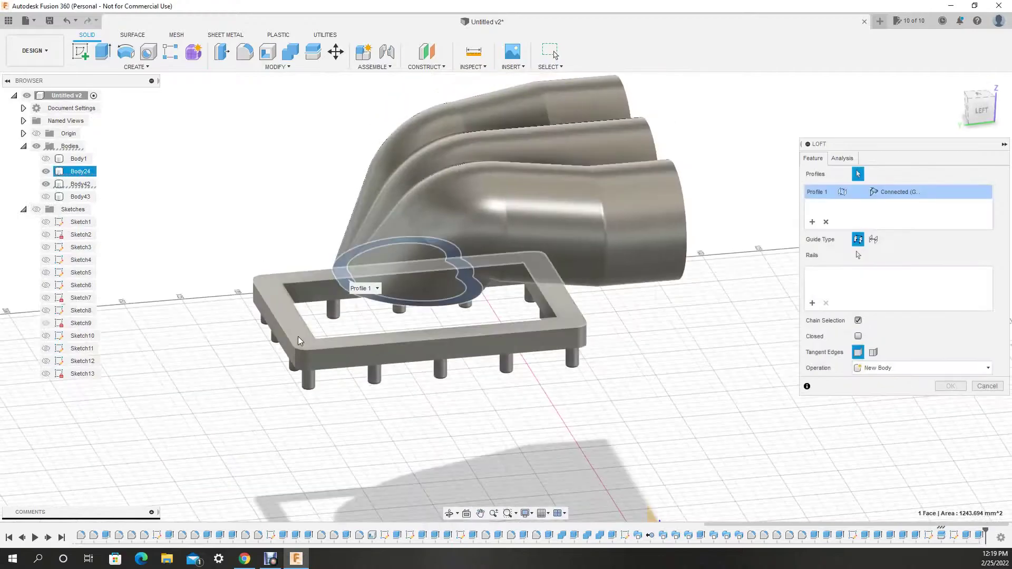
click(299, 341)
click(874, 353)
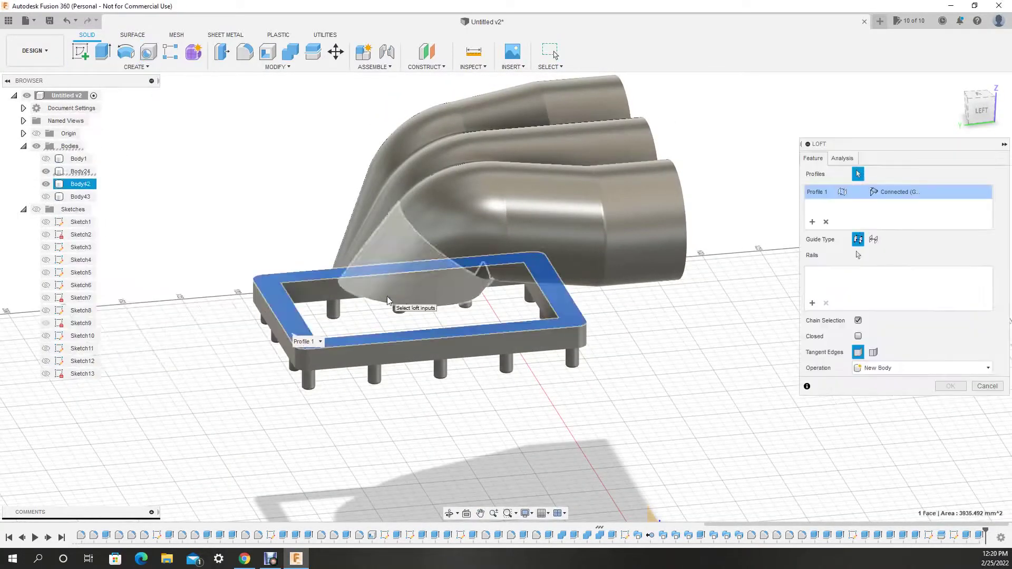
click(377, 181)
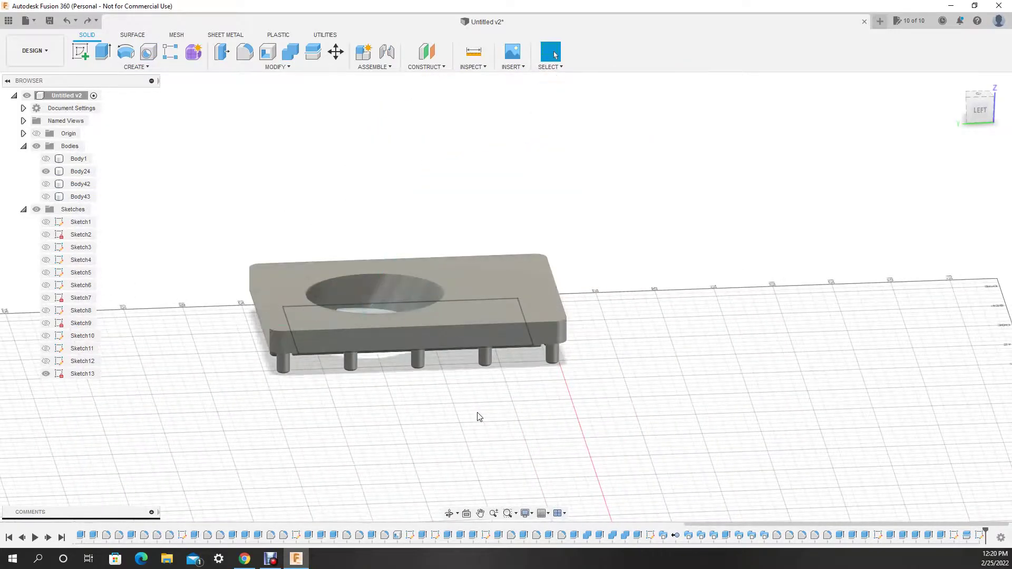
Orbit under the plate and pick the tube end face as the first loft profile.
mouse_move(458, 407)
shift+middle_down()
mouse_move(481, 346)
mouse_move(551, 449)
mouse_move(514, 421)
mouse_move(462, 234)
shift+middle_up()
shift+middle_drag(545, 271, 539, 249)
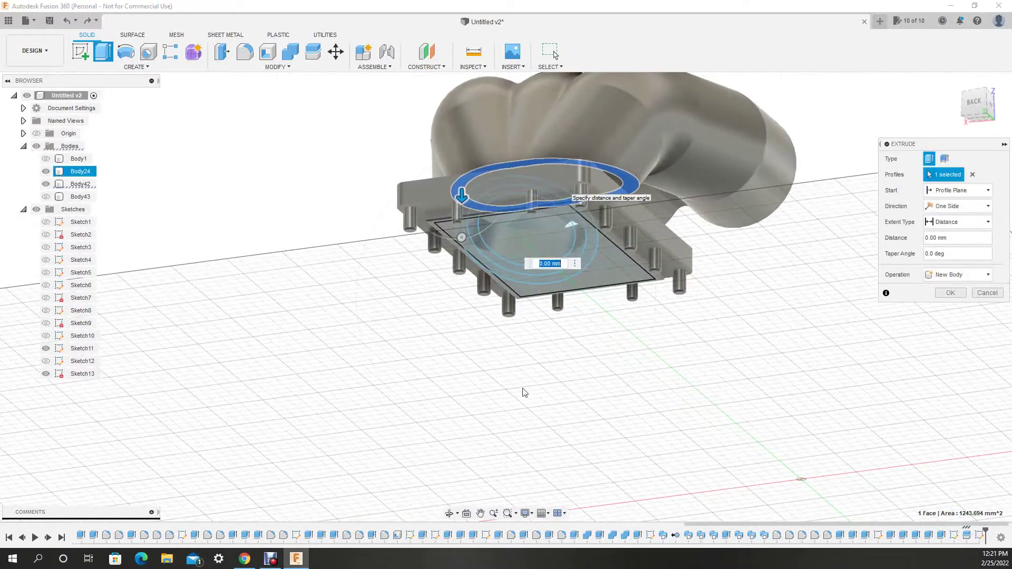
mouse_move(525, 393)
shift+middle_down()
mouse_move(361, 294)
mouse_move(359, 332)
mouse_move(393, 379)
mouse_move(217, 269)
shift+middle_up()
mouse_move(250, 334)
shift+middle_down()
mouse_move(451, 357)
mouse_move(452, 402)
shift+middle_up()
mouse_move(454, 343)
shift+middle_down()
mouse_move(473, 352)
mouse_move(443, 469)
shift+middle_up()
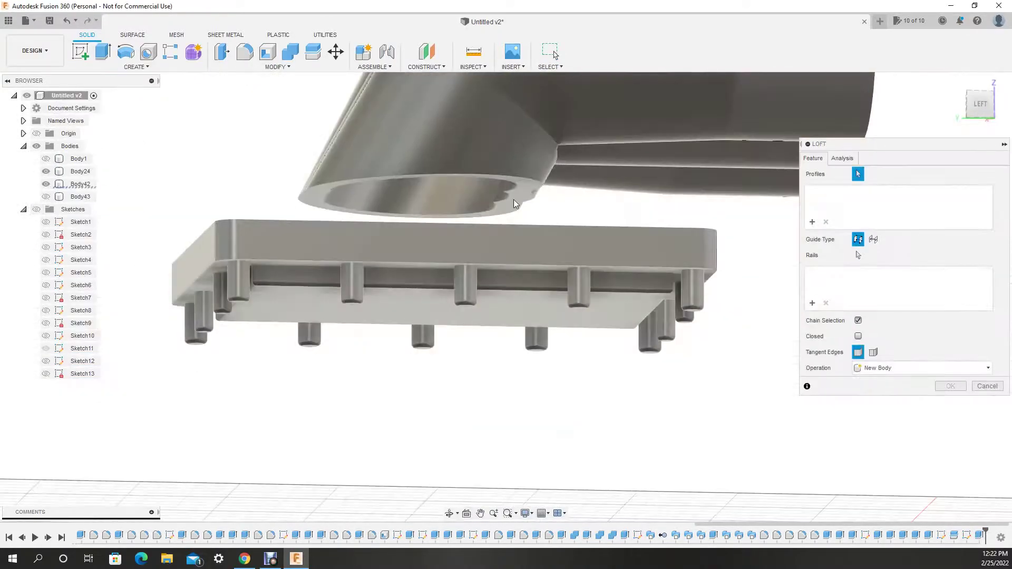
click(514, 203)
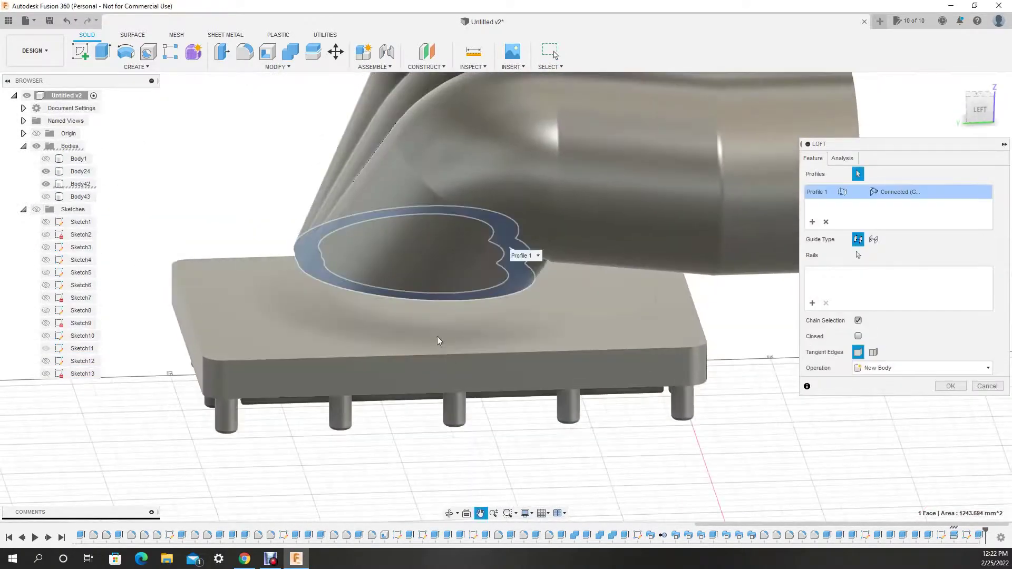
mouse_move(515, 202)
shift+middle_down()
mouse_move(460, 396)
mouse_move(518, 144)
shift+middle_up()
Cancel the failed loft and undo the extra extrusion, removing Body43.
key(Escape)
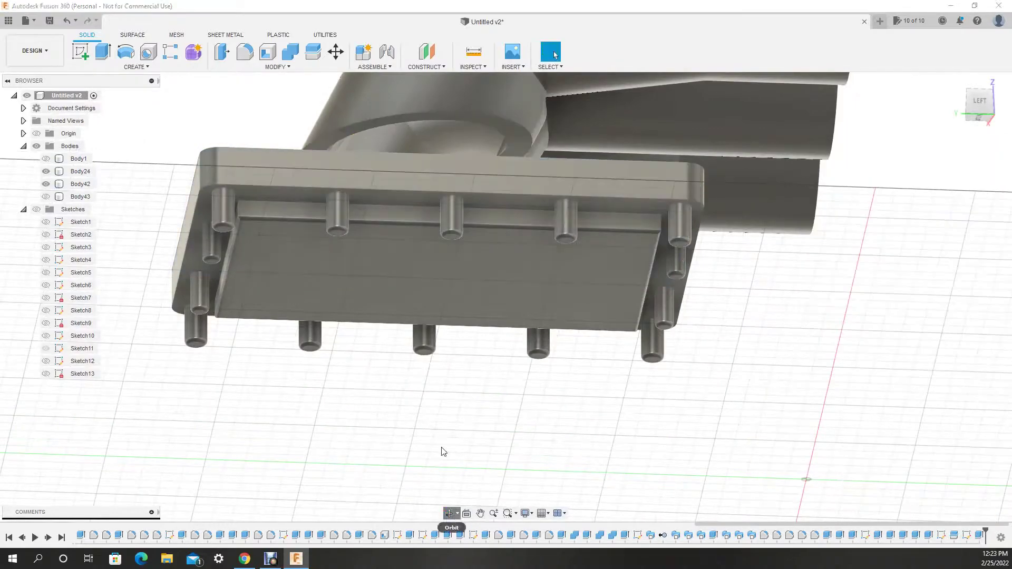
shift+middle_drag(48, 201, 328, 202)
key(e)
click(328, 202)
key(Escape)
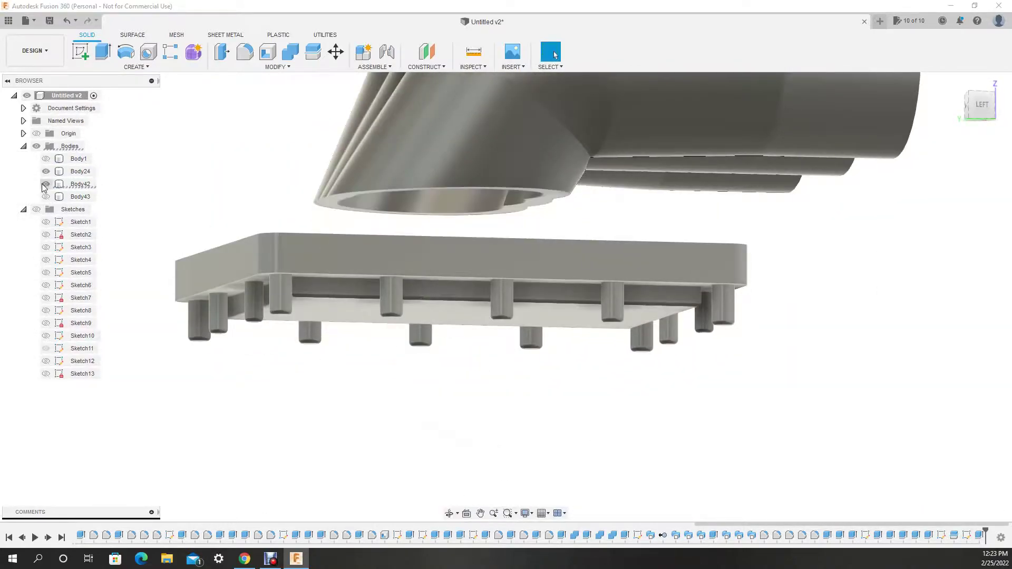
key(ctrl+z)
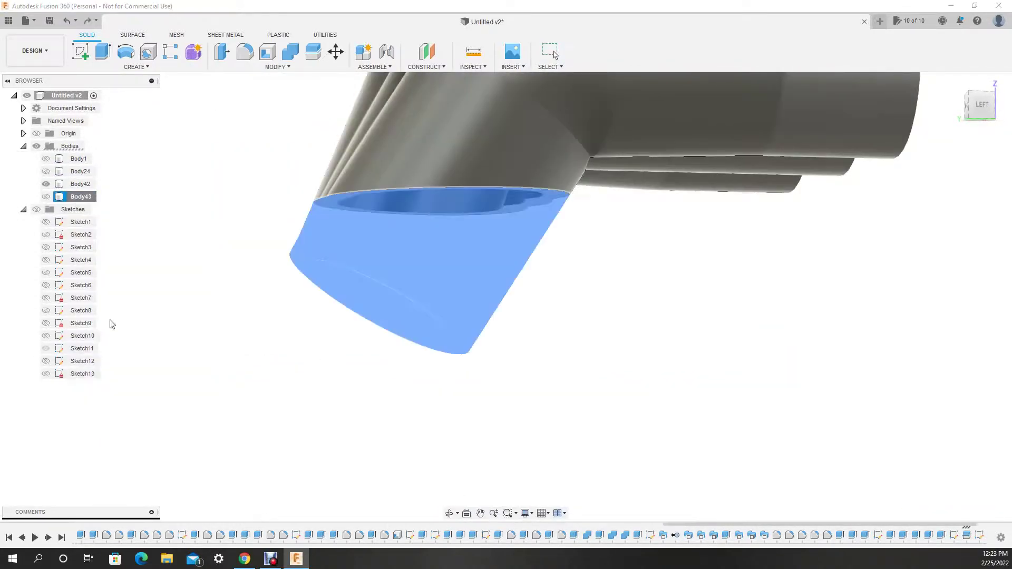
Sketch a 1 mm offset of the tube end outline as Sketch14.
click(333, 203)
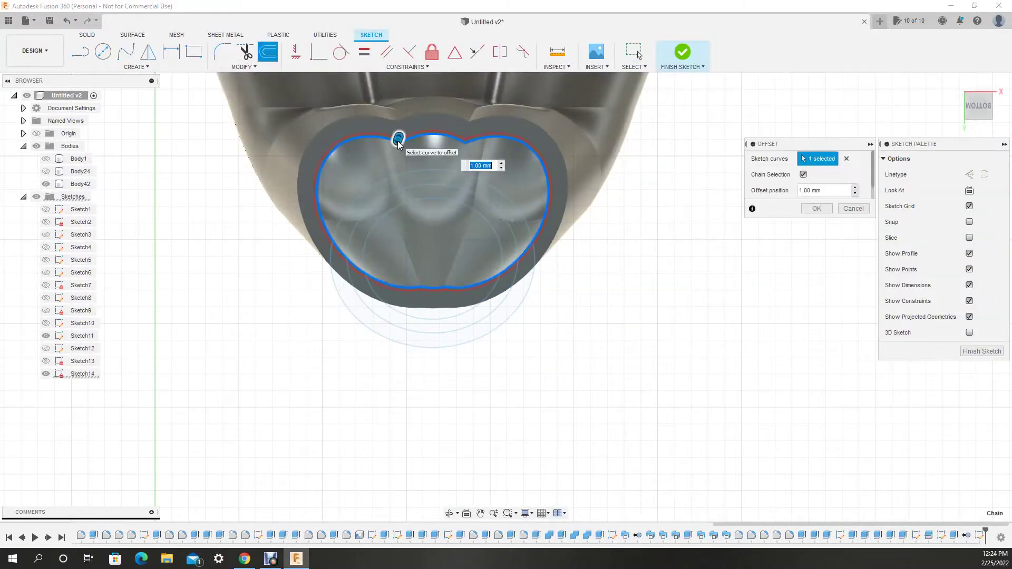
key(Escape)
shift+middle_drag(187, 216, 490, 364)
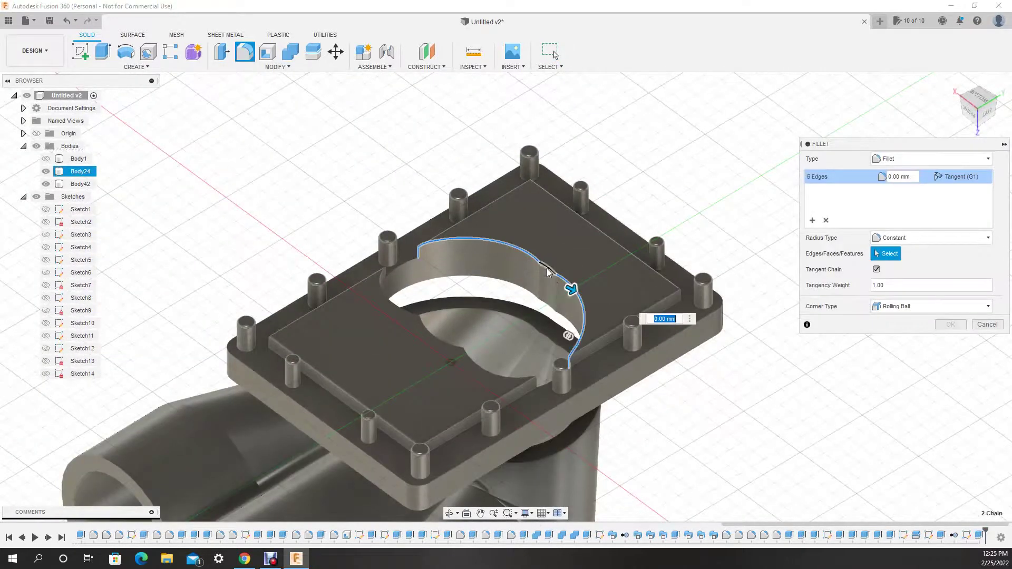
Round the pipe-to-plate junction edges with a 4 mm fillet.
click(476, 371)
mouse_move(475, 370)
shift+middle_down()
mouse_move(445, 244)
mouse_move(323, 316)
mouse_move(510, 243)
shift+middle_up()
key(e)
Extrude the plate's top face 12 mm upward as a join.
click(323, 316)
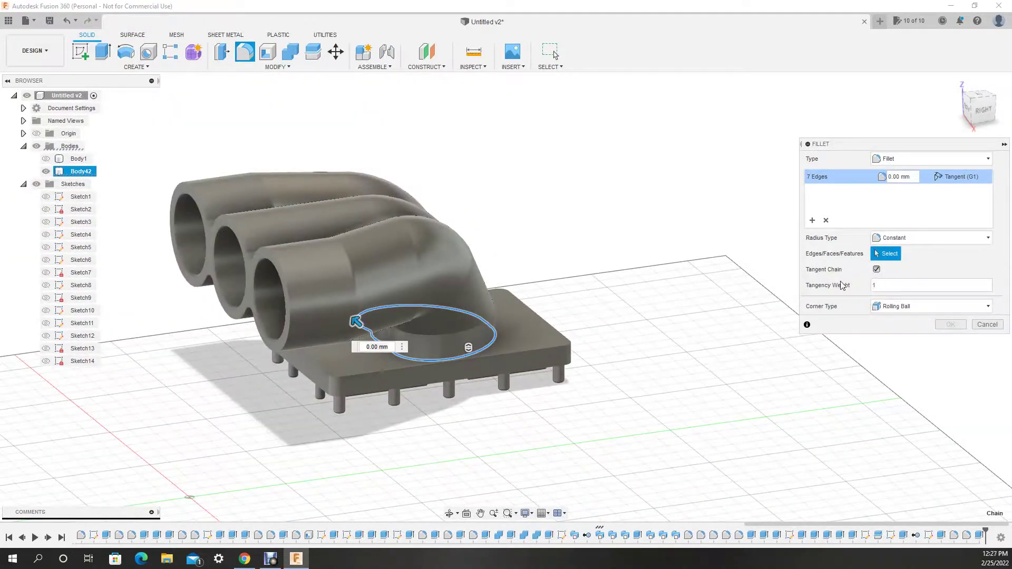
mouse_move(406, 352)
shift+middle_down()
mouse_move(402, 437)
mouse_move(342, 367)
mouse_move(317, 369)
shift+middle_up()
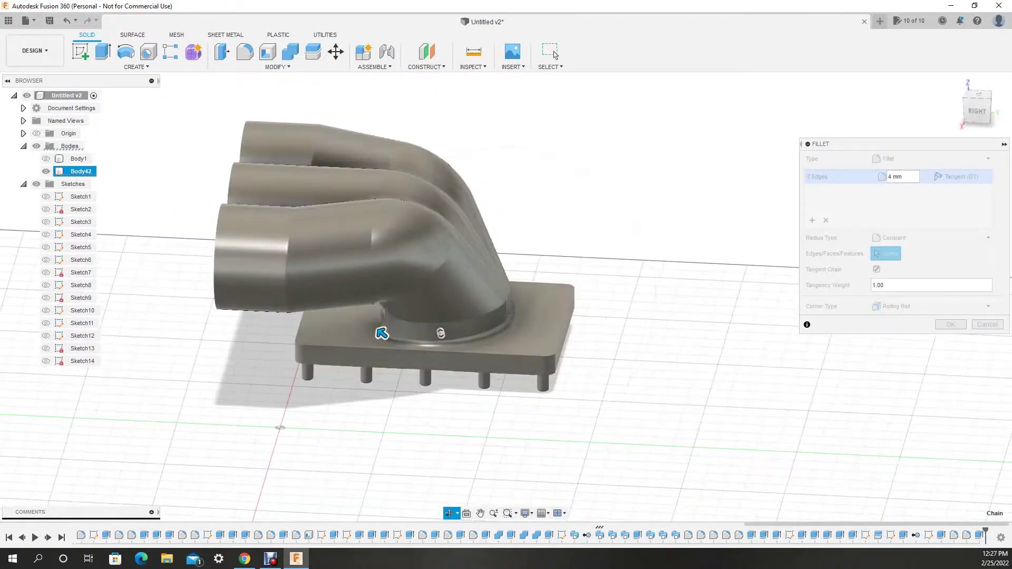
key(e)
click(517, 320)
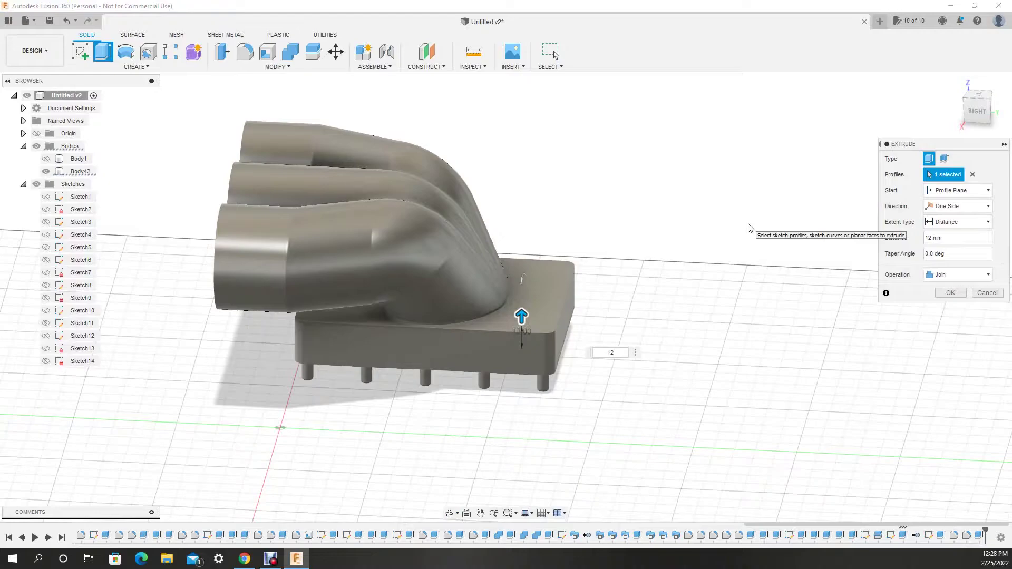
Commit the 12 mm plate thickening, then start and cancel a first chamfer.
key(Escape)
shift+middle_drag(750, 228, 476, 352)
key(f)
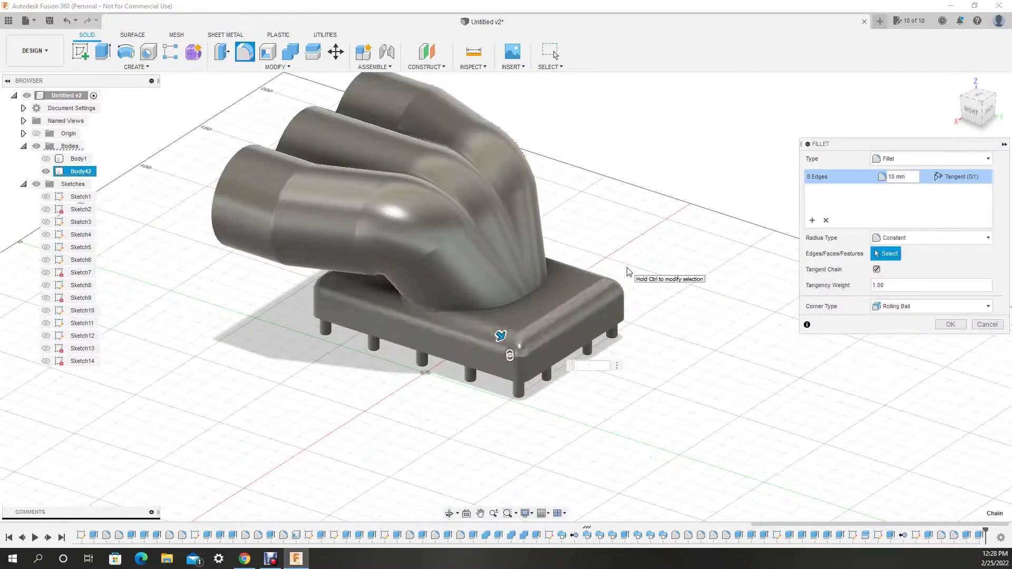
click(278, 67)
click(248, 100)
key(Escape)
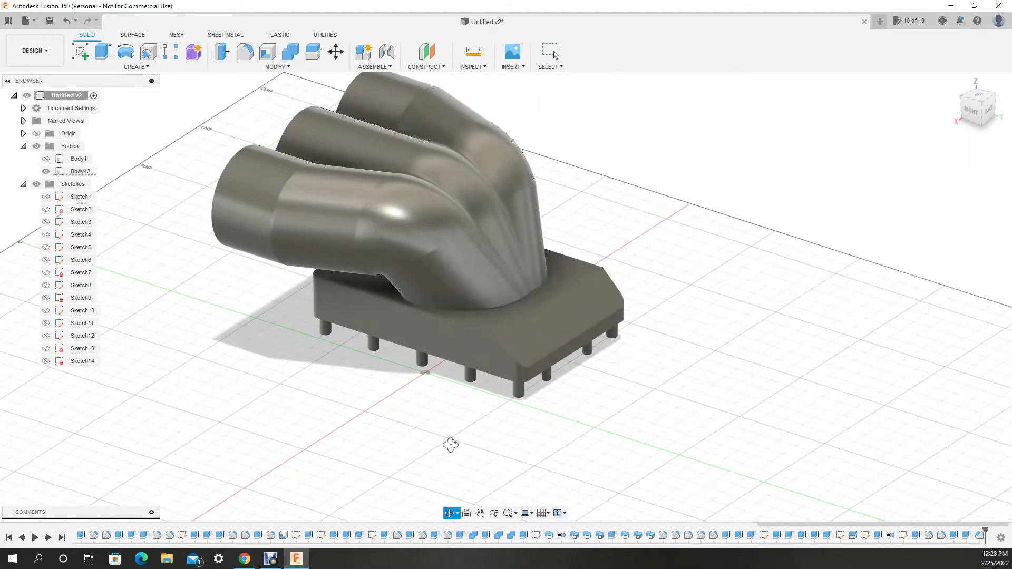
Chamfer the base plate's top edges by 10 mm.
shift+middle_drag(450, 446, 338, 316)
click(278, 67)
click(247, 100)
text(10)
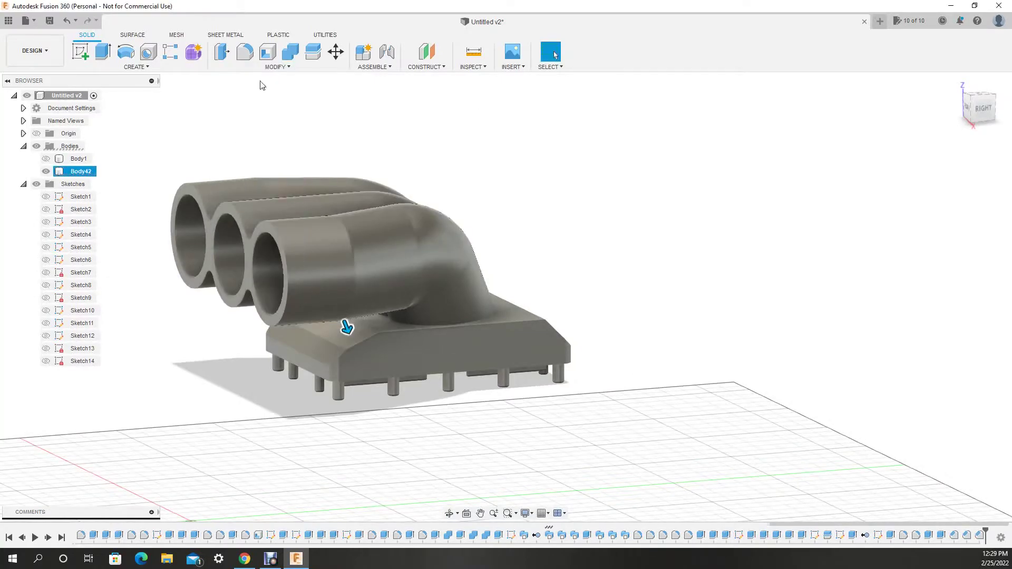
key(Escape)
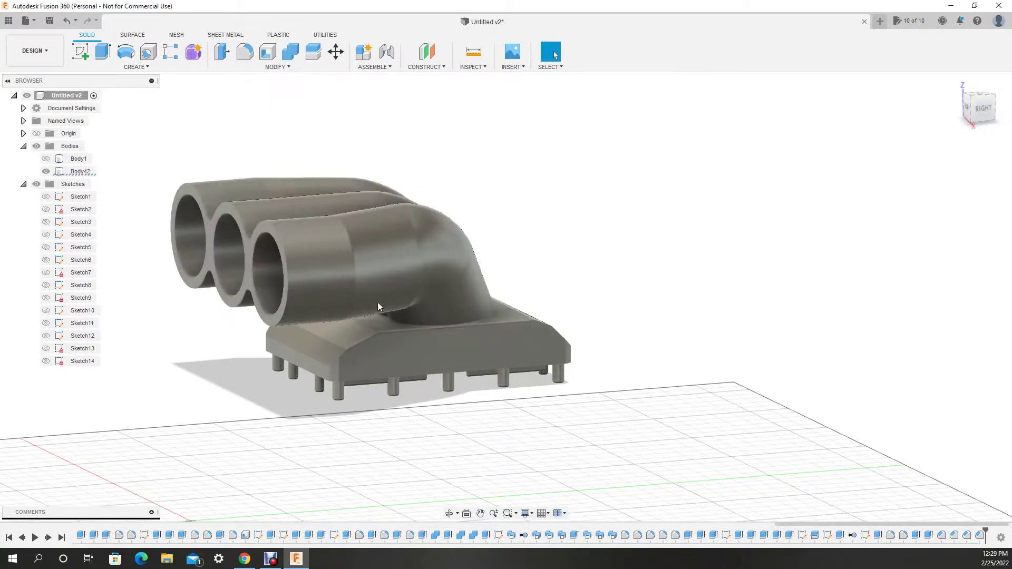
key(Return)
click(344, 358)
key(Escape)
key(Return)
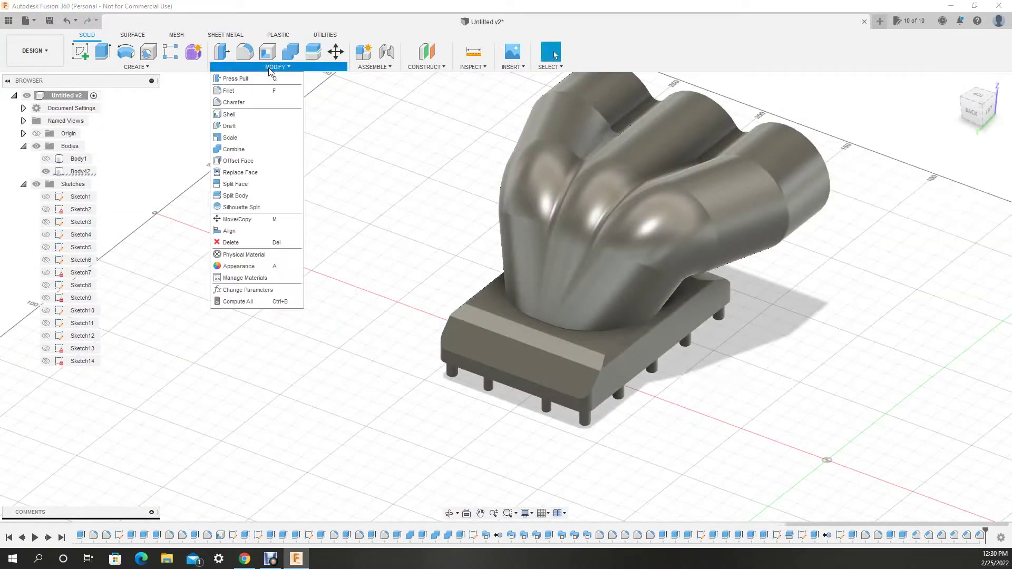
Fillet the scoop edges, lowering the failing radius to 5 mm.
key(Escape)
key(f)
click(614, 343)
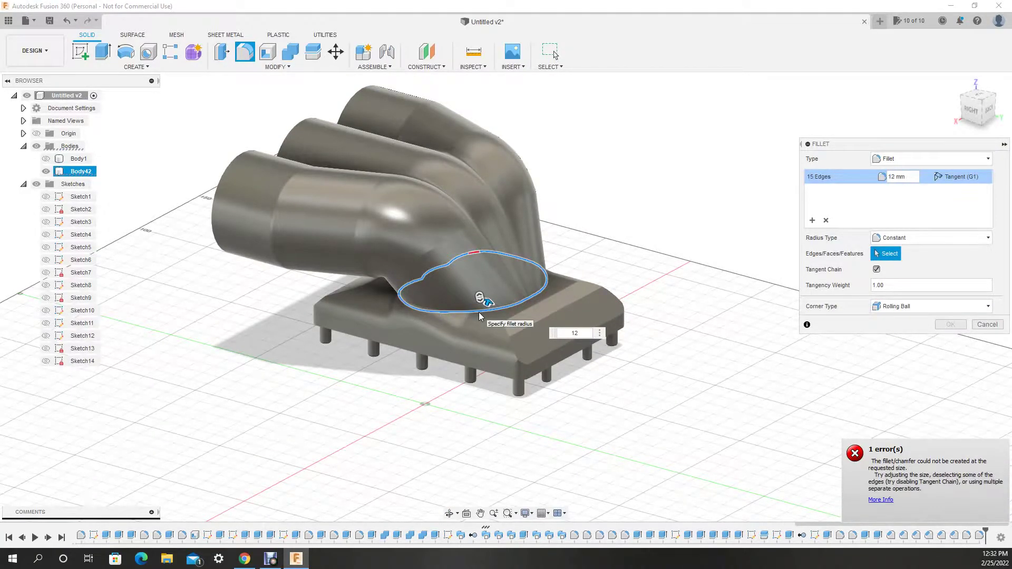
key(BackSpace)
text(5)
key(Return)
click(479, 312)
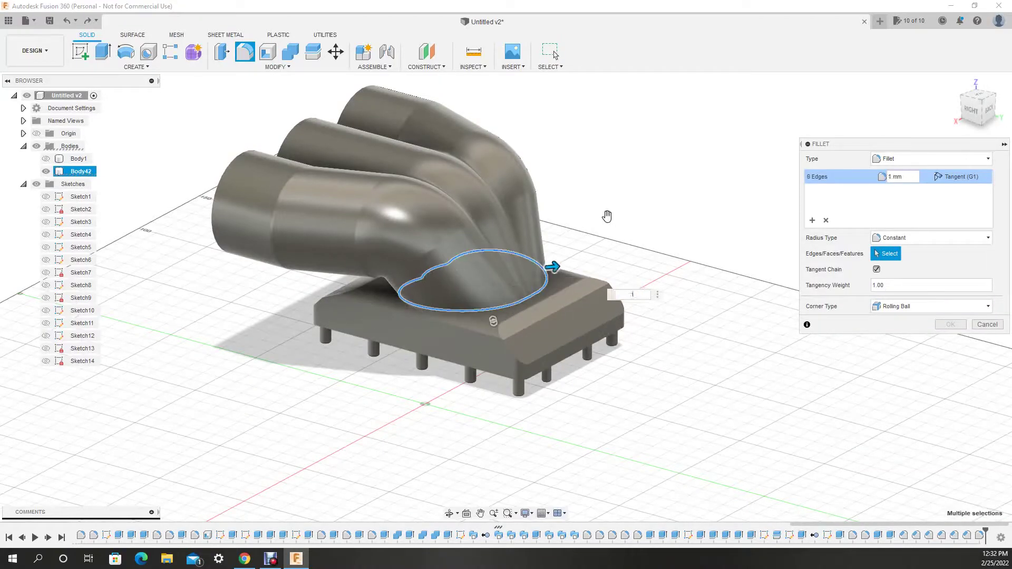
shift+middle_drag(604, 280, 486, 278)
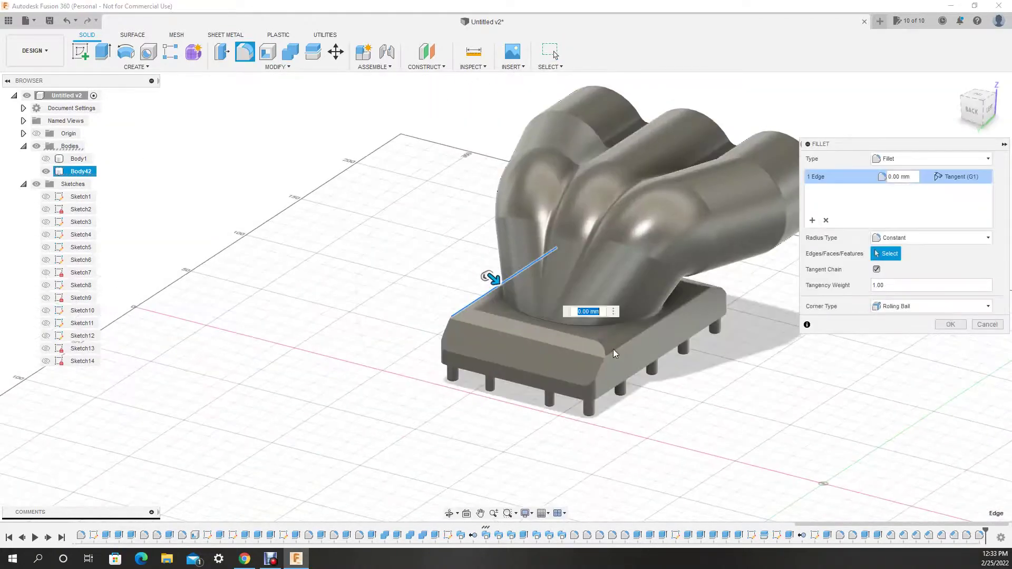
key(Return)
Try a 30 mm fillet on the base plate's front edge, then cancel it.
click(245, 51)
click(548, 339)
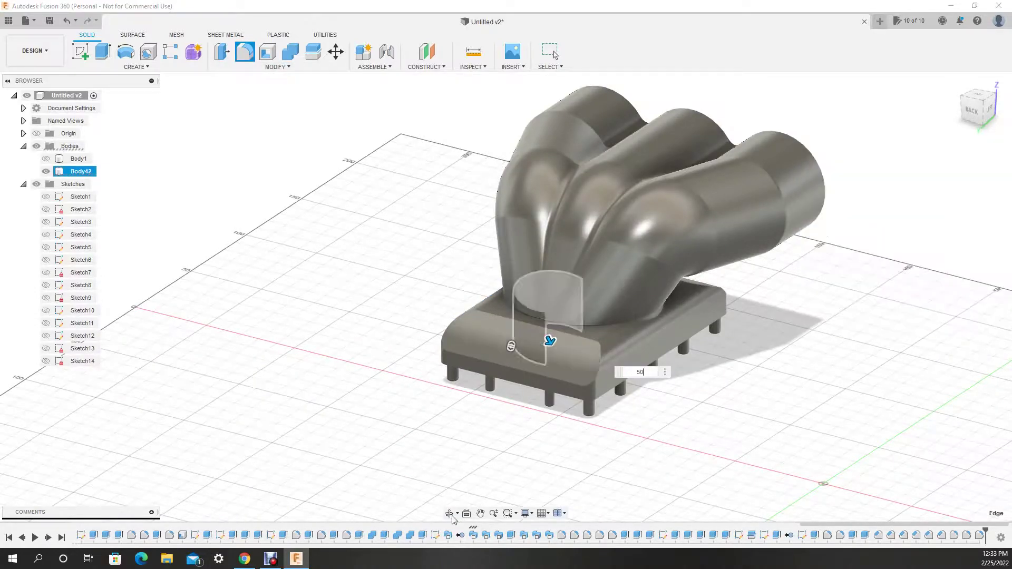
shift+middle_drag(548, 338, 349, 369)
text(30)
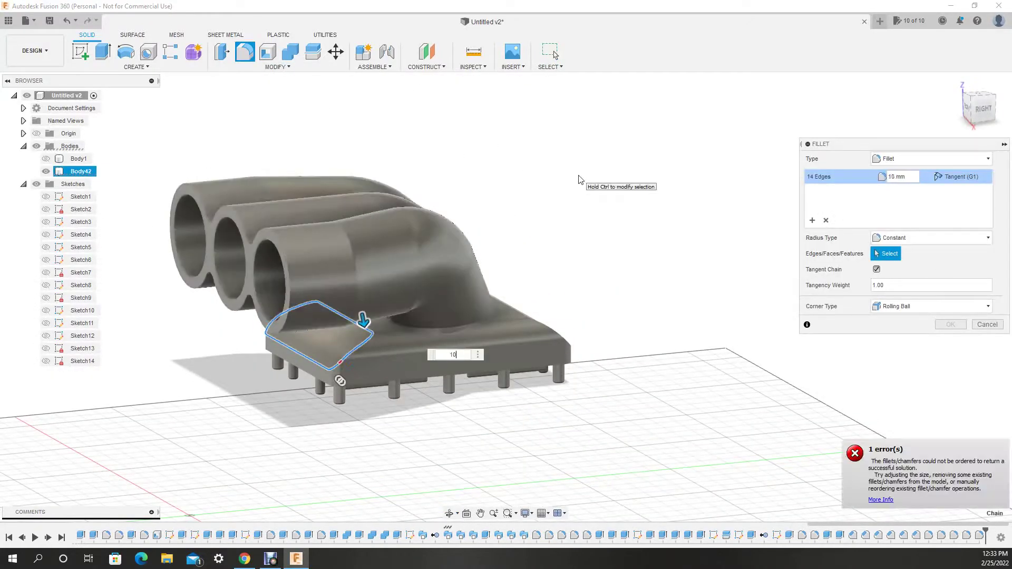
click(578, 180)
shift+middle_drag(578, 179, 506, 348)
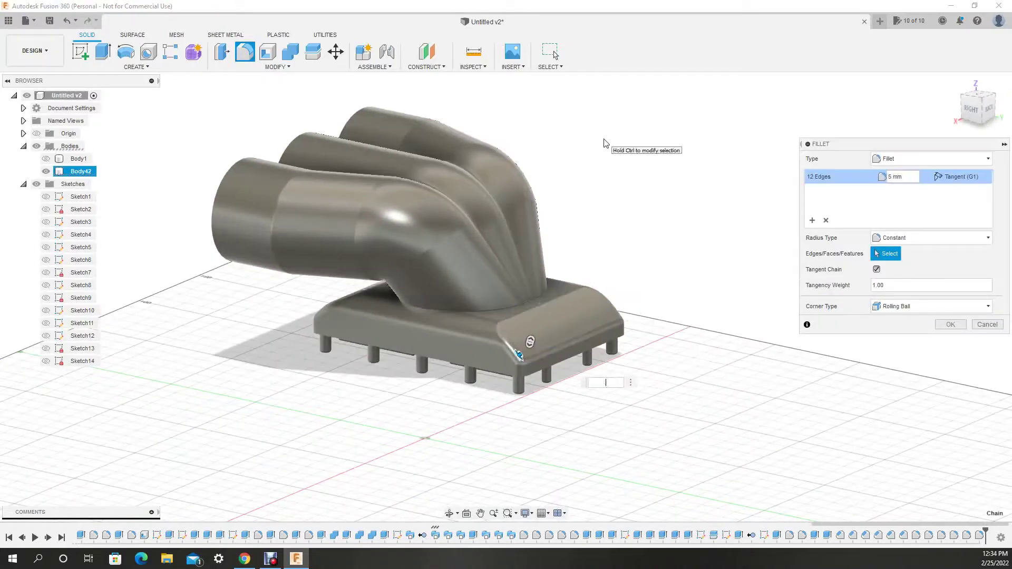
key(Return)
Select the scoop neck edge loop and toggle the supercharger body's visibility.
shift+middle_drag(605, 142, 344, 340)
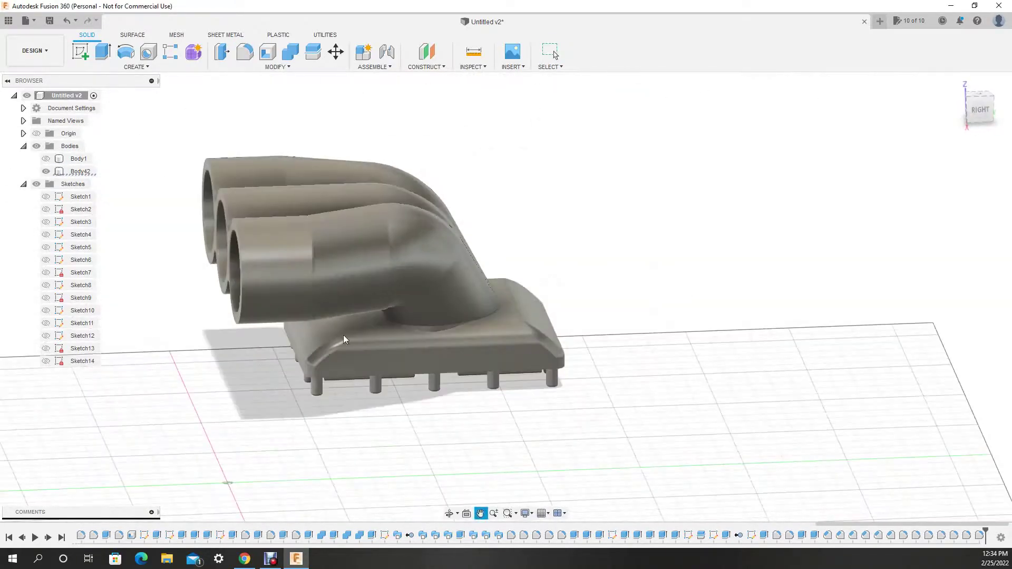
click(425, 330)
text(f2)
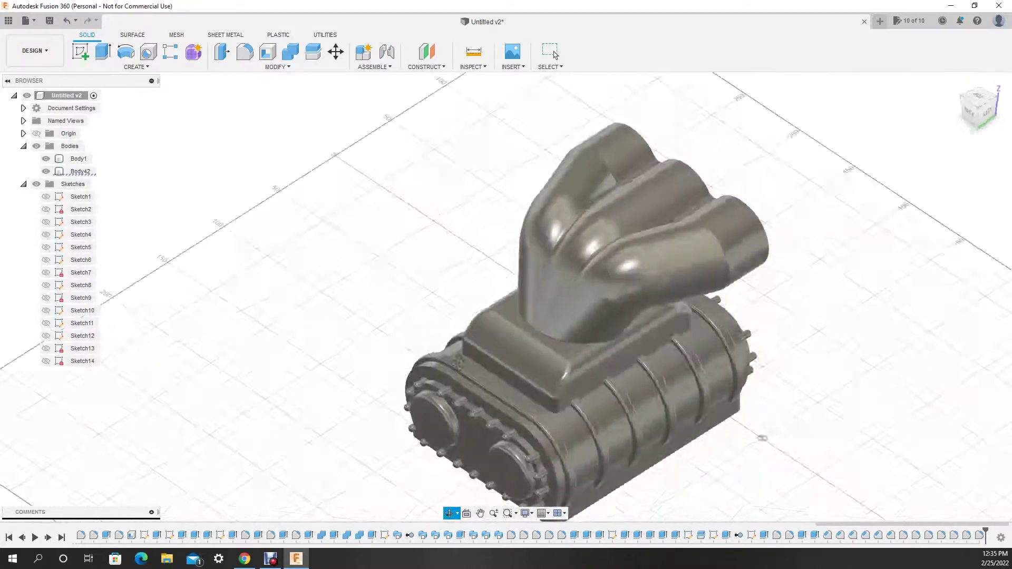
click(46, 159)
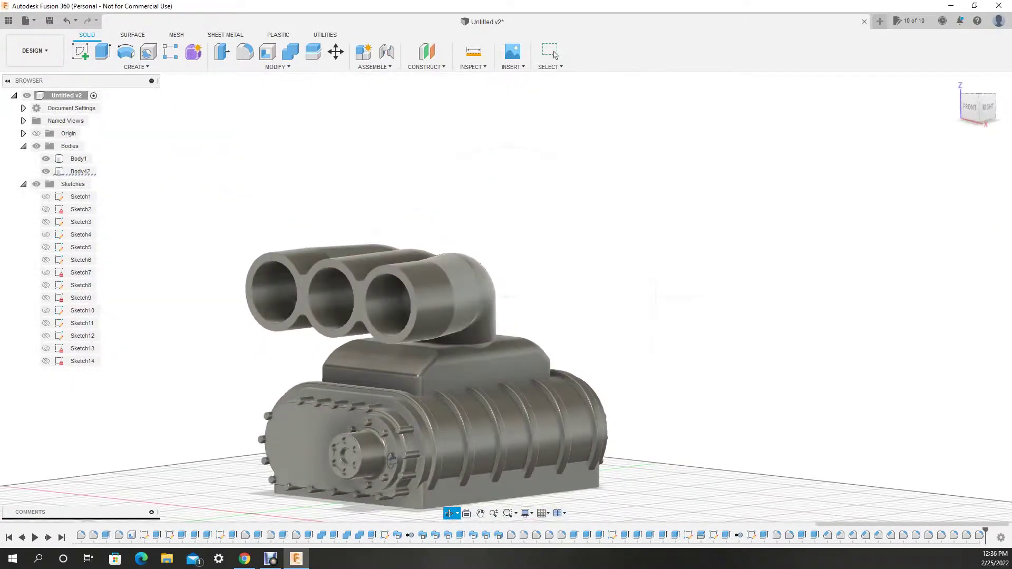
click(46, 159)
shift+middle_drag(474, 316, 381, 326)
Extrude the peg profiles under the base -30 mm through the plate.
key(e)
click(381, 327)
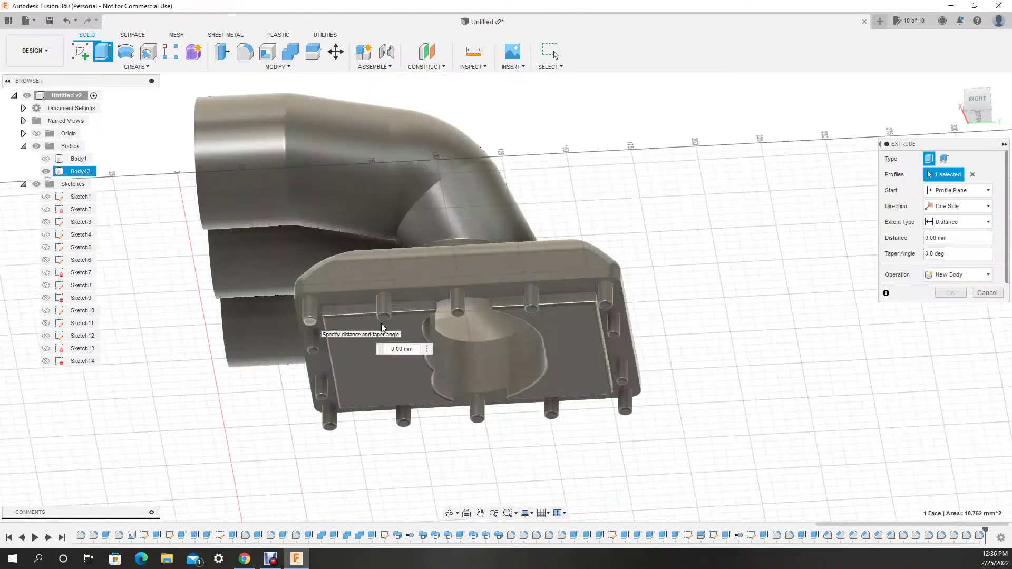
click(604, 311)
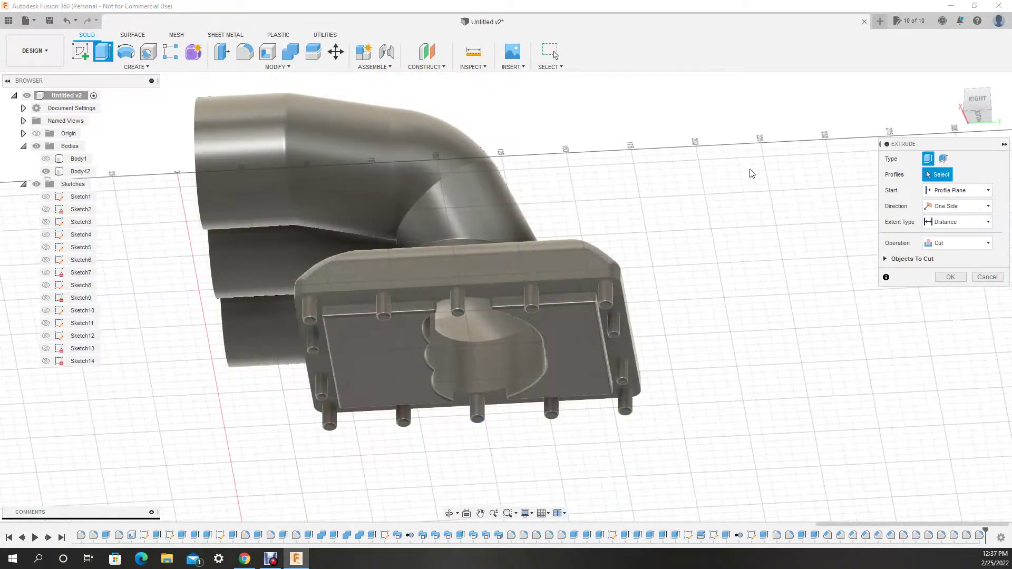
scroll(604, 311, up, 3)
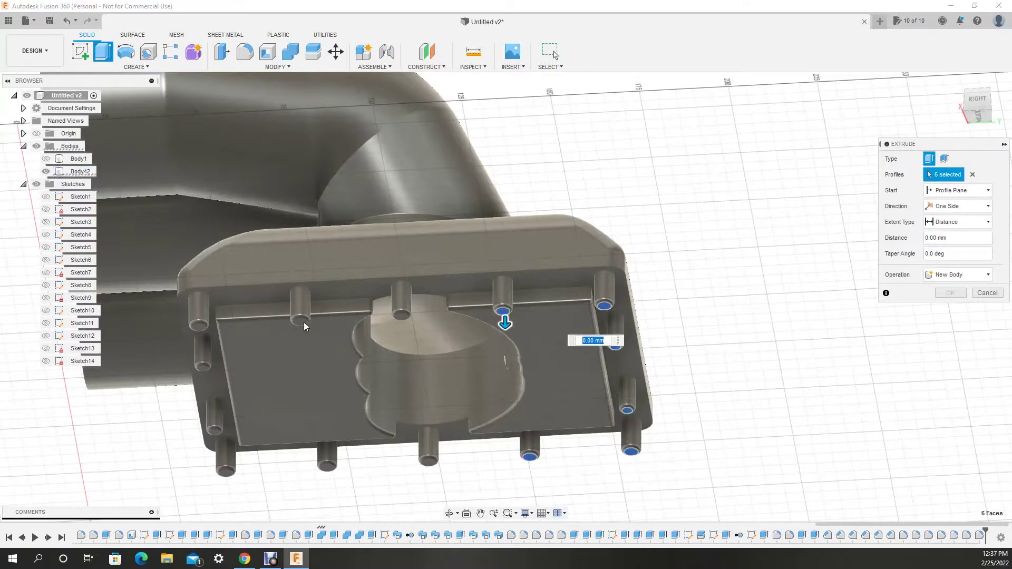
click(449, 513)
drag(451, 506, 385, 314)
text(-30)
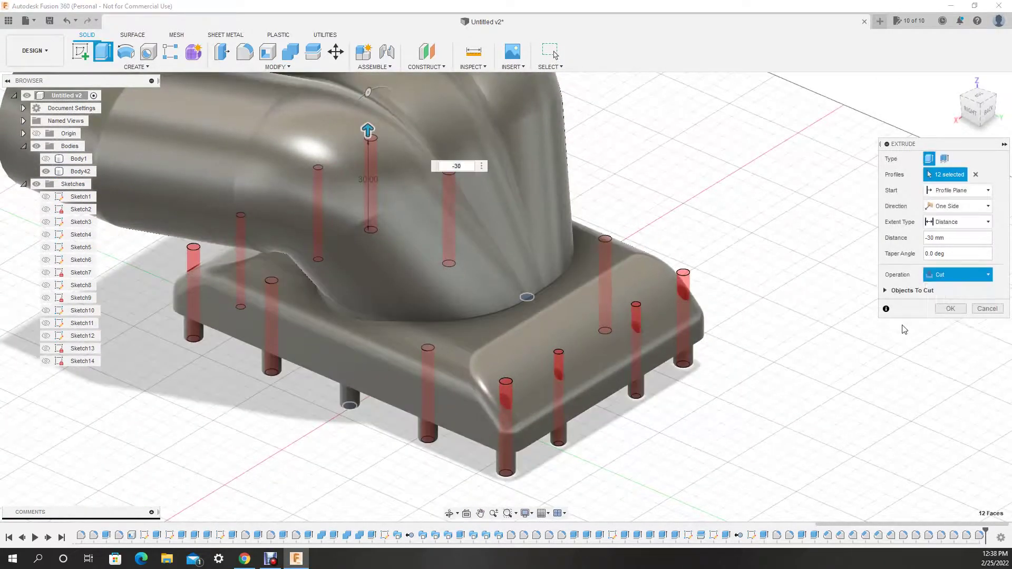
key(Return)
Extrude the remaining four peg profiles -35 mm.
shift+middle_drag(460, 404, 105, 54)
click(105, 54)
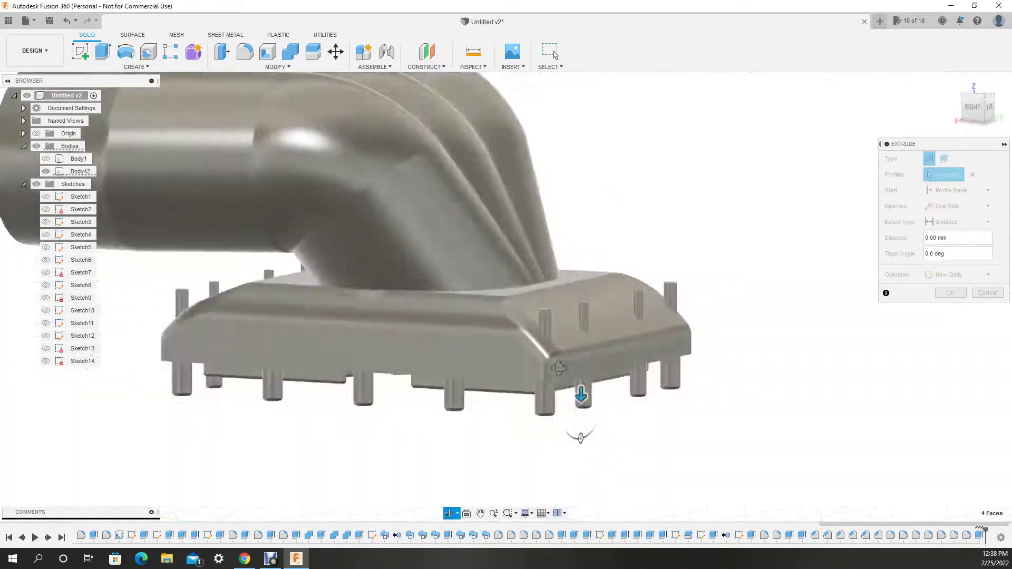
shift+middle_drag(542, 301, 580, 371)
text(-35)
click(951, 308)
Start another extrusion of the front peg profiles, then cancel it.
key(e)
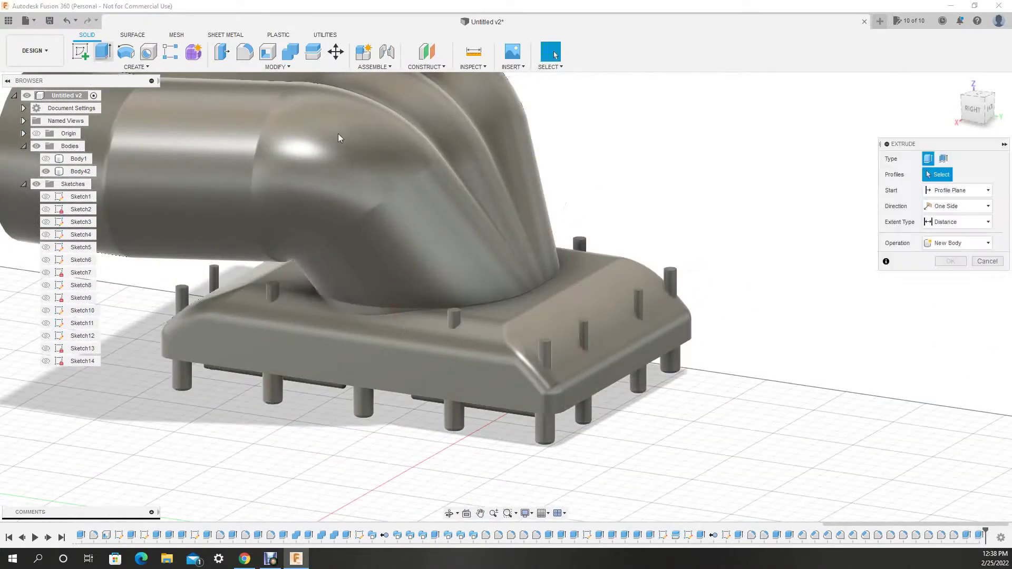
click(545, 343)
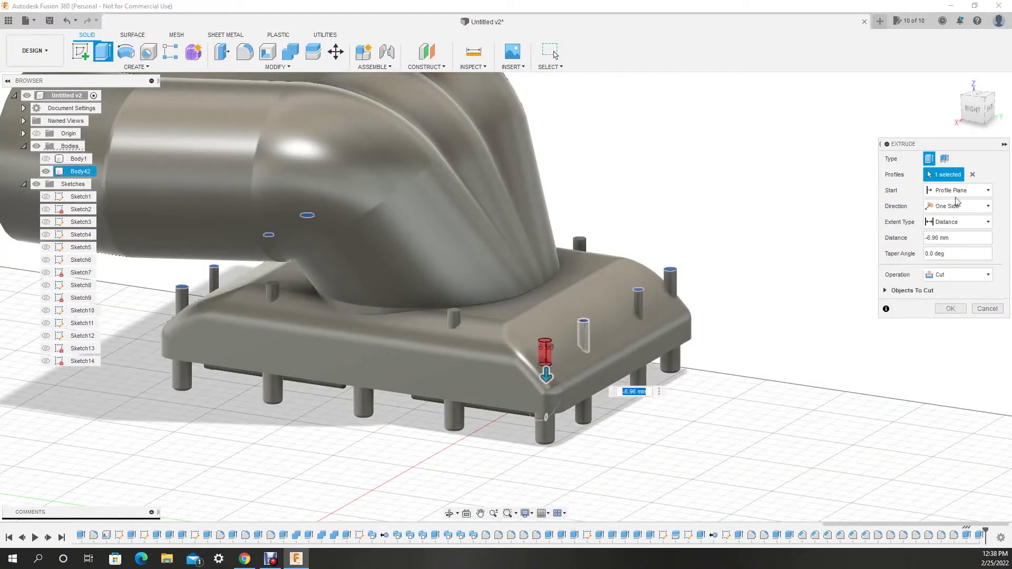
click(214, 271)
shift+middle_drag(214, 271, 237, 323)
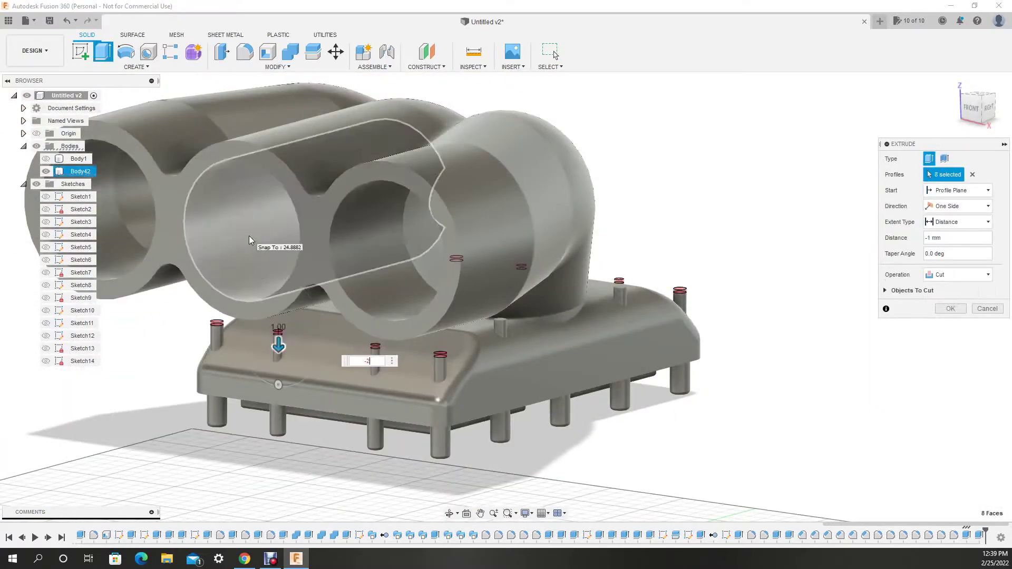
key(Escape)
Select the peg-top, slot and intake-neck edges for a fillet.
key(f)
click(217, 328)
click(278, 337)
click(375, 350)
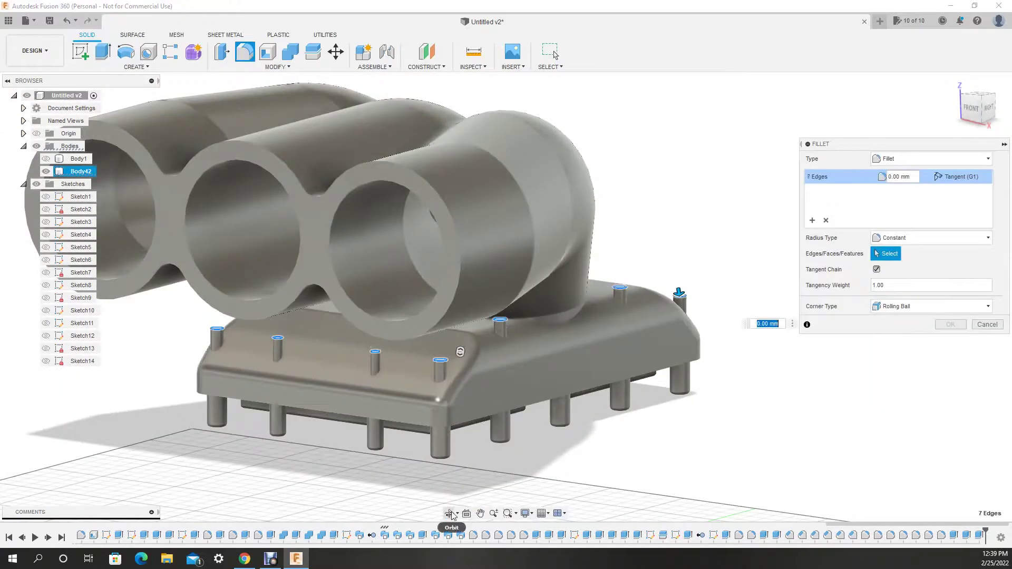
shift+middle_drag(452, 514, 643, 300)
click(593, 316)
shift+middle_drag(401, 338, 381, 326)
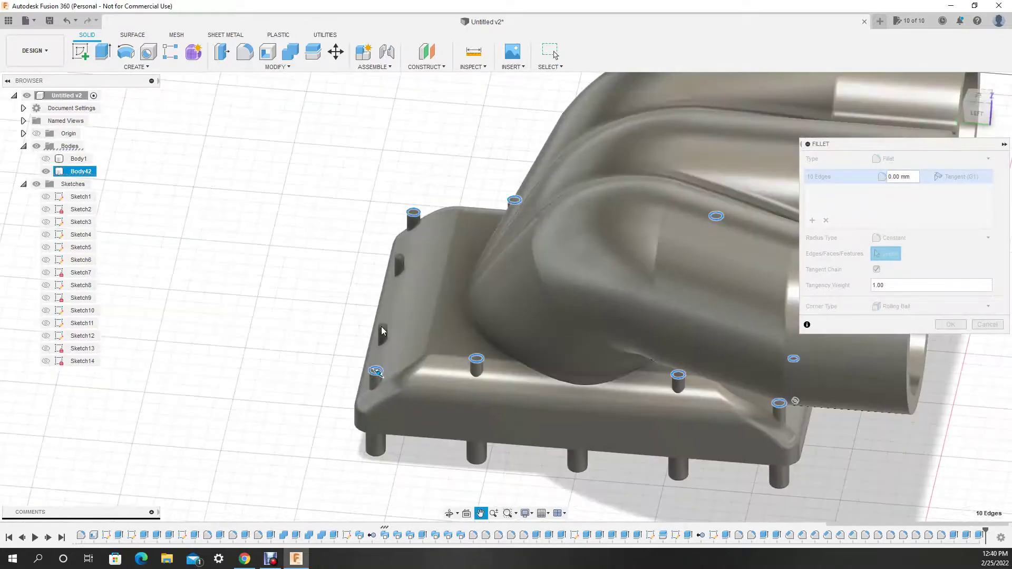
click(382, 330)
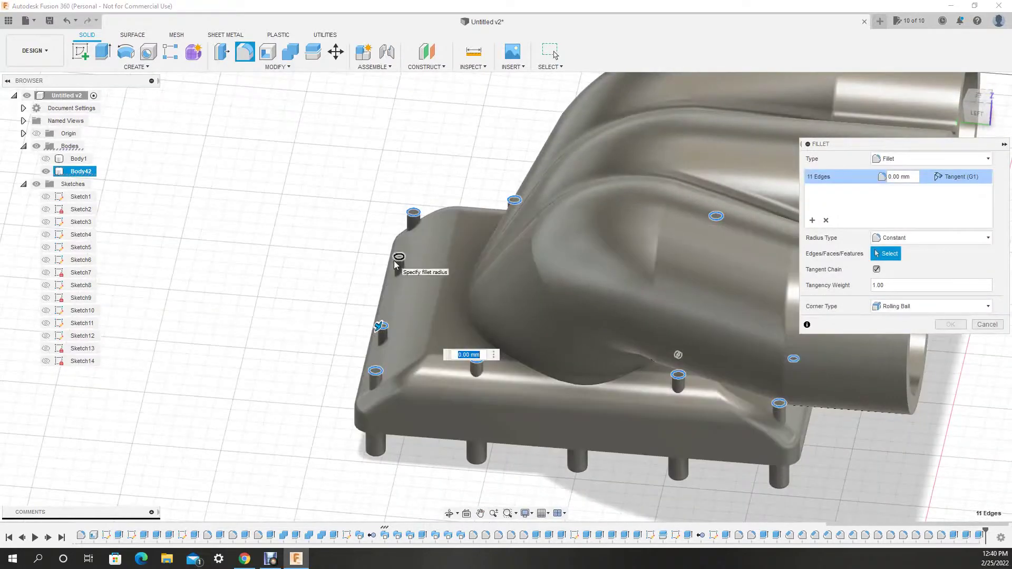
click(543, 375)
Extrude Sketch15's three circles -5 mm as new disc bodies and fillet their rims 2 mm.
key(Escape)
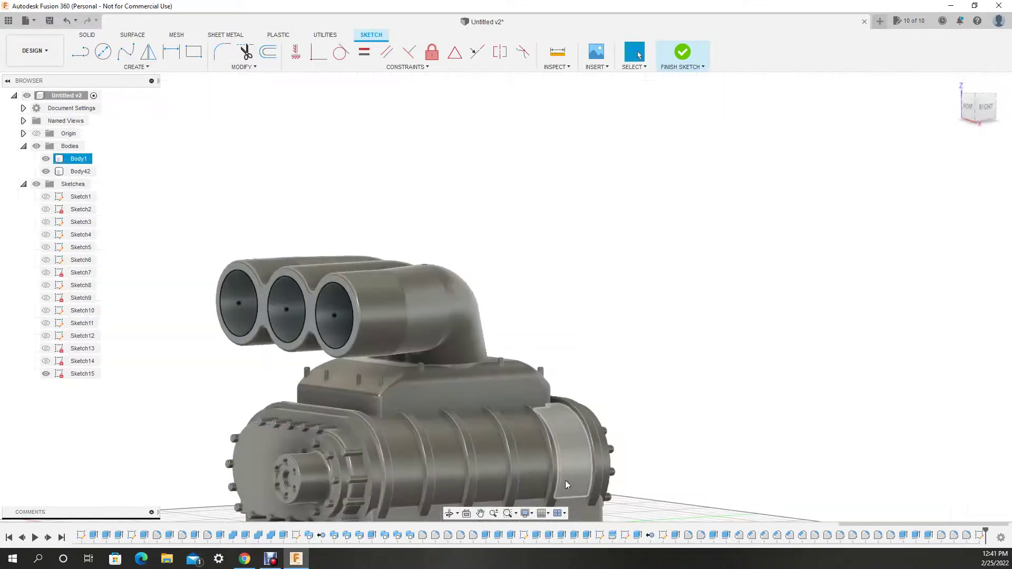
click(103, 52)
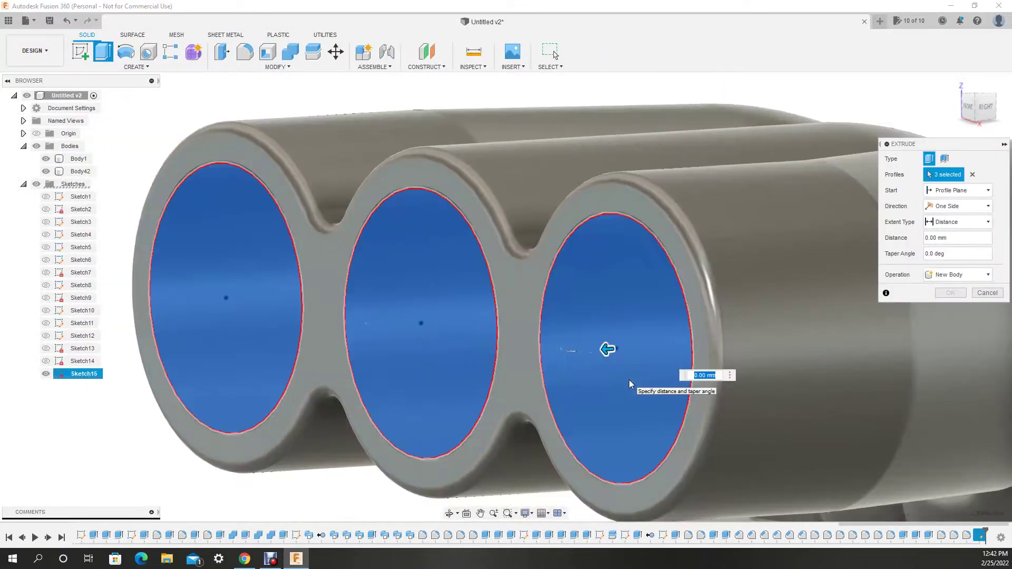
text(-2-5)
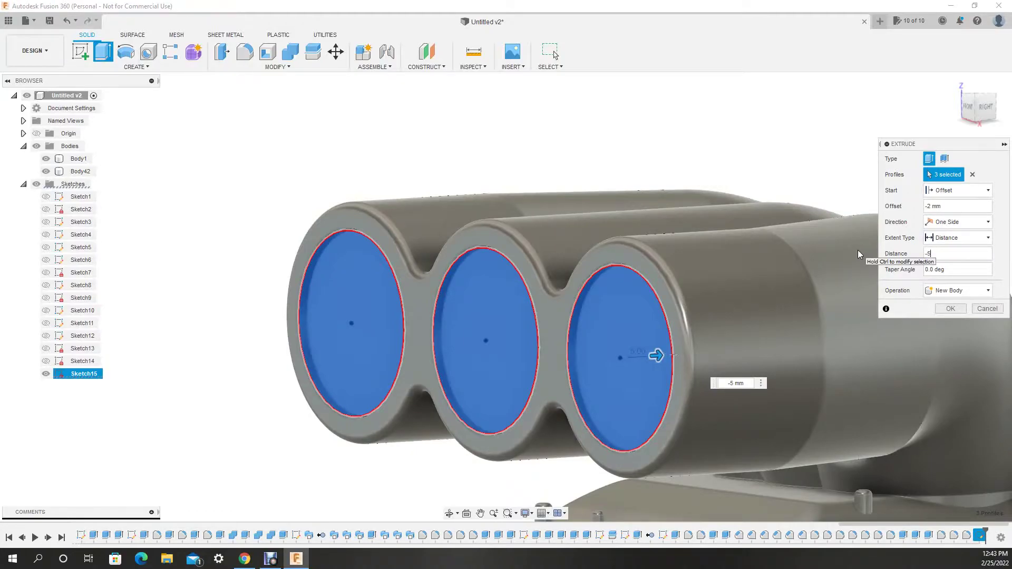
click(943, 309)
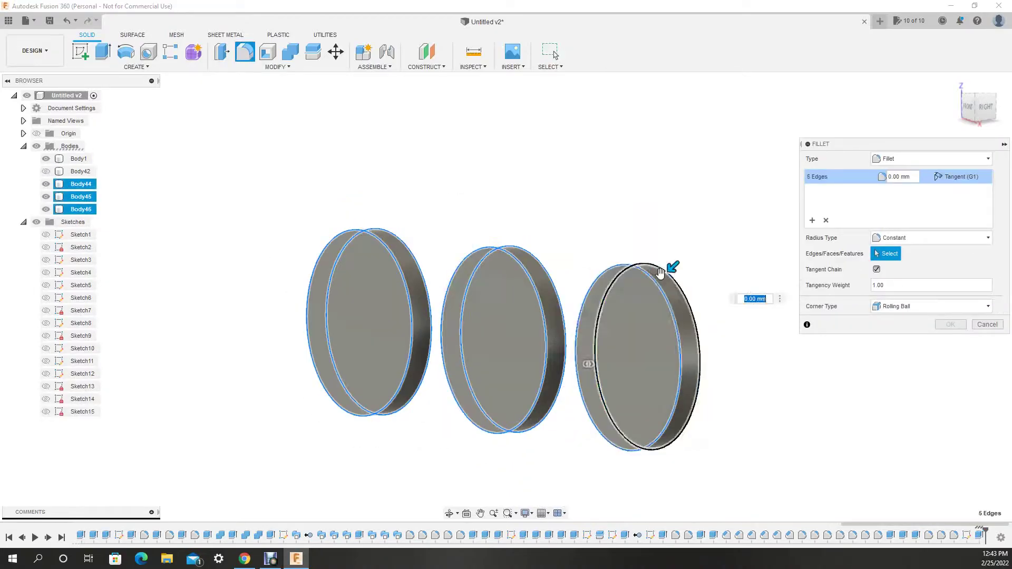
text(2)
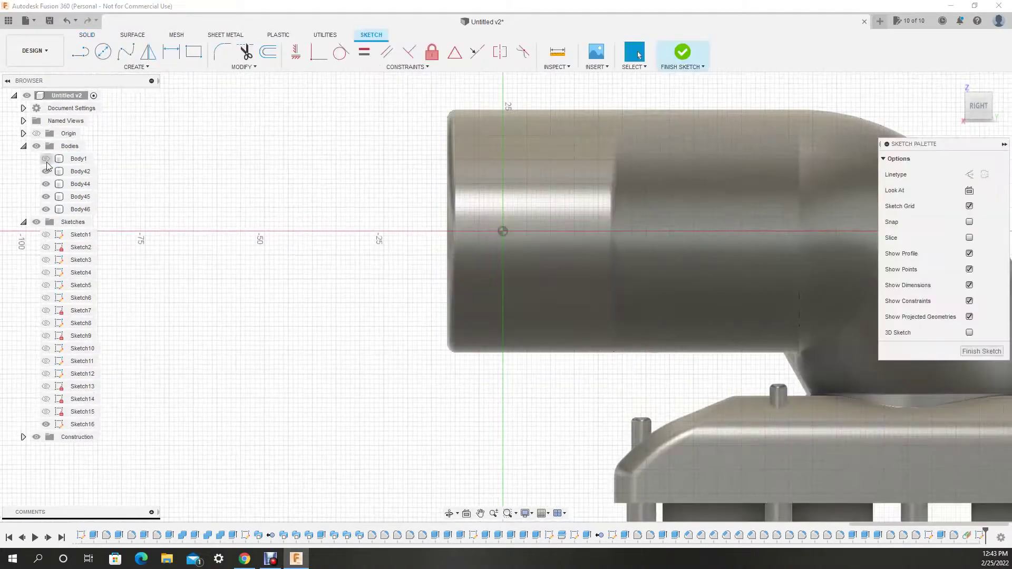
Hide the intake body and sketch a 7 mm shaft circle.
click(46, 170)
key(c)
click(468, 231)
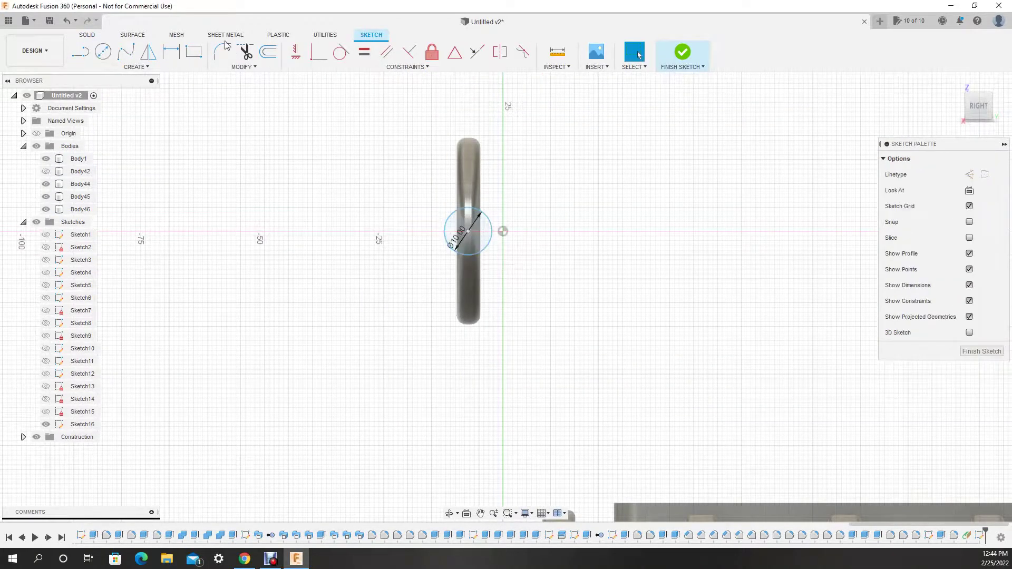
text(1)
key(Return)
key(o)
text(-0.2)
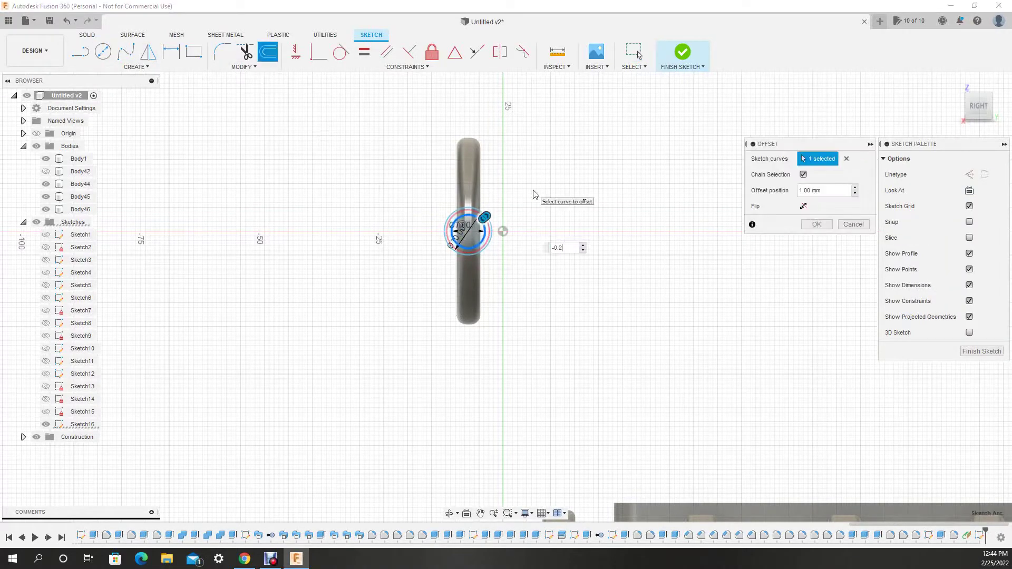
key(Escape)
key(e)
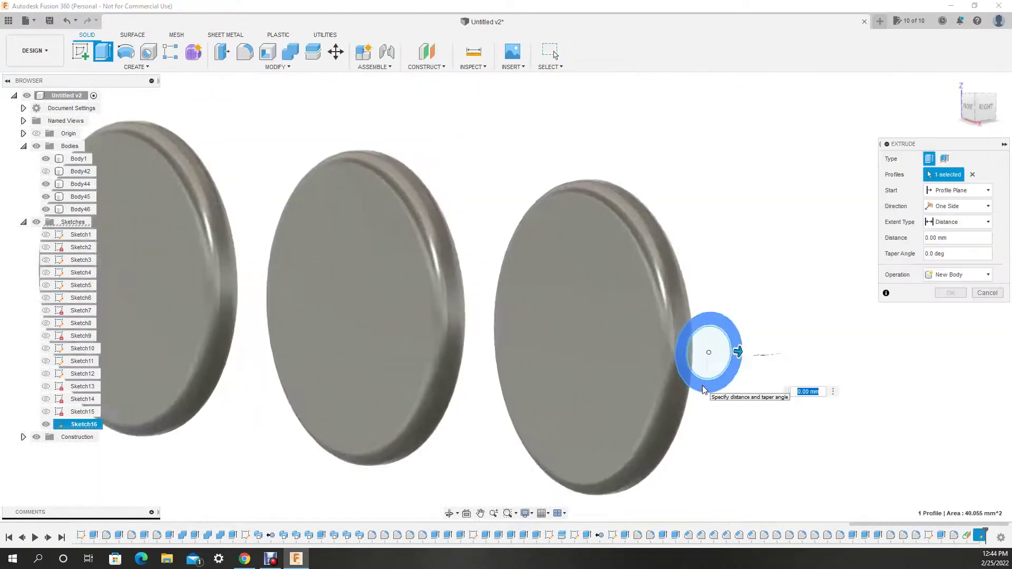
Extrude the 7 mm shaft circle -100 mm through the three discs.
scroll(702, 385, up, 3)
scroll(719, 347, down, 3)
text(-100)
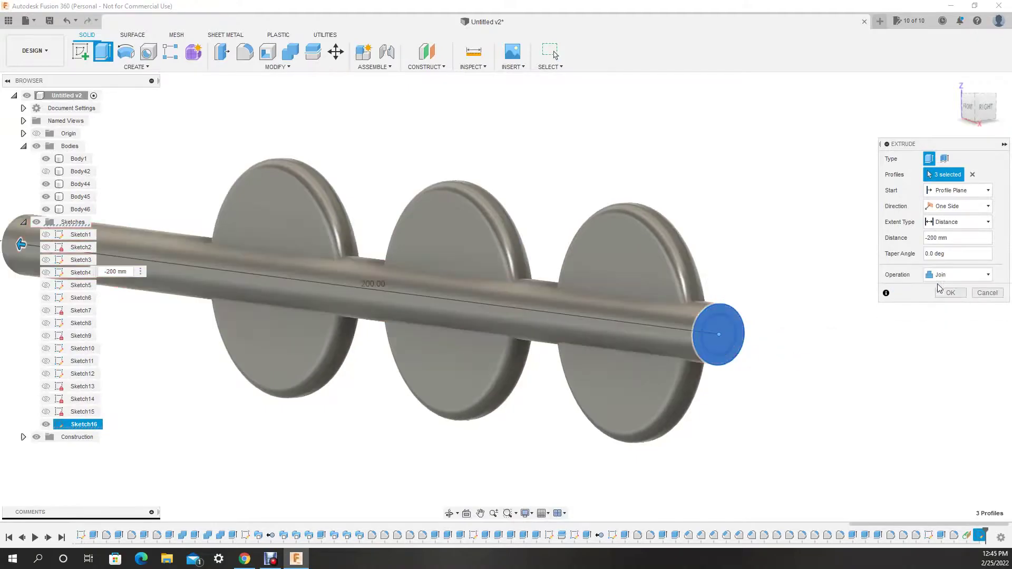
key(Return)
Cancel a stray shaft-end extrusion and confirm the operation creating the new bodies.
scroll(675, 303, up, 5)
click(675, 304)
key(e)
scroll(675, 304, down, 5)
key(Escape)
scroll(631, 311, up, 5)
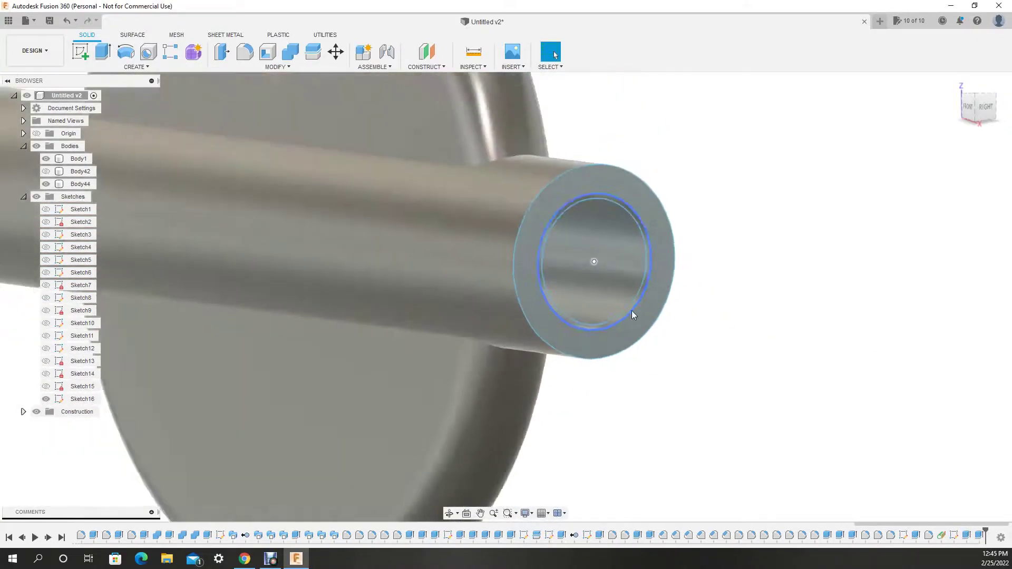
scroll(631, 311, down, 5)
double_click(983, 537)
key(Return)
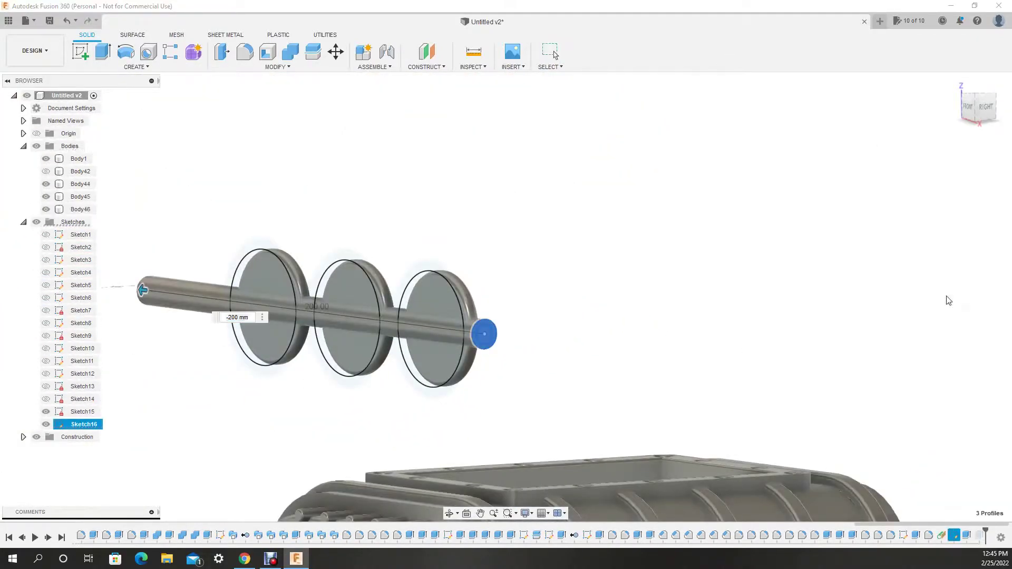
Extrude the disc outline profiles 40 mm to split the shaft at each disc.
click(46, 222)
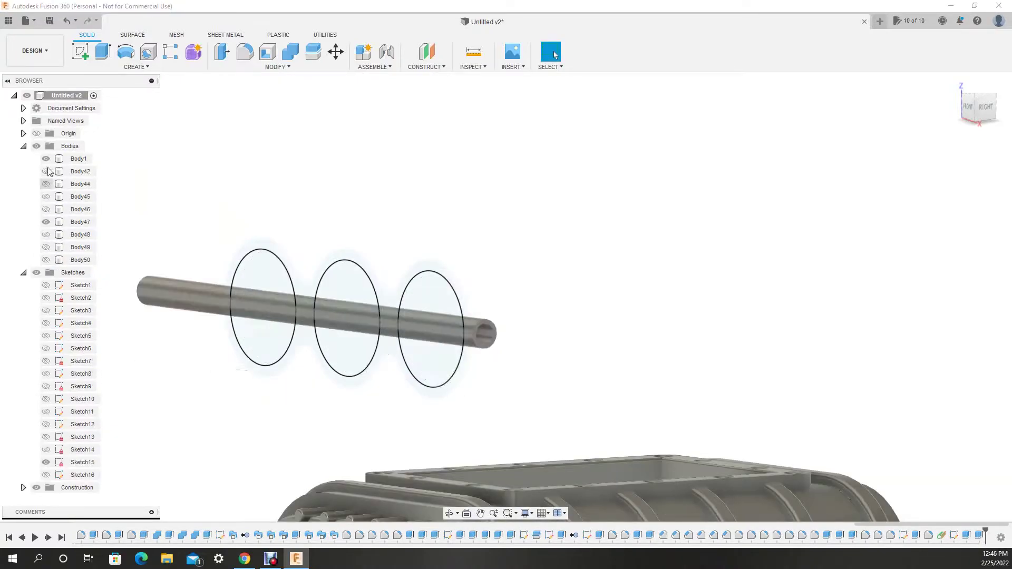
key(e)
click(302, 290)
scroll(270, 381, up, 5)
scroll(429, 362, down, 10)
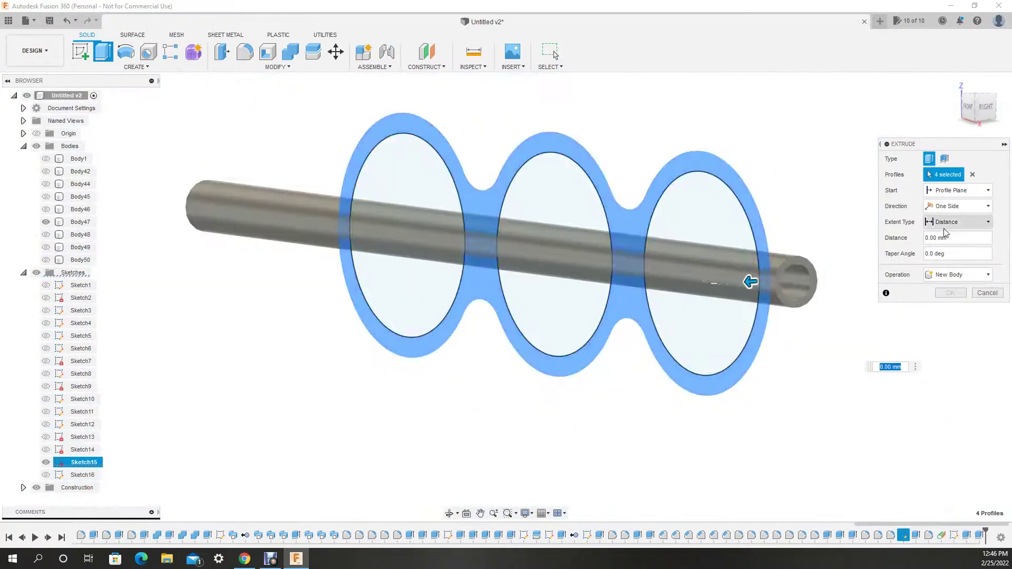
double_click(947, 242)
text(40)
key(Return)
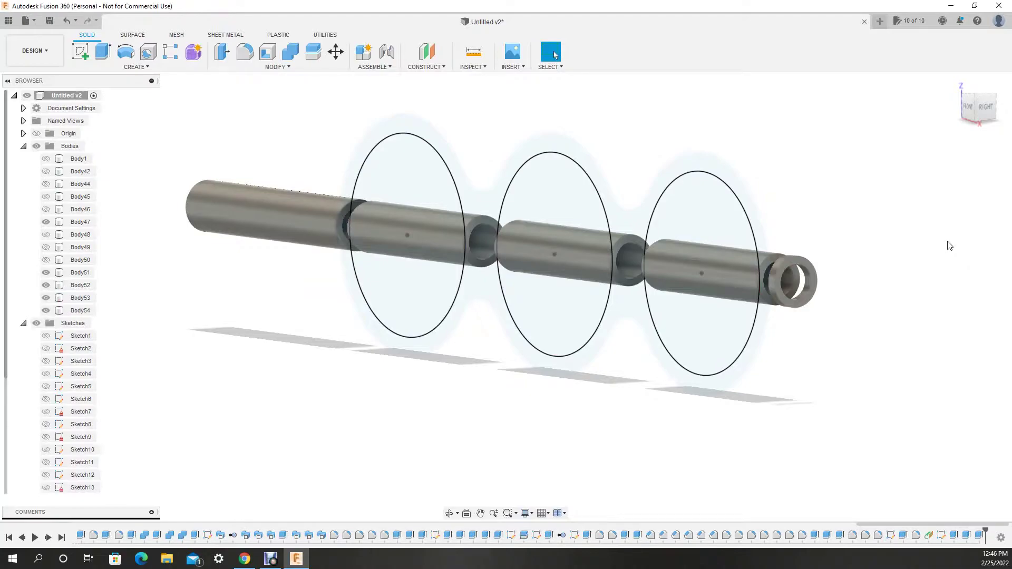
Delete the leftover left shaft piece, hide the housing, and fillet the rod-end edges.
right_click(80, 310)
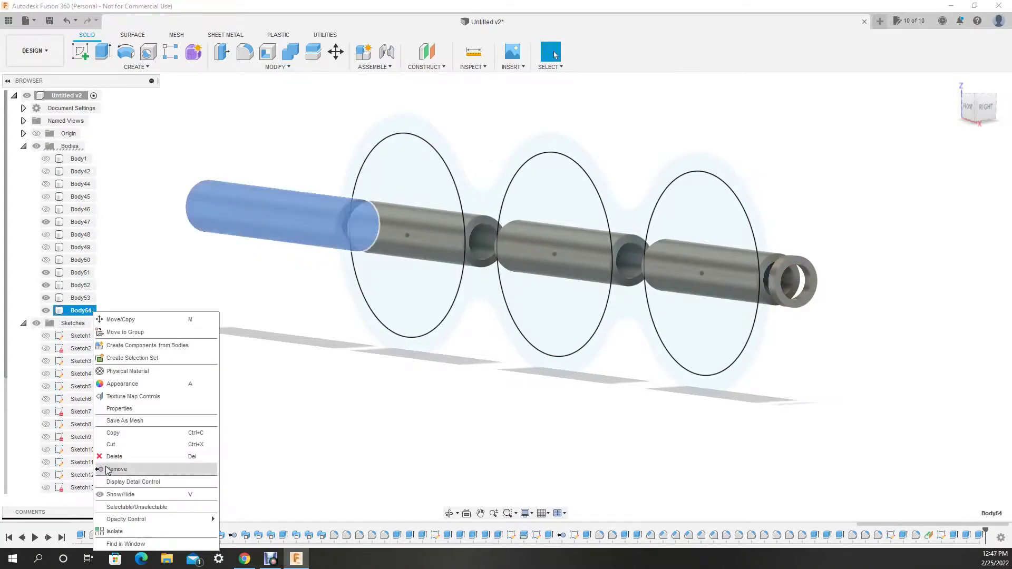
click(226, 463)
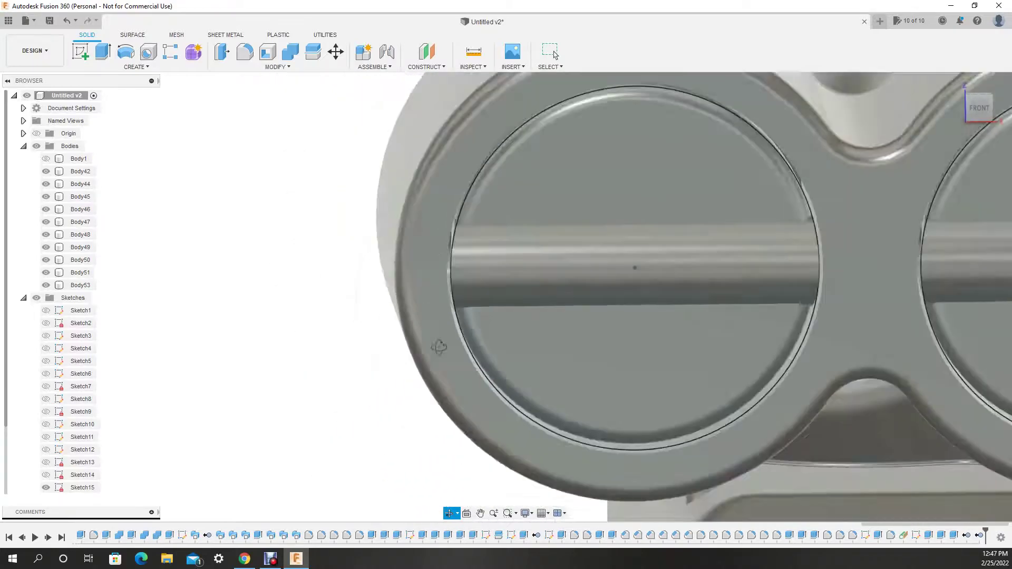
click(46, 171)
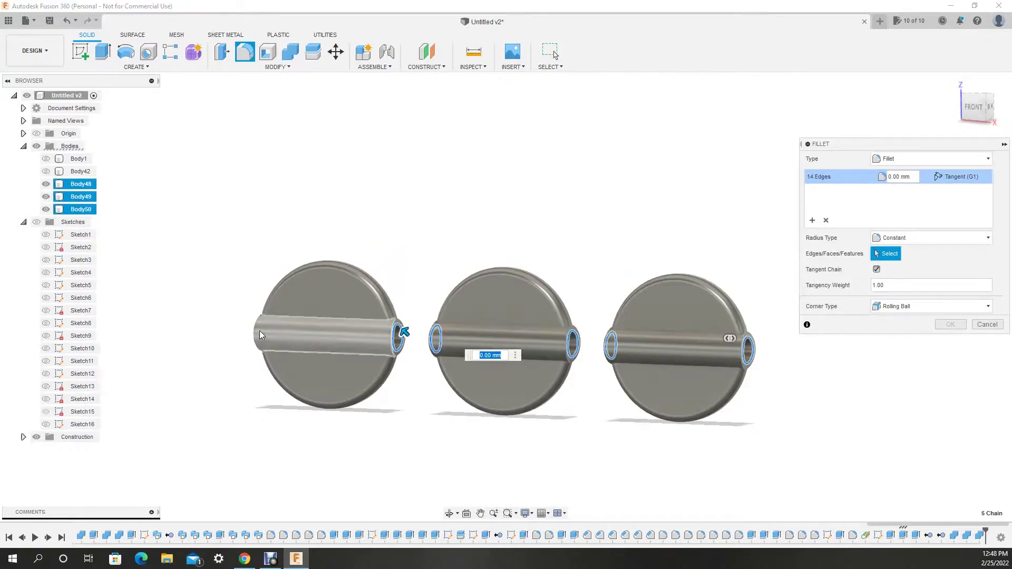
key(Escape)
click(263, 329)
key(f)
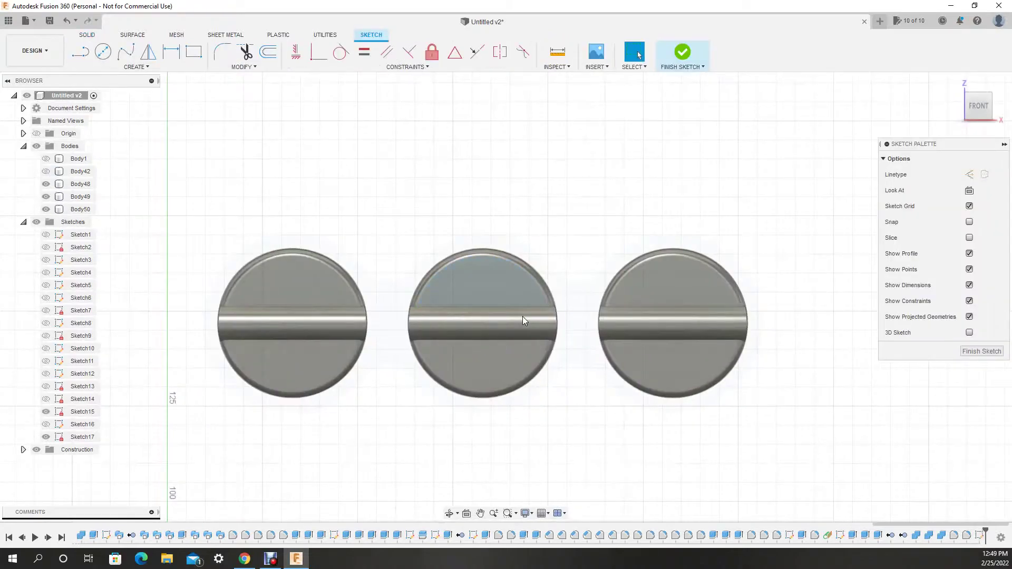
Sketch a small circle at the middle disc centre and rectangular-pattern it into a row.
key(c)
click(482, 322)
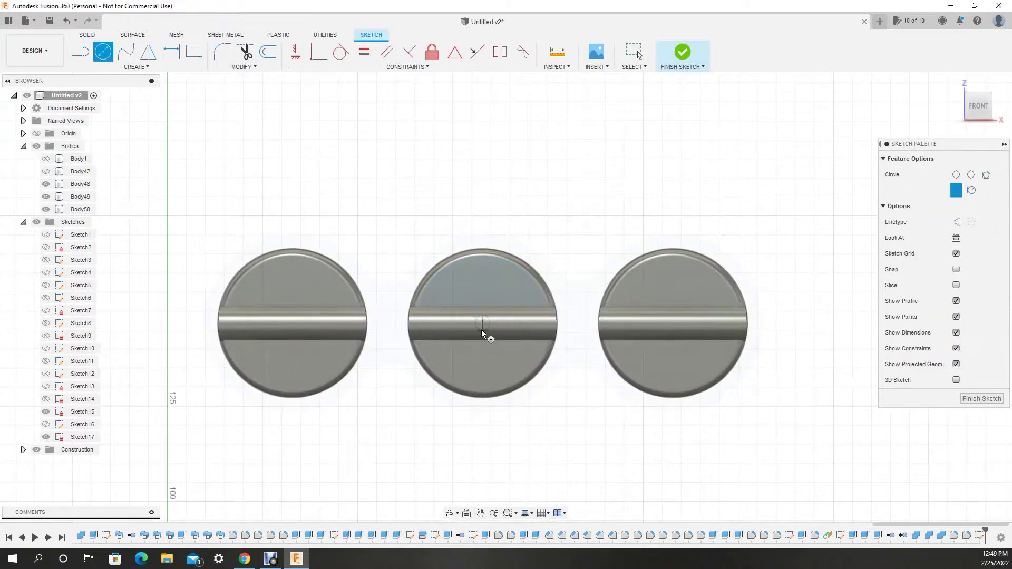
click(139, 67)
click(211, 234)
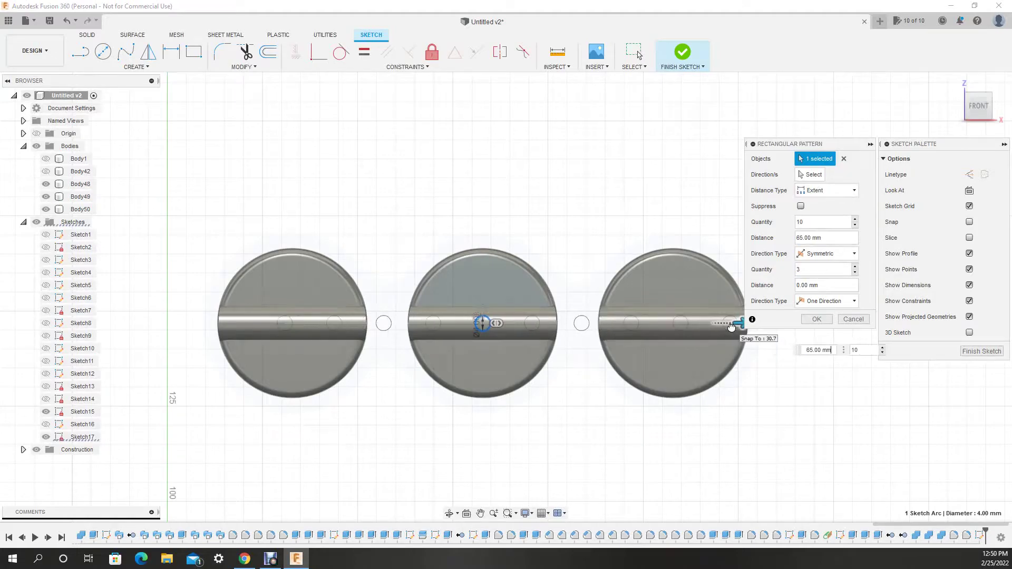
scroll(783, 345, down, 1)
key(Return)
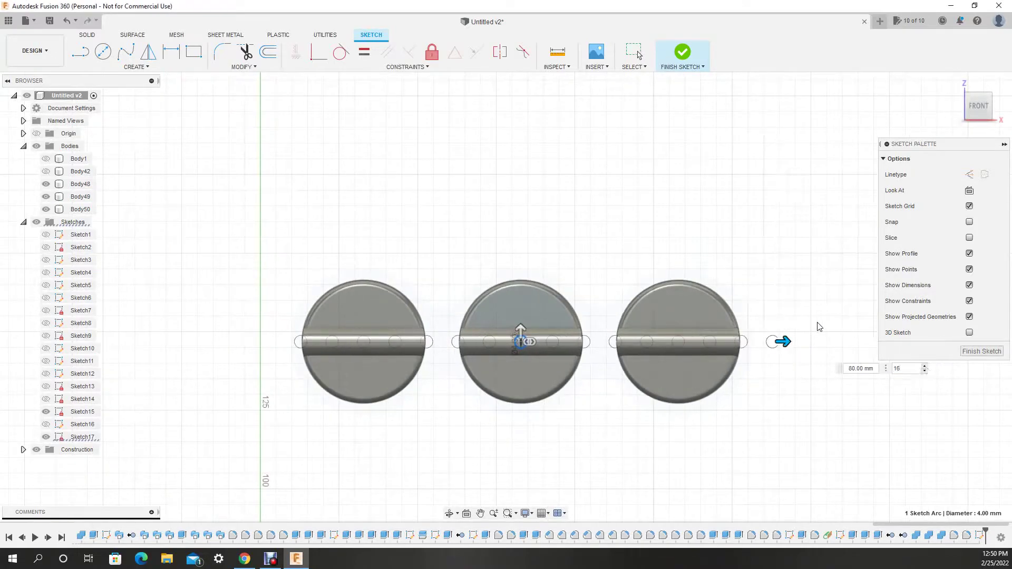
click(981, 351)
Cut the small circle profiles 2 mm into the discs.
key(e)
click(332, 342)
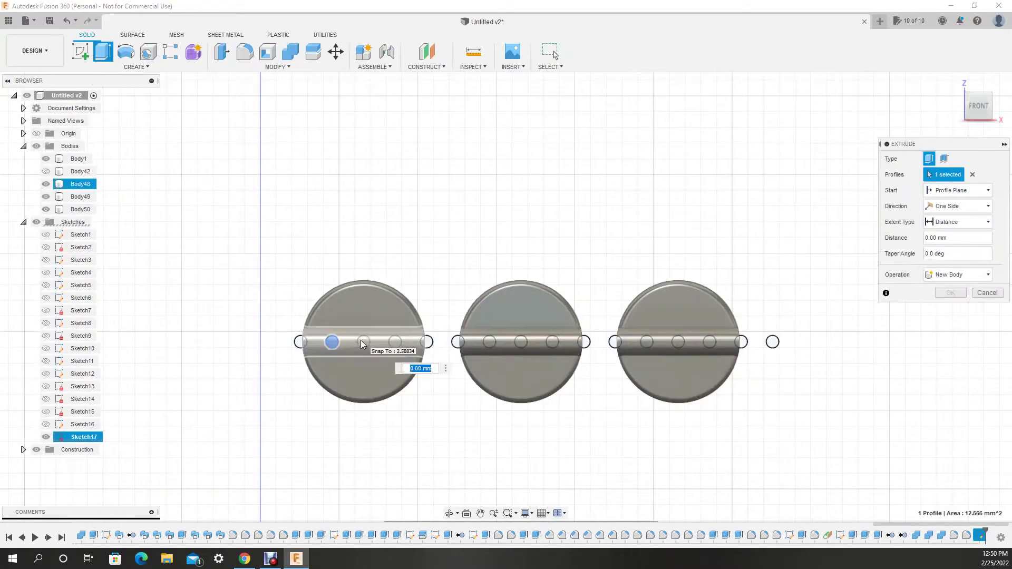
click(364, 341)
click(38, 147)
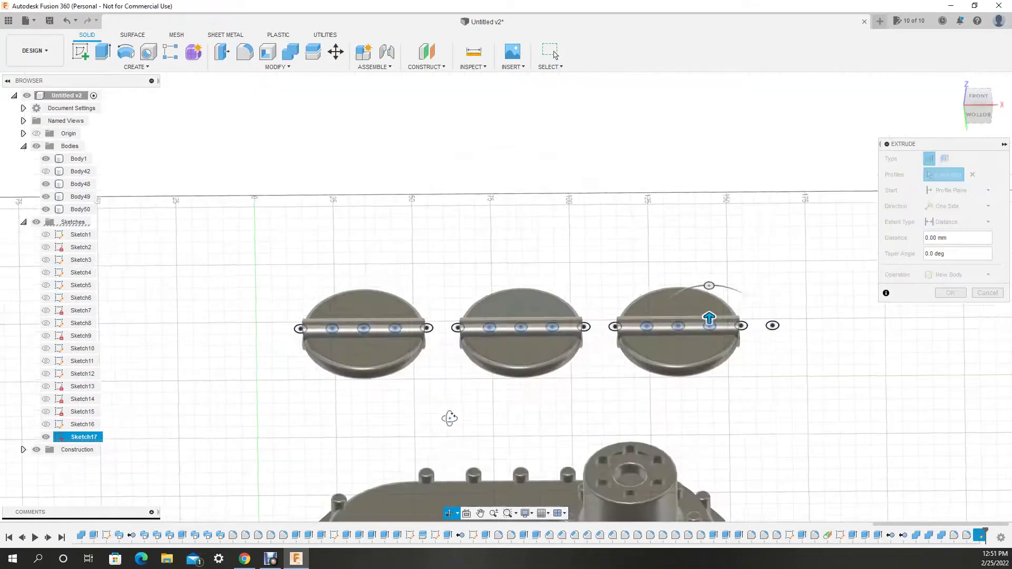
text(2)
key(Return)
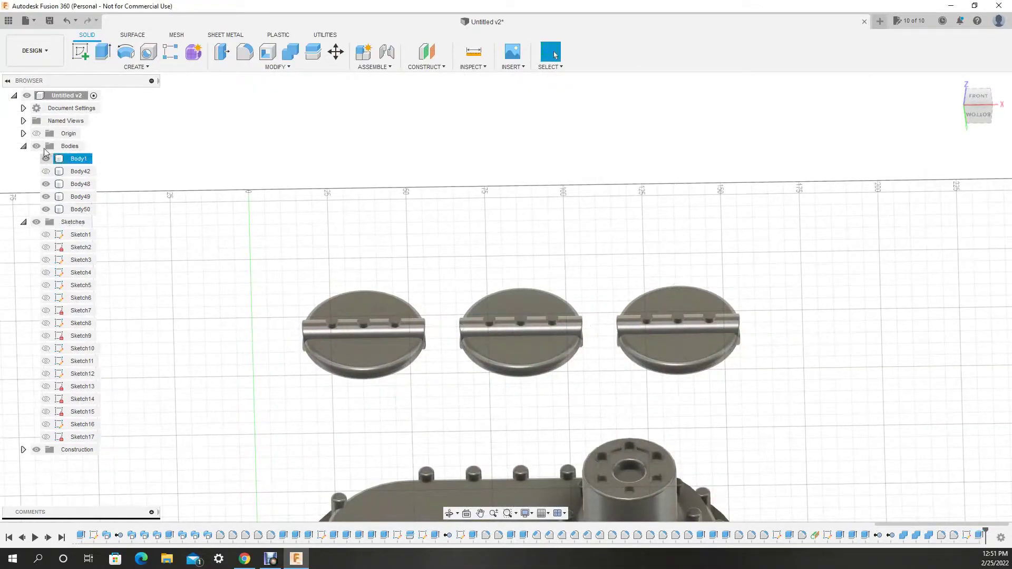
Cut the shaft hole through the walls of all three intake pipes.
key(f)
click(331, 320)
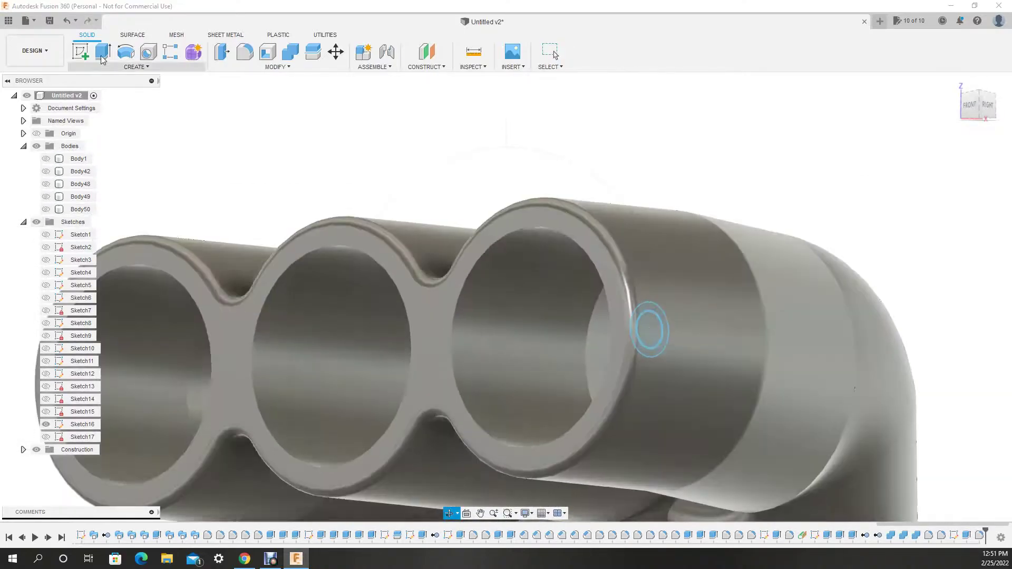
click(102, 55)
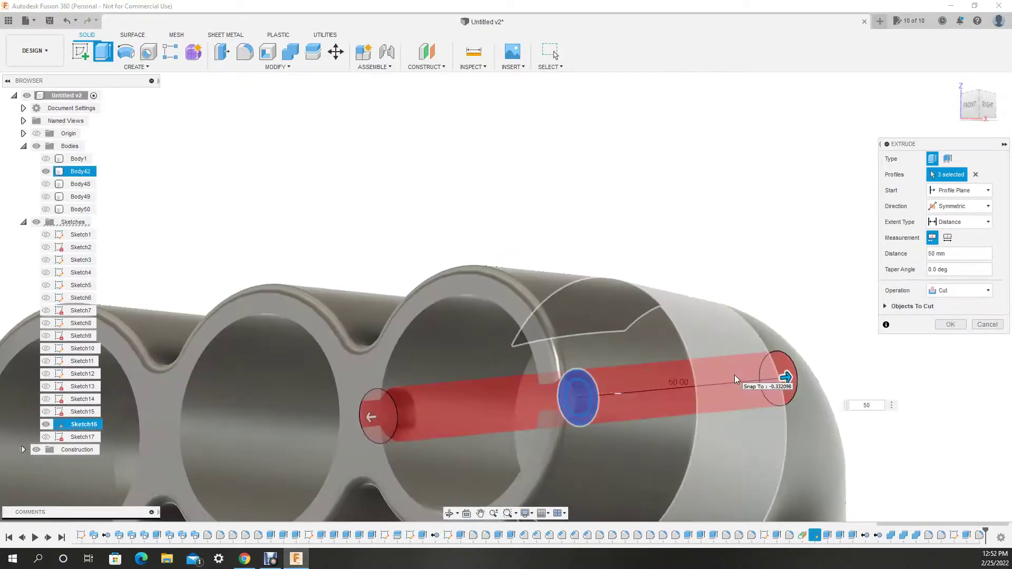
drag(734, 375, 967, 349)
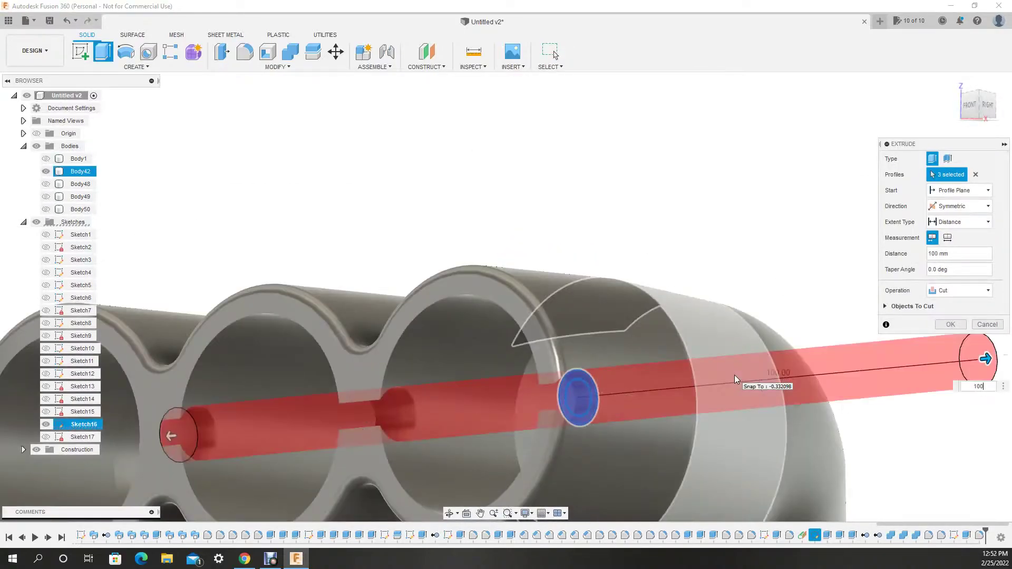
key(Return)
Try extruding the shaft circle as a rod through the pipes, then cancel it.
click(102, 52)
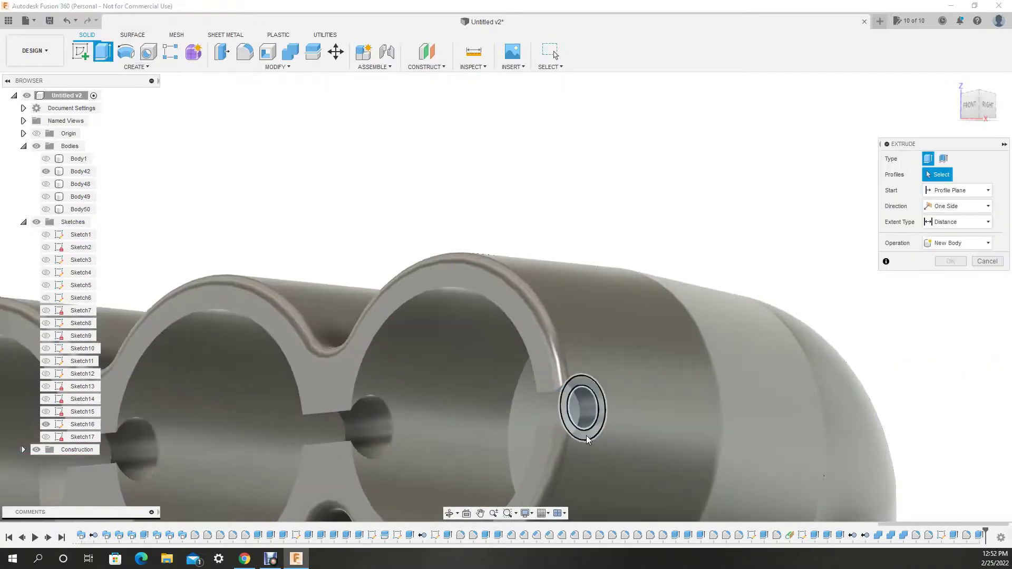
drag(168, 451, 201, 432)
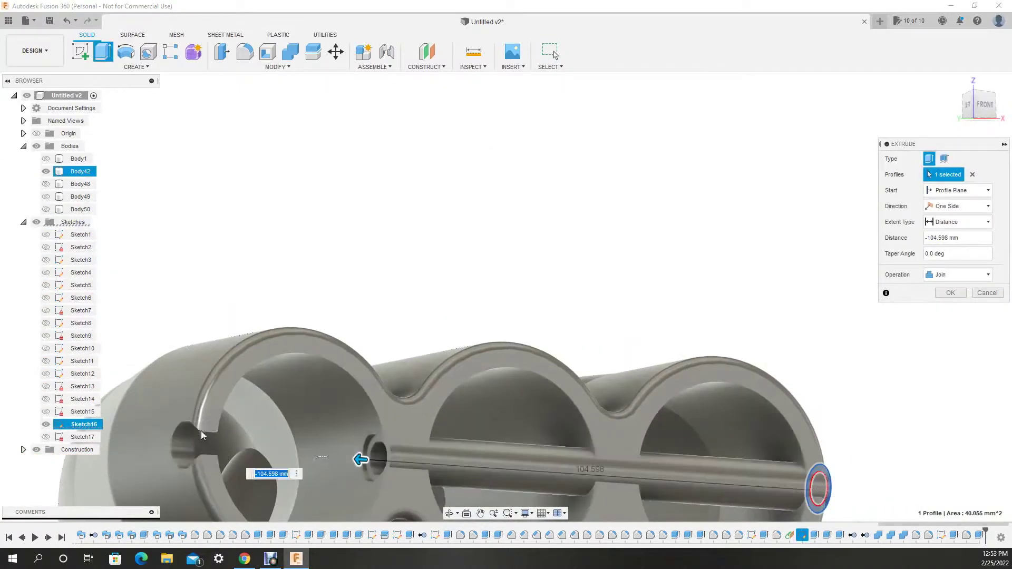
middle_drag(507, 431, 507, 336)
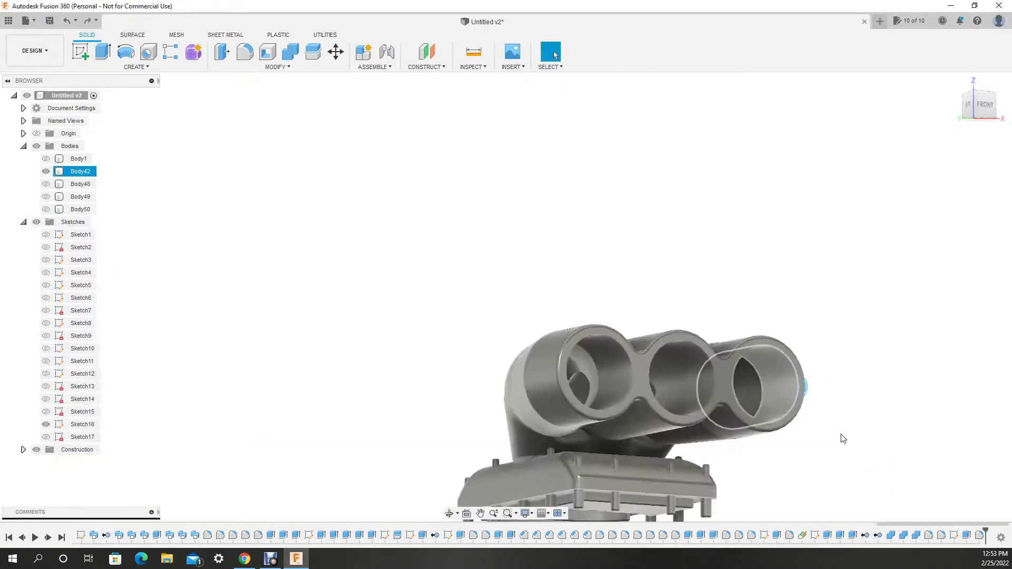
shift+middle_drag(913, 468, 552, 327)
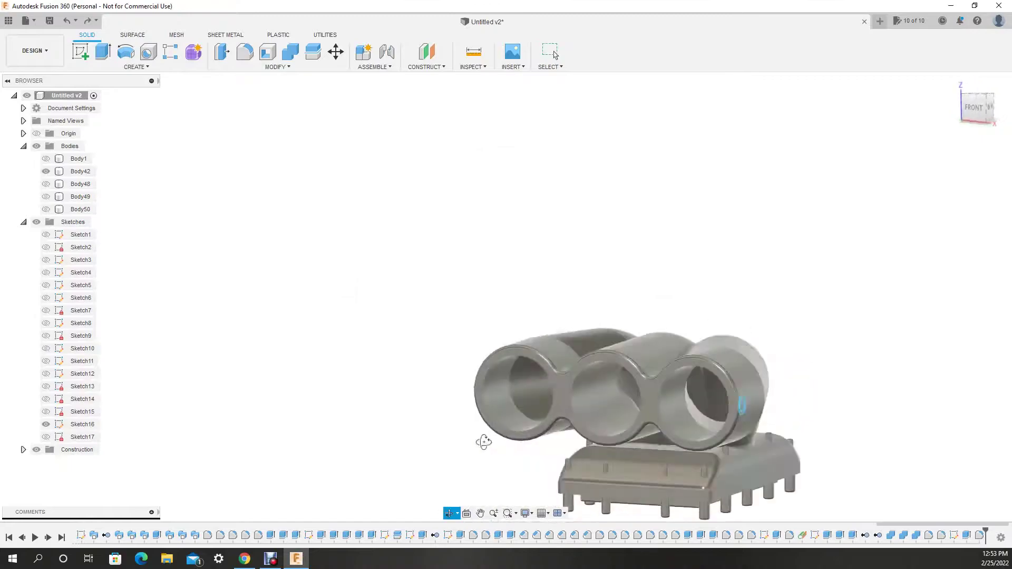
scroll(552, 327, up, 5)
scroll(567, 435, down, 5)
click(959, 206)
key(Escape)
key(Escape)
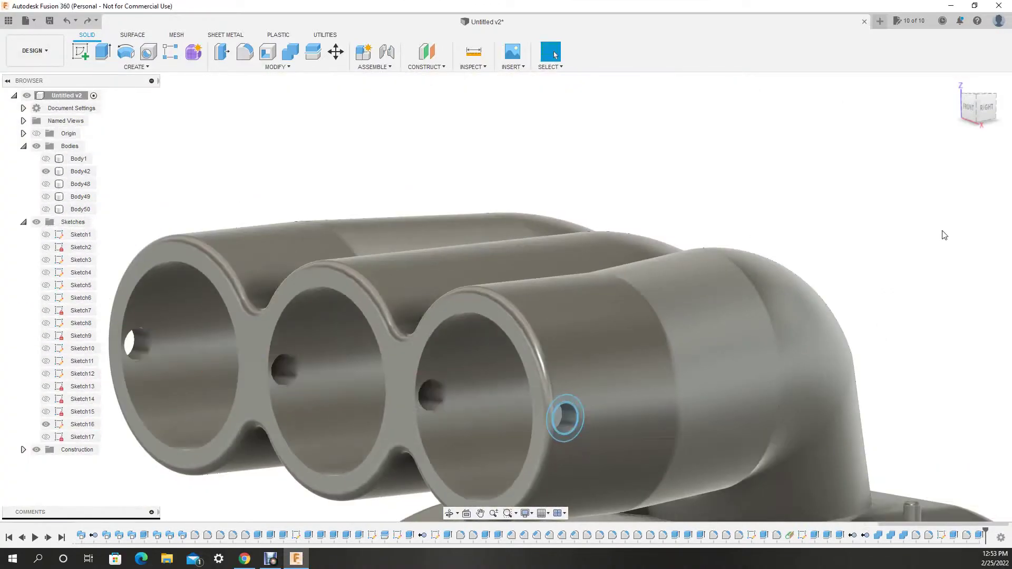
Attempt a 0.1 mm fillet on the pipes' shaft-hole edges, then restart Fillet on a single edge.
click(245, 52)
click(136, 342)
click(284, 369)
click(431, 394)
click(564, 416)
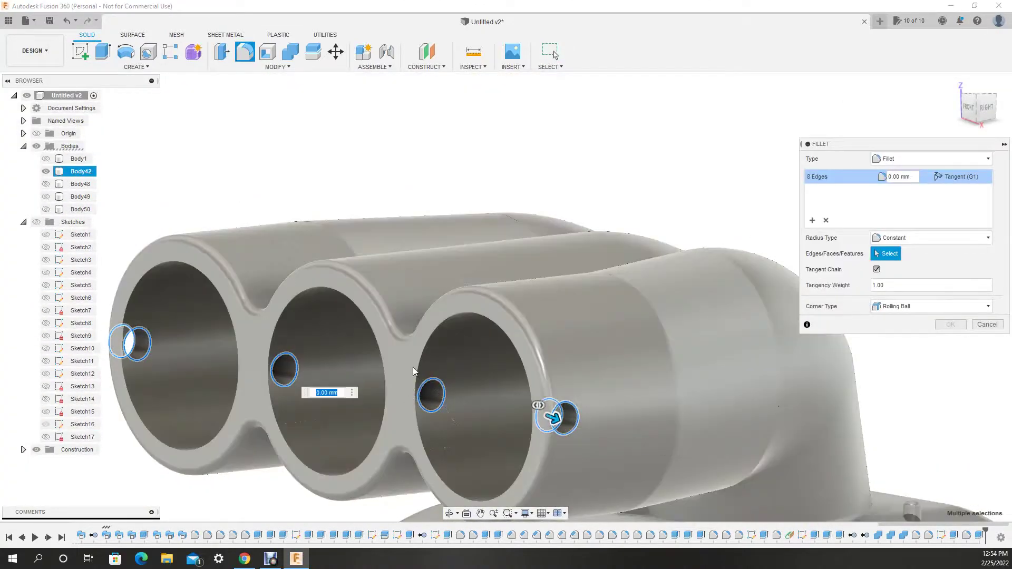
click(374, 369)
shift+middle_drag(374, 370, 474, 403)
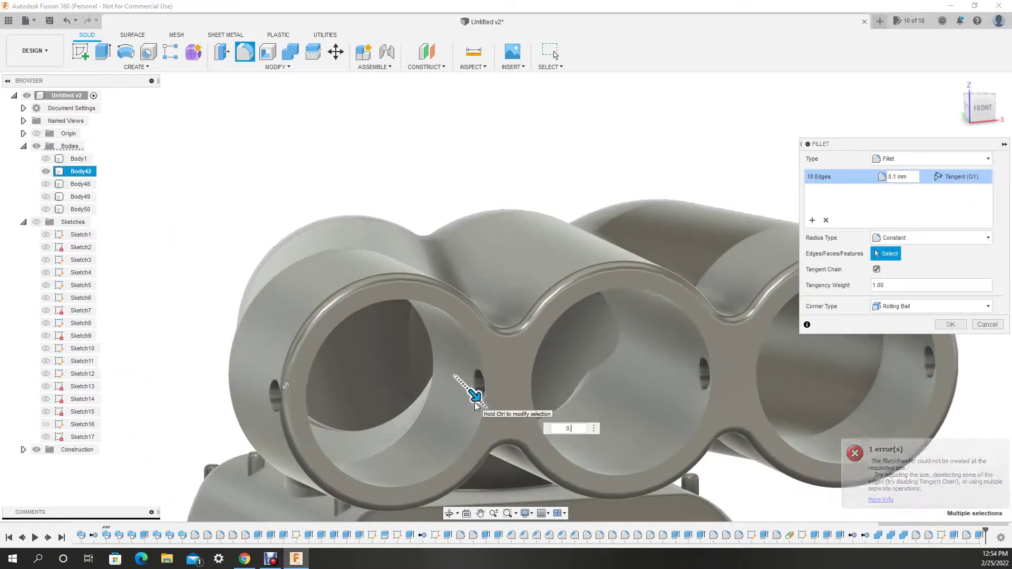
key(Escape)
key(f)
click(636, 289)
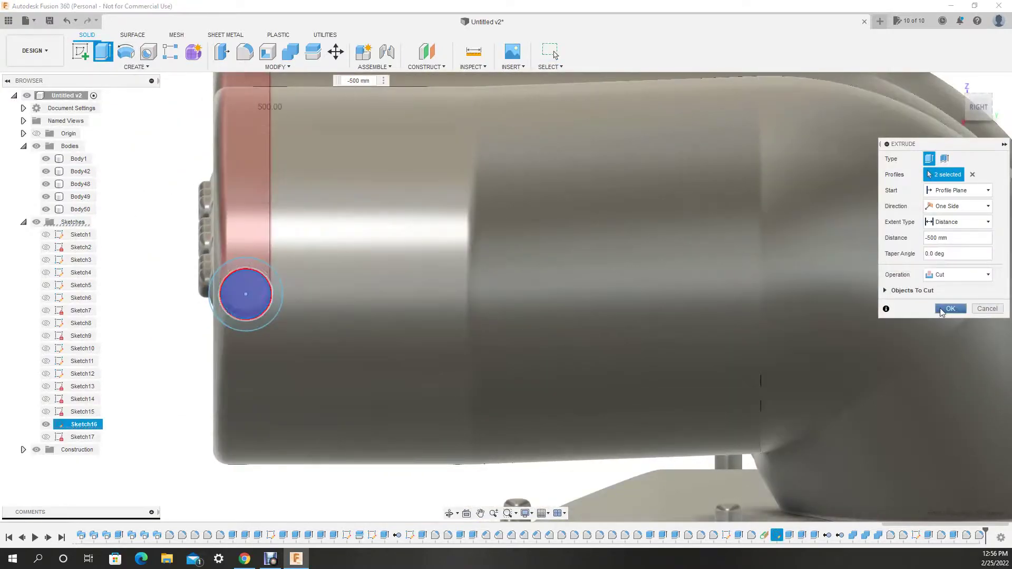
Extrude the shaft circle as a two-sided pin with a 50 mm second side.
click(942, 310)
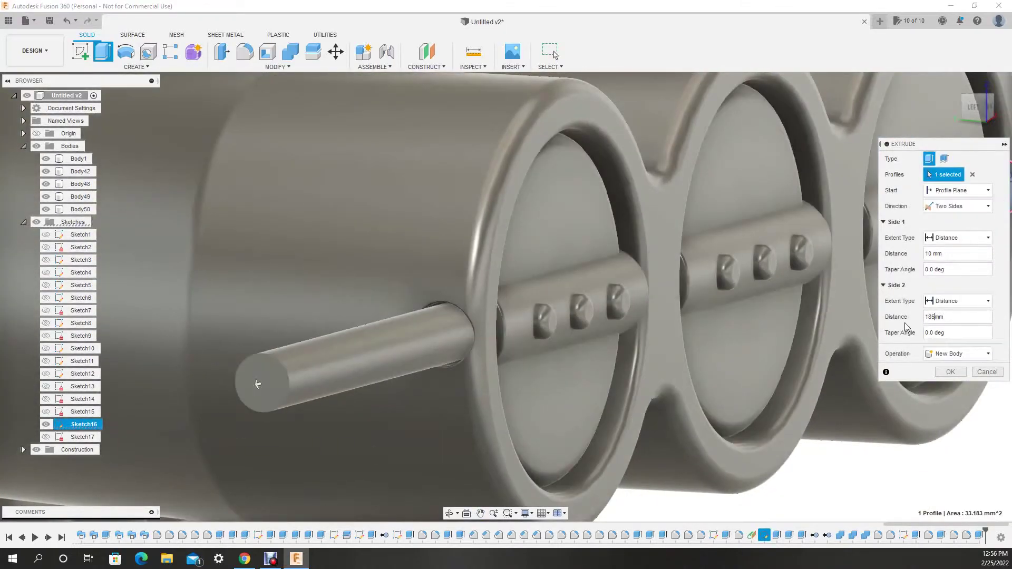
key(BackSpace)
key(BackSpace)
text(50)
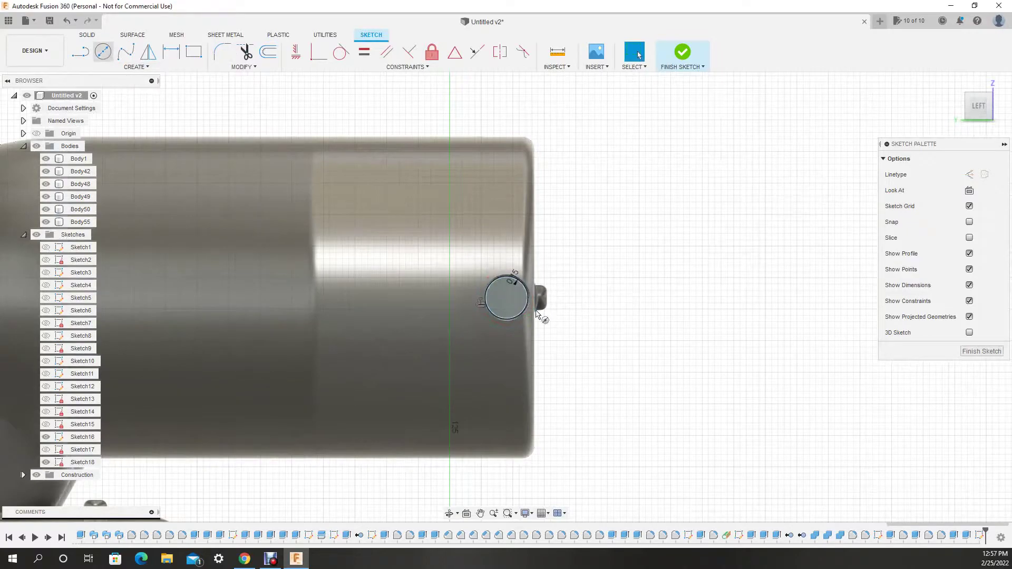
key(Return)
key(e)
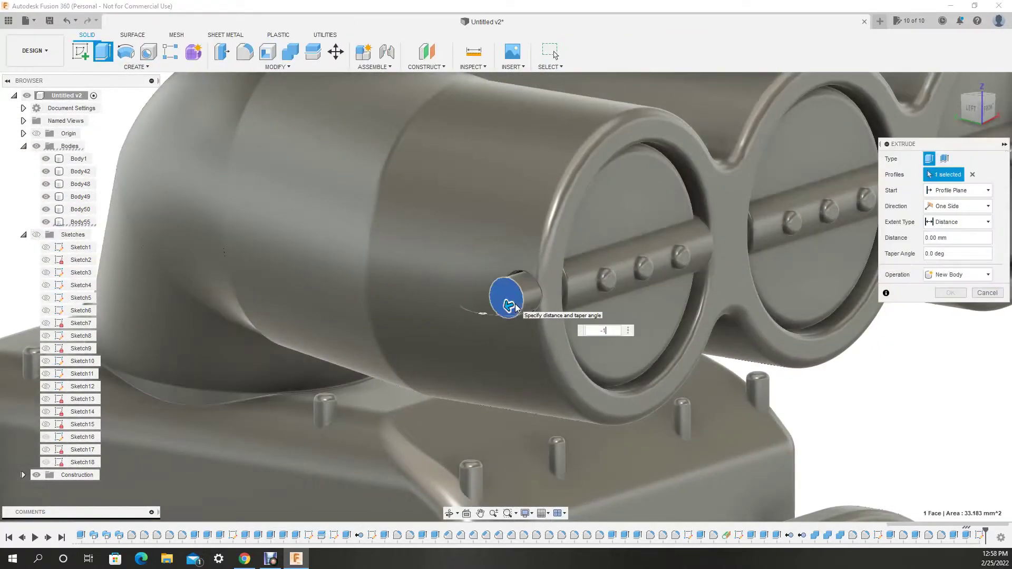
key(Return)
Extrude the Sketch18 ring 3 mm as new body Body56.
key(e)
click(507, 280)
key(Escape)
key(e)
click(494, 318)
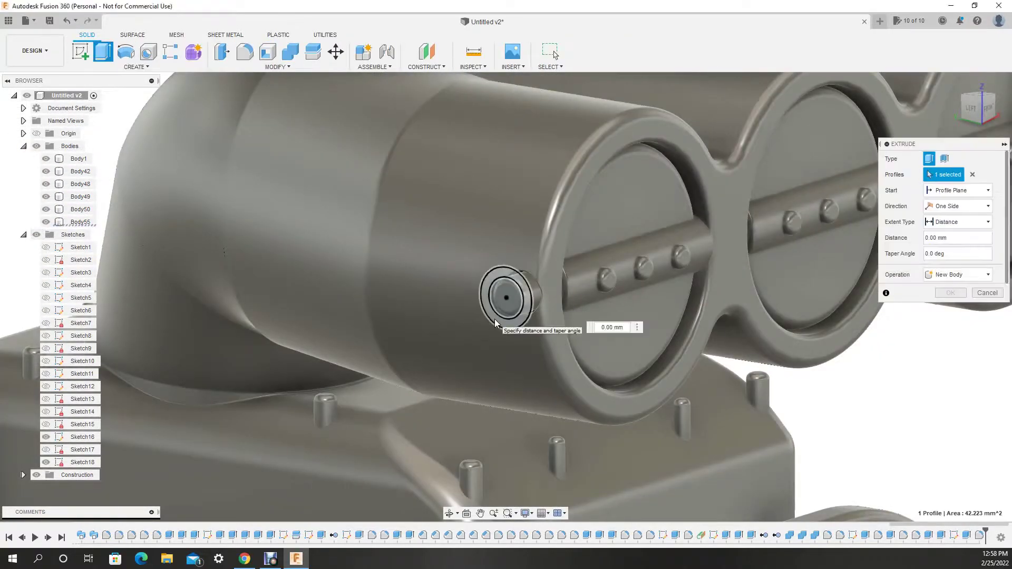
scroll(489, 296, up, 5)
text(3)
key(Return)
Extrude the Sketch18 ring again, joined onto the collar at -3 mm.
shift+middle_drag(494, 300, 482, 485)
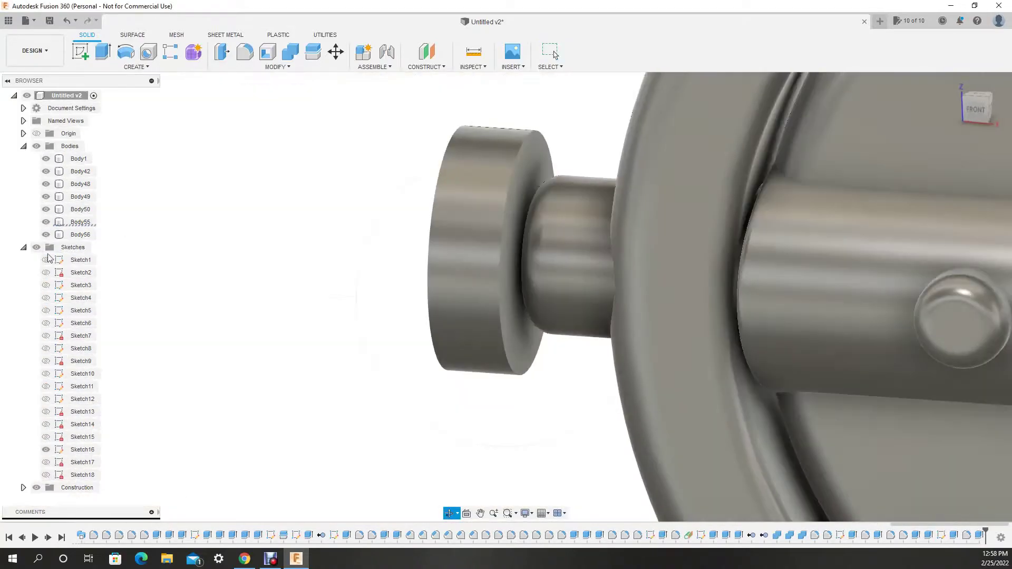
click(105, 54)
click(494, 222)
scroll(495, 223, down, 5)
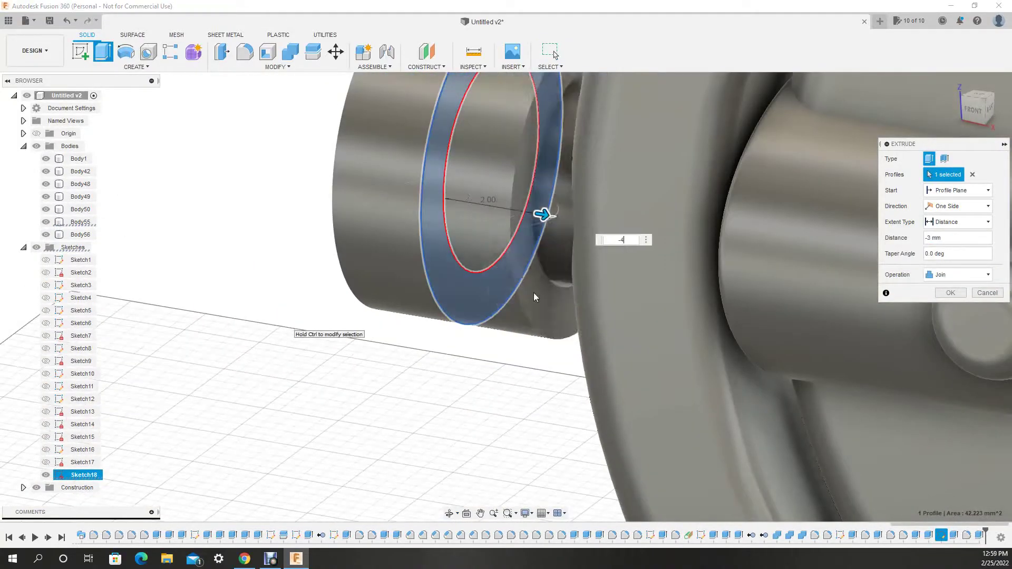
mouse_move(534, 293)
shift+middle_down()
mouse_move(547, 396)
mouse_move(548, 295)
shift+middle_up()
key(Return)
Round the cylinder's end edges with a 0.2 mm fillet.
key(f)
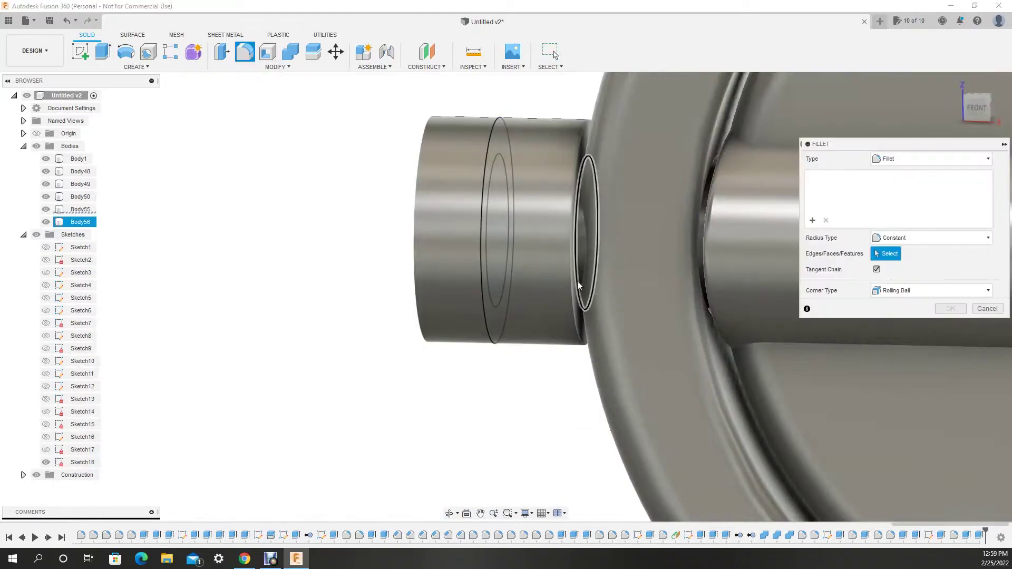
click(577, 280)
click(571, 309)
click(484, 255)
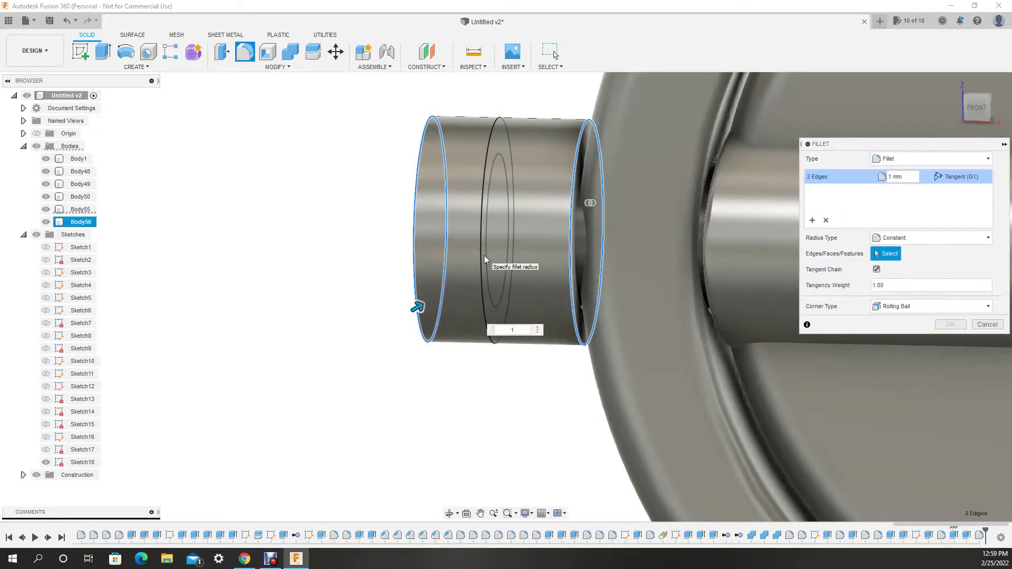
text(0.2)
key(Escape)
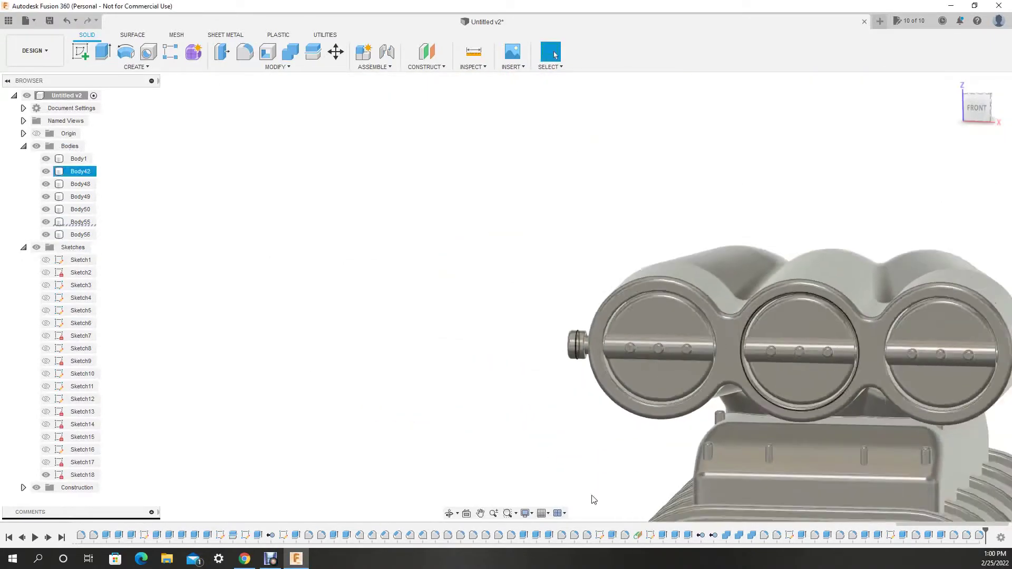
scroll(594, 499, down, 5)
shift+middle_drag(594, 499, 628, 201)
scroll(628, 200, up, 5)
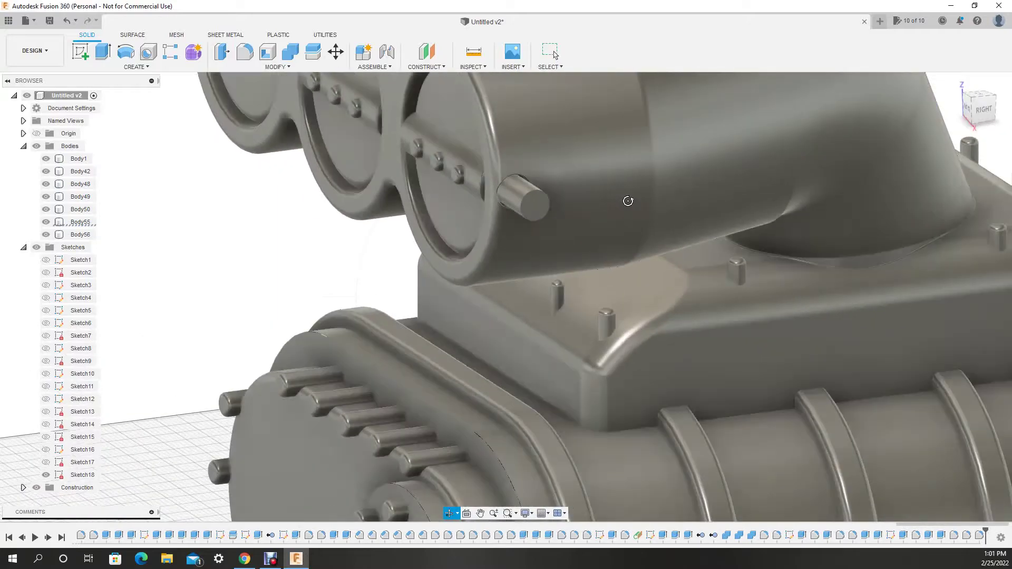
On the shaft end face, draw Ø5 and Ø12 concentric circles and a closed spline lever outline.
click(526, 214)
key(c)
click(499, 290)
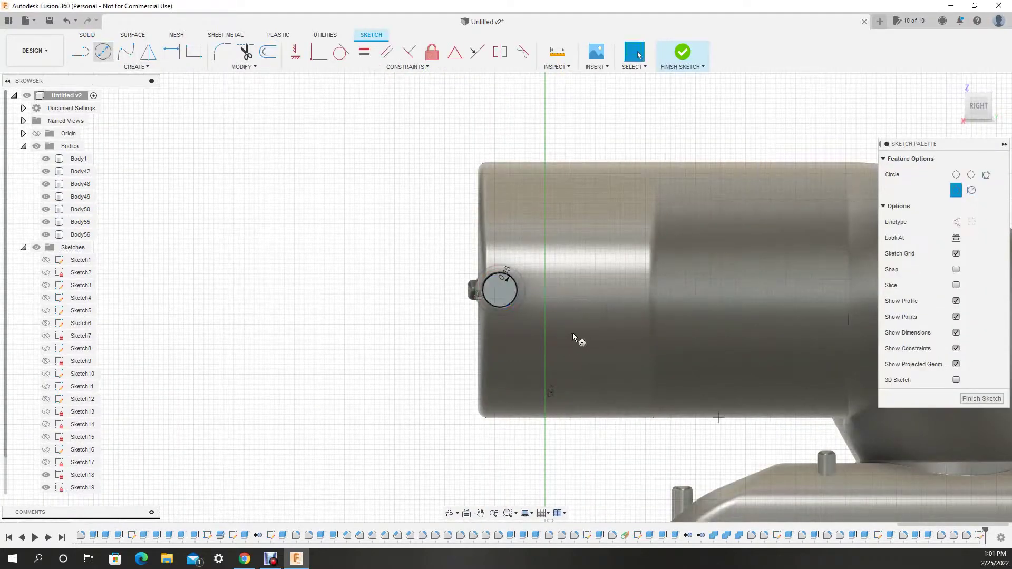
text(5)
key(Return)
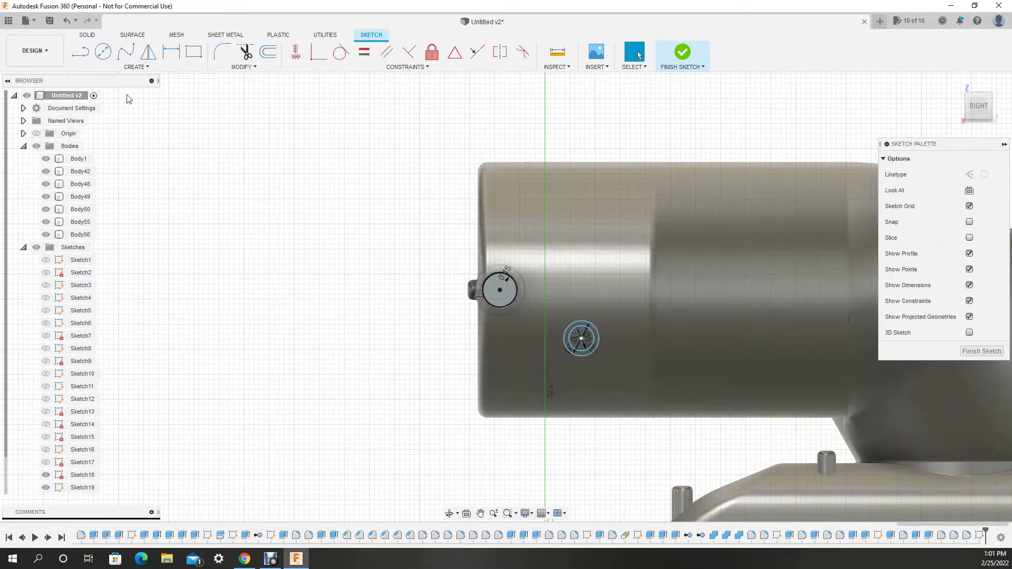
click(499, 290)
key(Return)
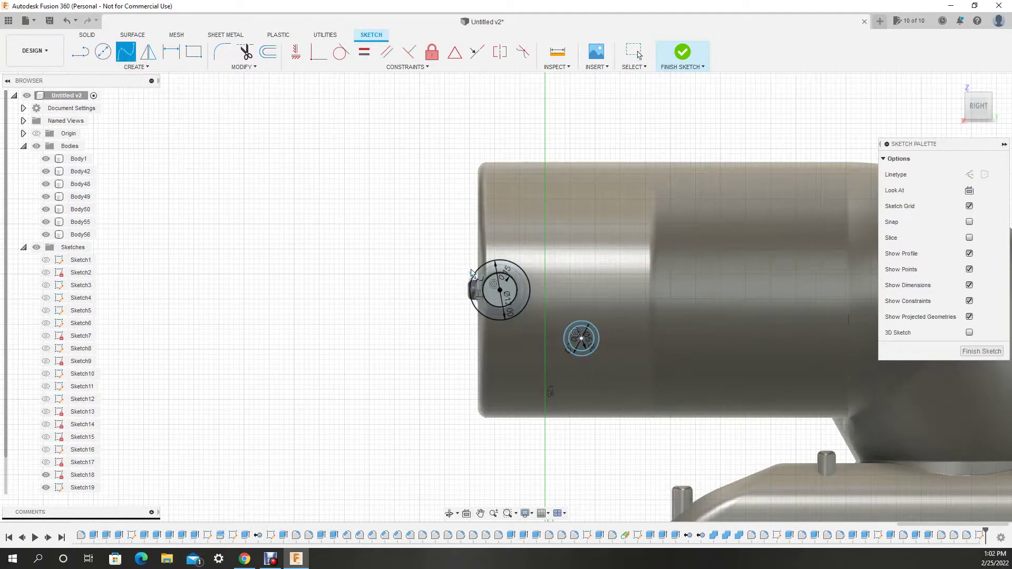
click(466, 312)
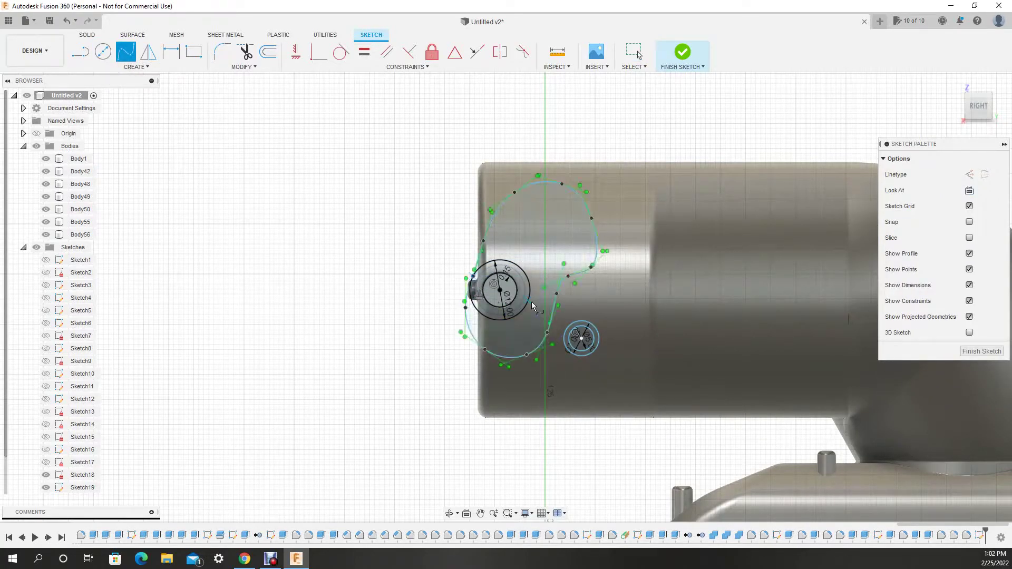
Add Ø7/Ø5 hole circles on the lever arm, trimming then restoring a stray circle.
key(c)
click(498, 340)
key(Return)
scroll(494, 346, up, 4)
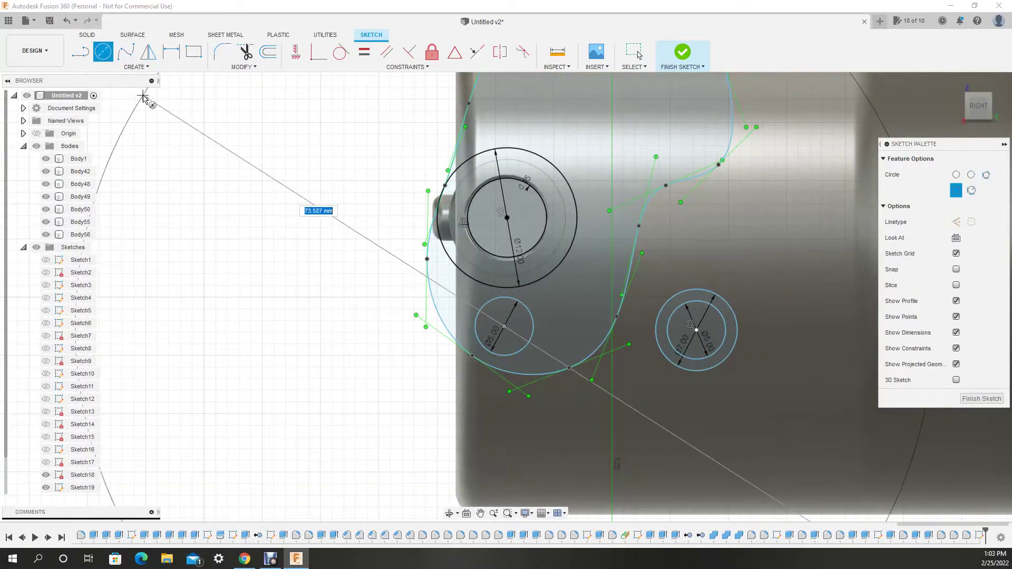
key(t)
click(528, 311)
text(5)
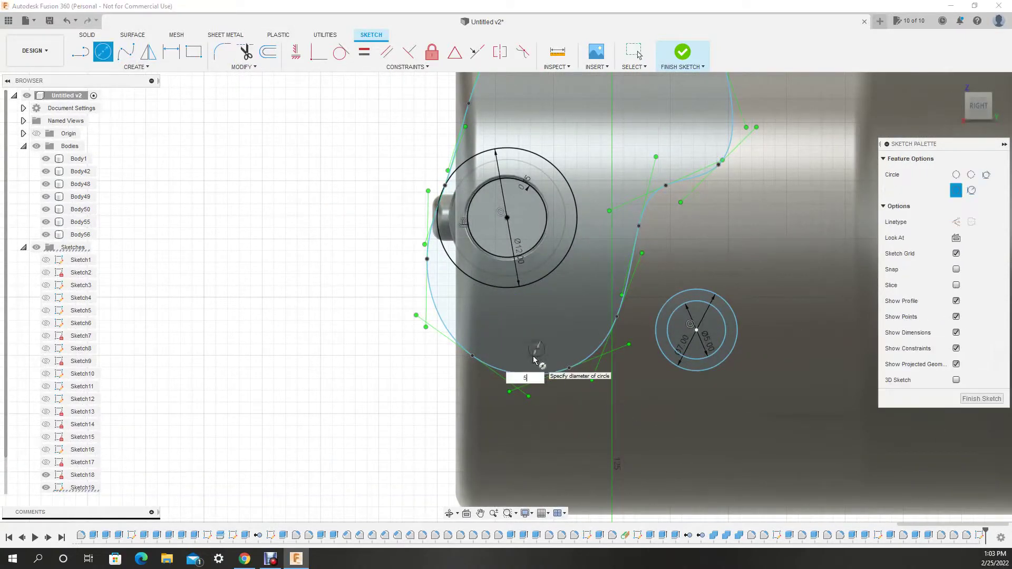
key(ctrl+z)
key(ctrl+z)
key(c)
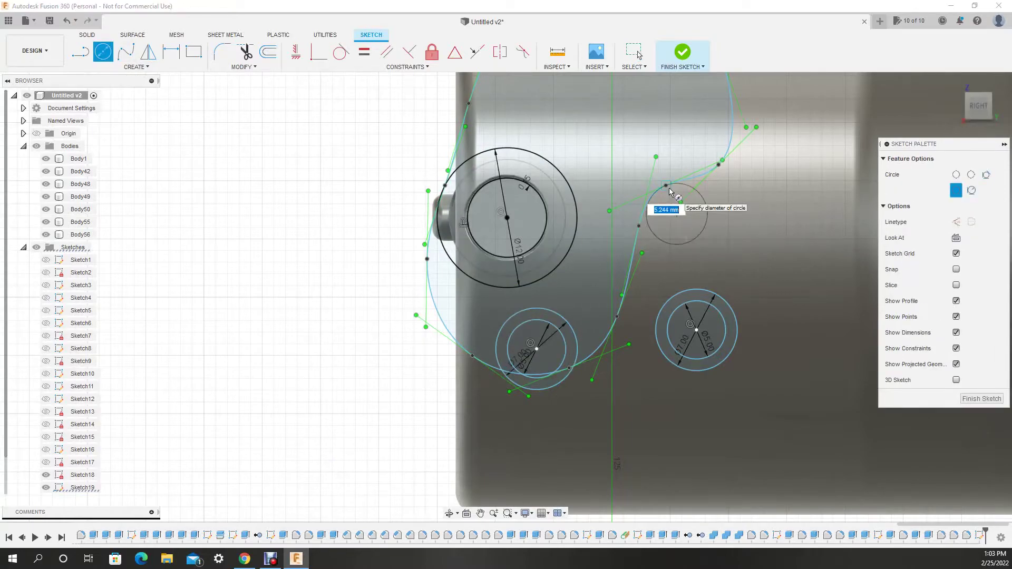
key(e)
scroll(471, 321, up, 5)
Extrude the hub ring 10 mm into collar body Body57.
click(470, 322)
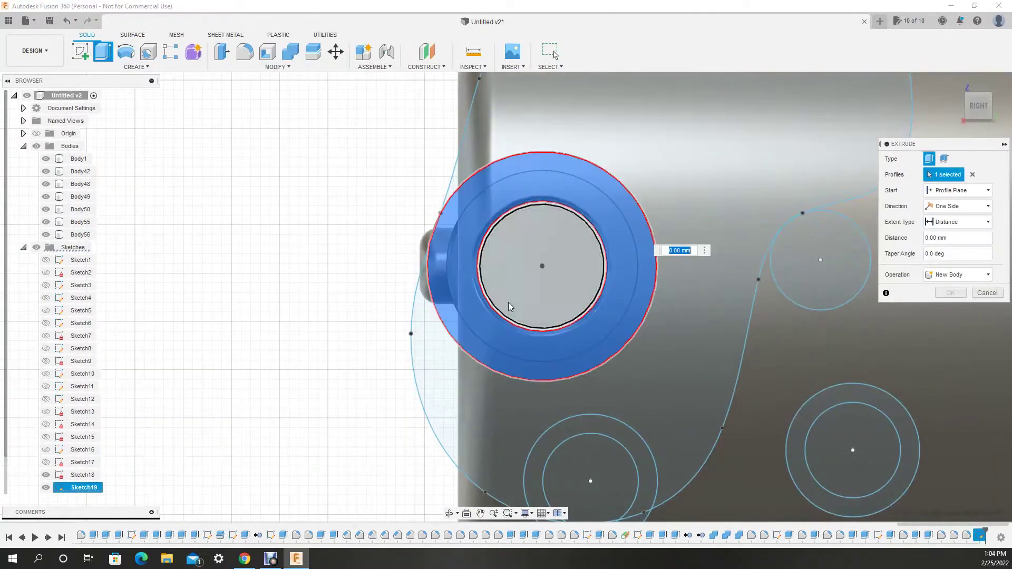
scroll(509, 307, up, 3)
shift+middle_drag(509, 307, 563, 350)
text(10)
key(Return)
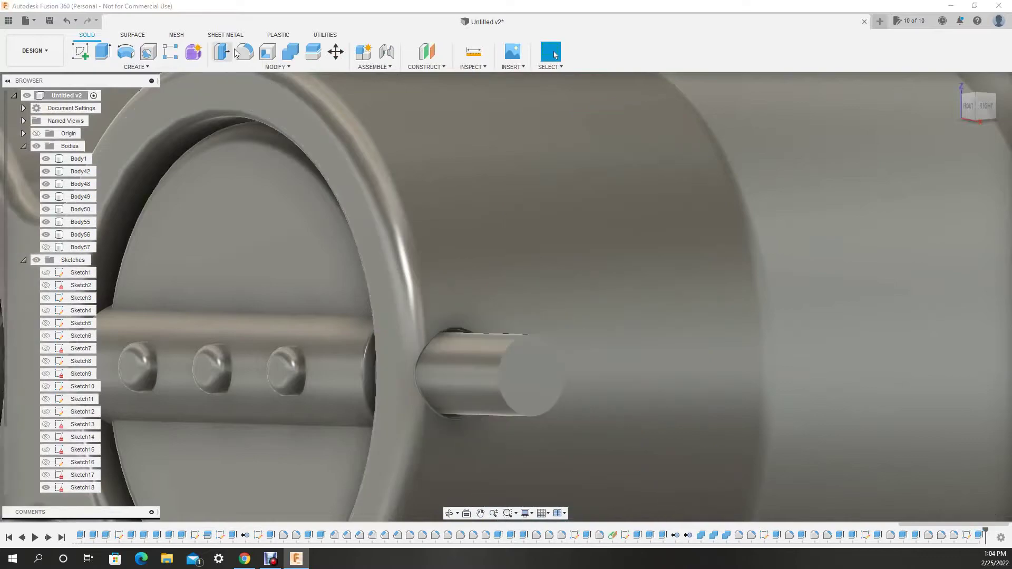
Round the collar's circular edge with a 1 mm fillet.
click(244, 51)
click(494, 373)
key(Escape)
key(f)
click(527, 376)
text(1 s)
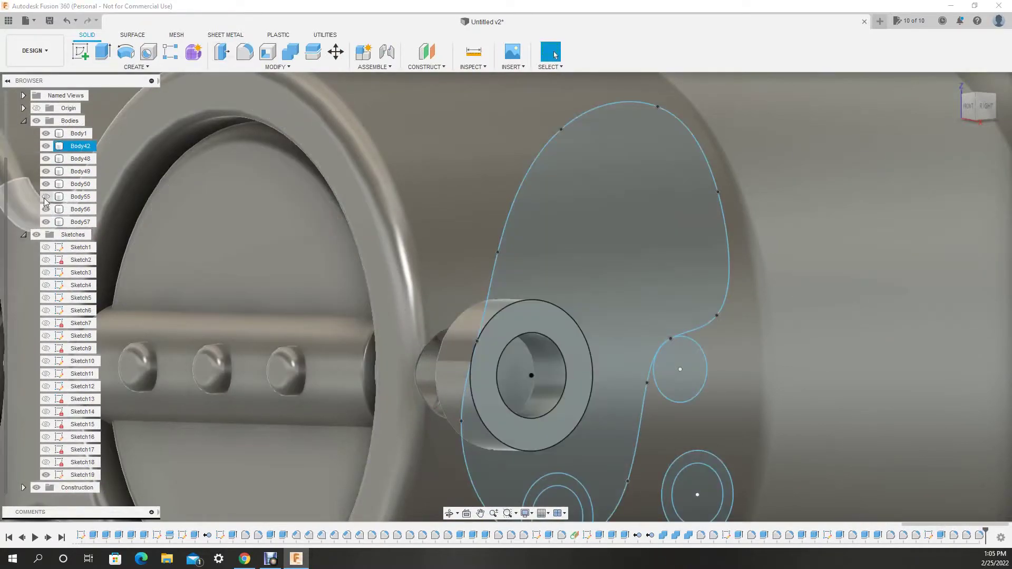
text(e)
Extrude the lever outline into a plate and round its outer edge.
click(530, 381)
scroll(530, 380, up, 3)
mouse_move(547, 479)
middle_down()
mouse_move(512, 323)
mouse_move(532, 395)
middle_up()
key(Return)
key(f)
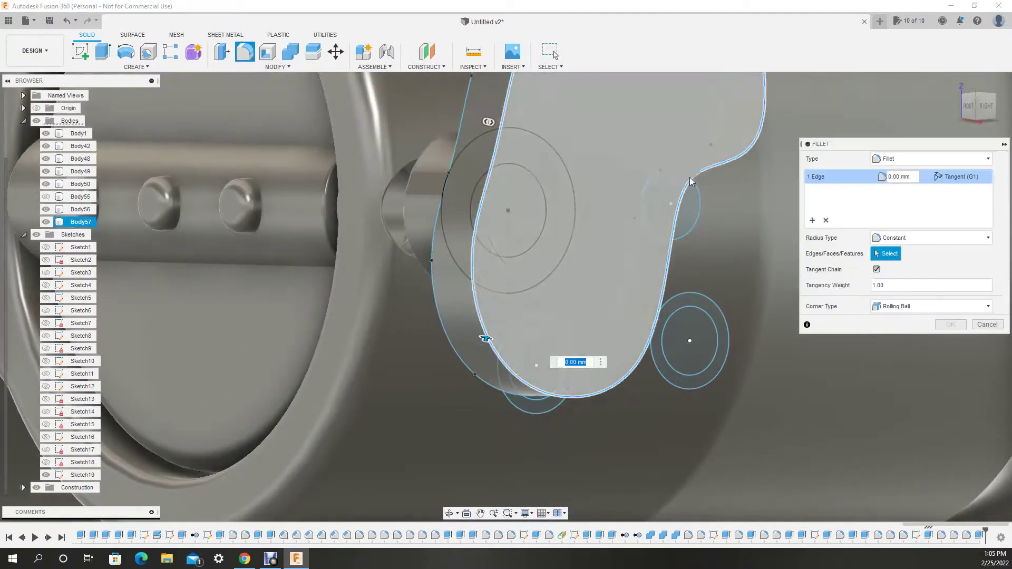
click(450, 261)
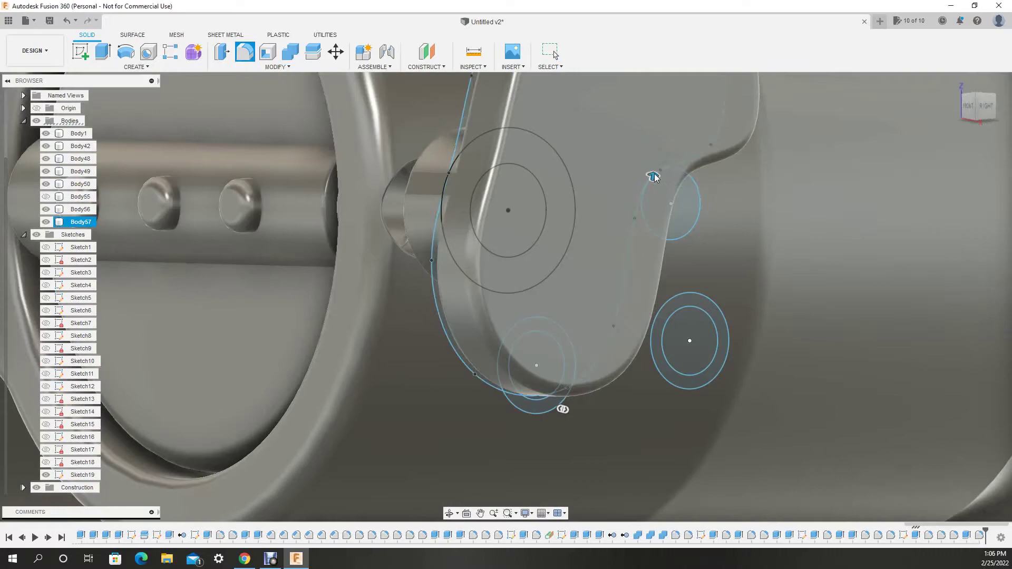
shift+middle_drag(450, 514, 485, 363)
Extrude the lower-arm circle two-sided into a pin, plus an offset cylinder.
key(e)
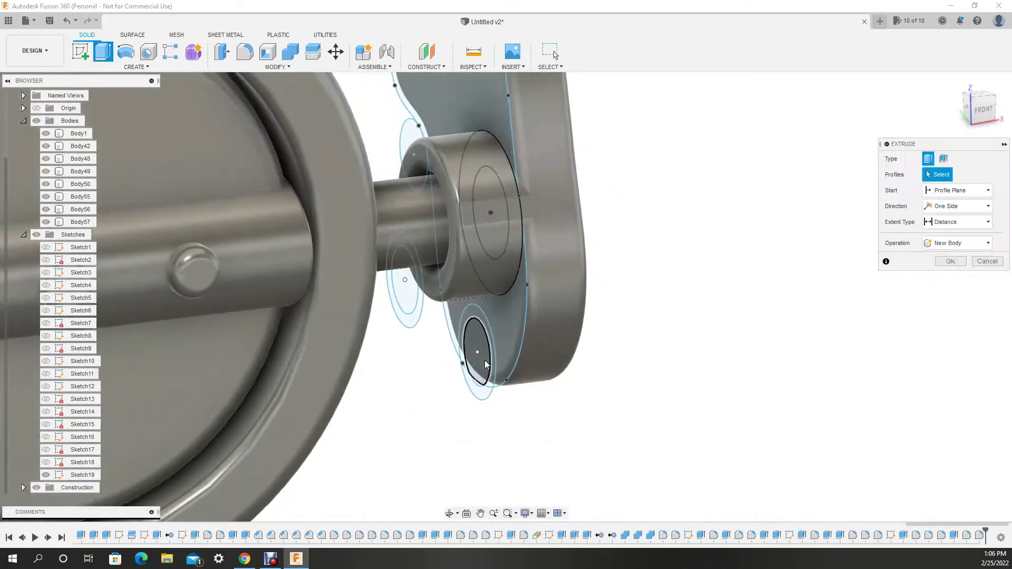
click(958, 206)
click(949, 218)
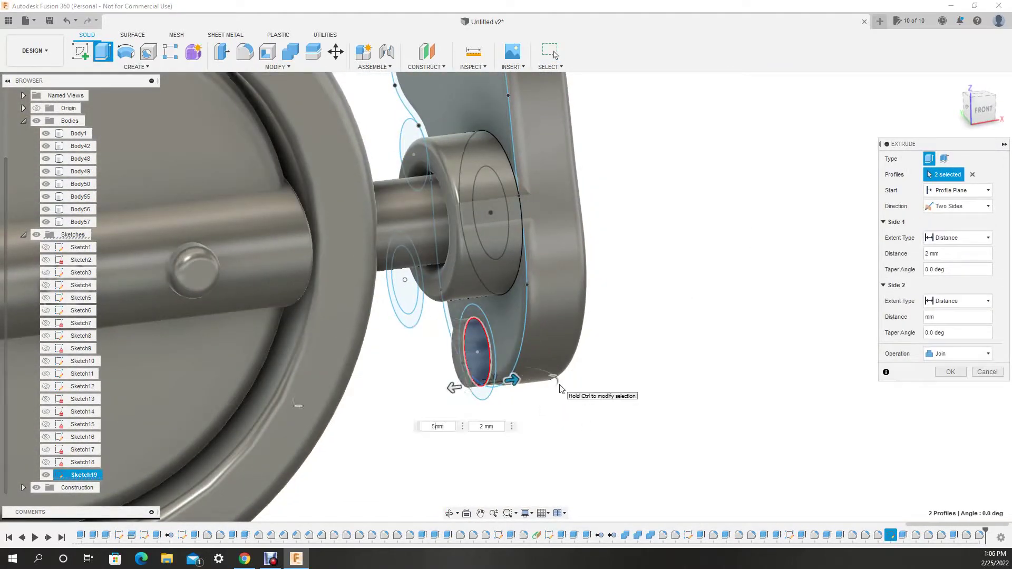
key(Return)
click(103, 51)
click(962, 191)
key(Return)
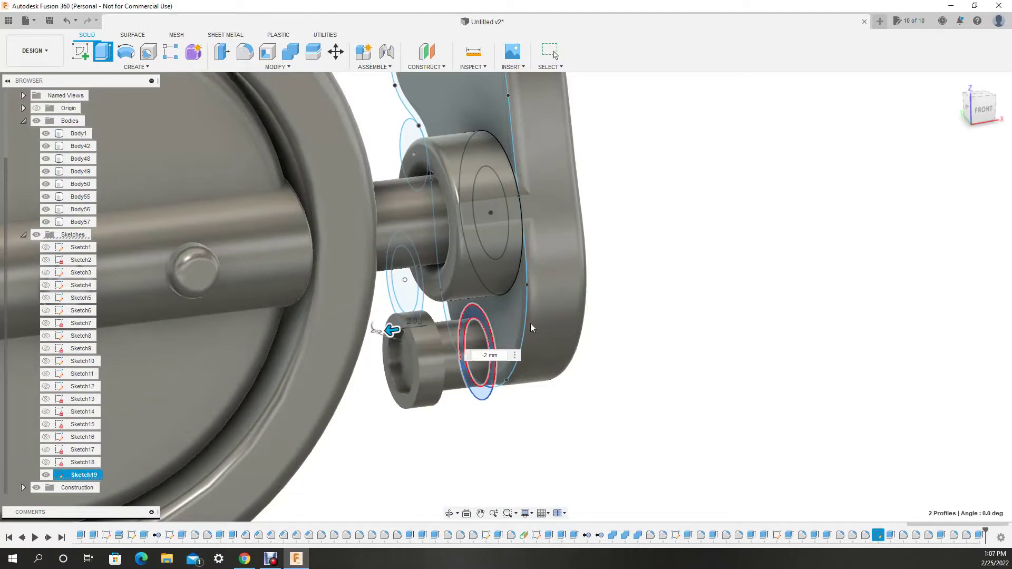
Try rounding the new cylinder and extruding another circle, cancelling both.
key(f)
click(441, 376)
key(Escape)
mouse_move(440, 376)
shift+middle_down()
mouse_move(506, 316)
mouse_move(580, 274)
mouse_move(492, 434)
shift+middle_up()
key(e)
click(665, 227)
key(Escape)
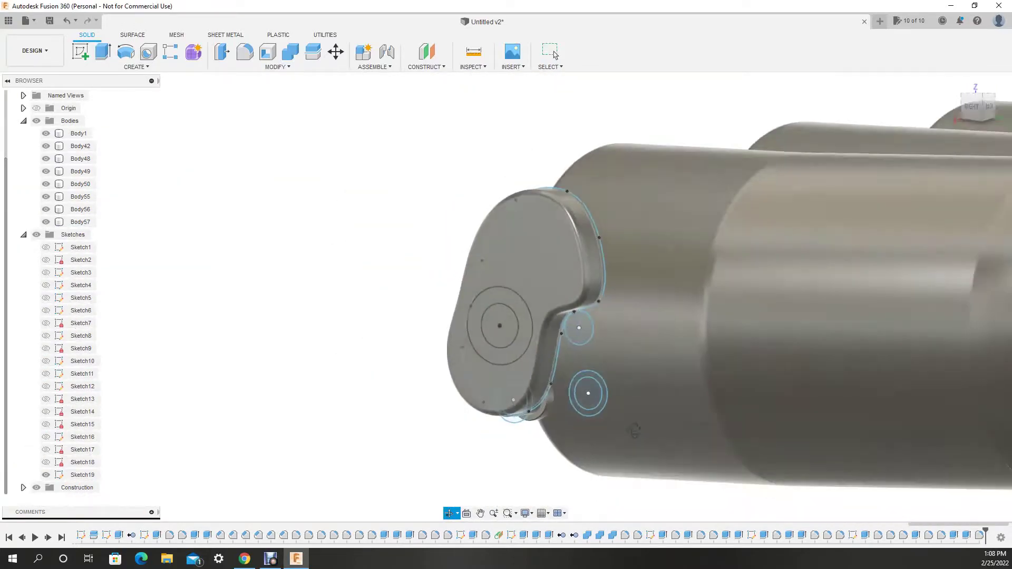
Move the two linkage circles slightly lower with Move/Copy.
mouse_move(530, 407)
shift+middle_down()
mouse_move(554, 265)
mouse_move(527, 316)
shift+middle_up()
scroll(554, 265, up, 3)
key(m)
click(653, 343)
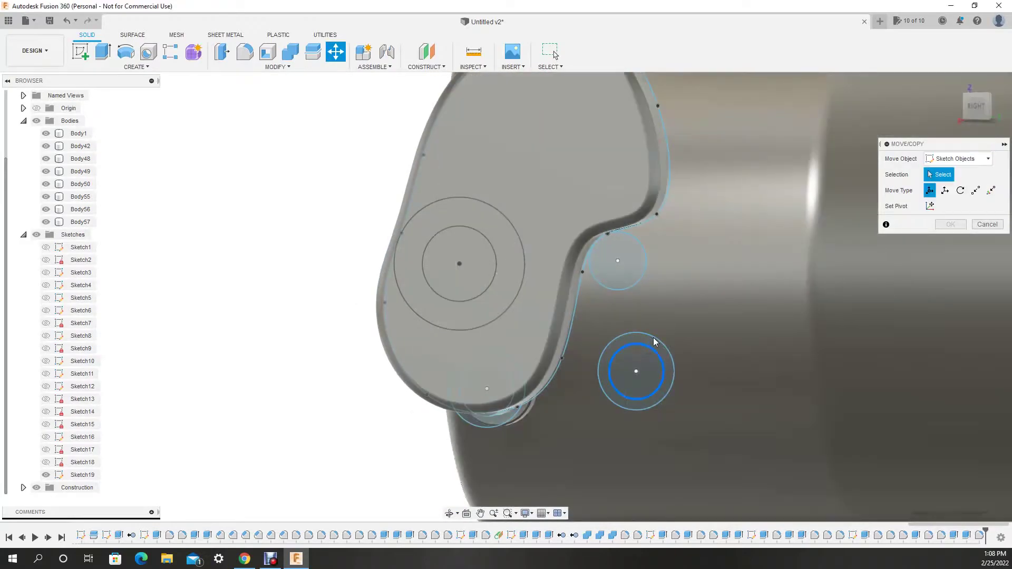
drag(654, 361, 673, 396)
key(Return)
Extrude the circle profile into pin Body58 and show it in the model.
mouse_move(673, 396)
shift+middle_down()
mouse_move(564, 453)
mouse_move(112, 59)
shift+middle_up()
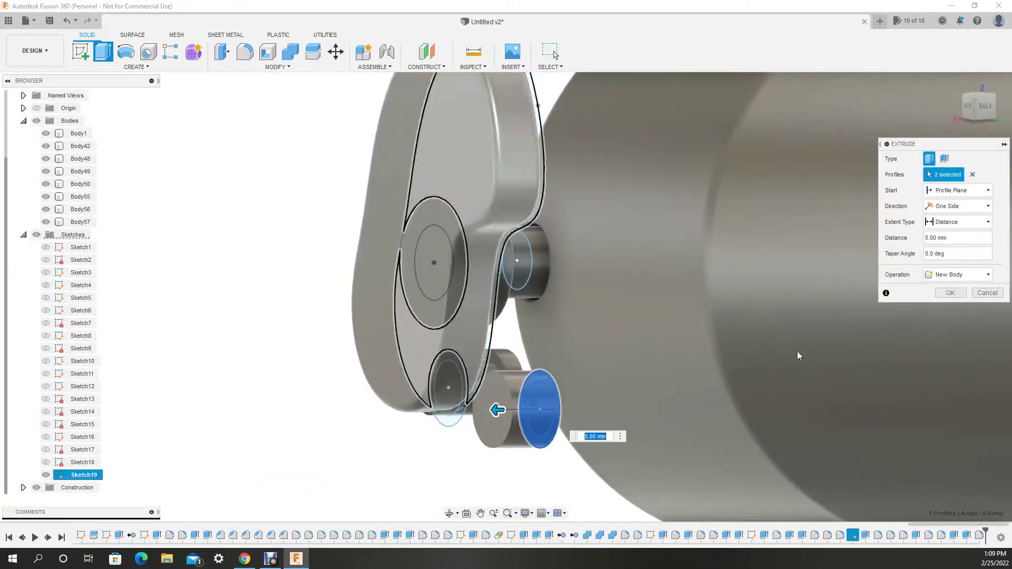
key(Return)
key(e)
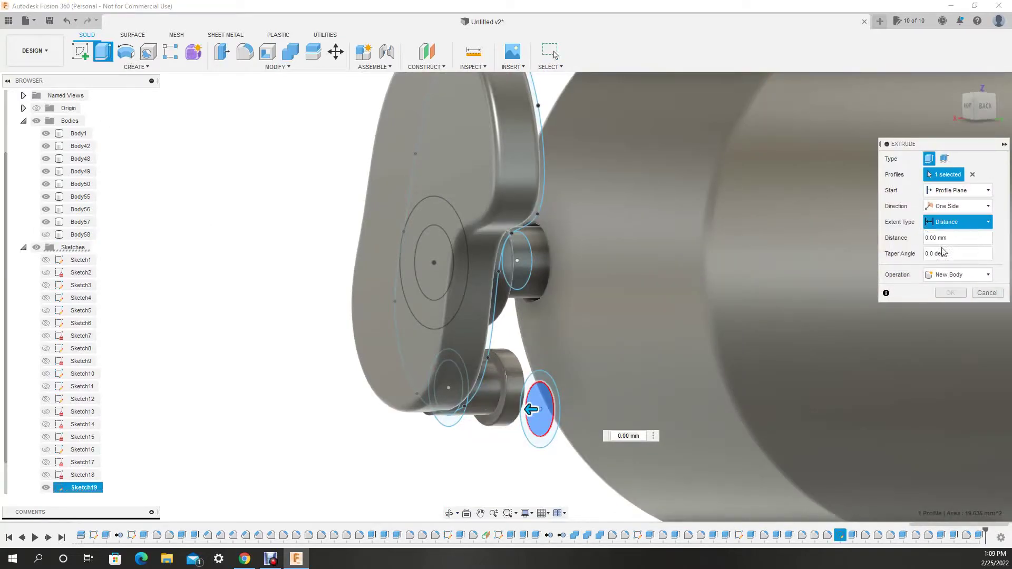
key(Escape)
click(46, 235)
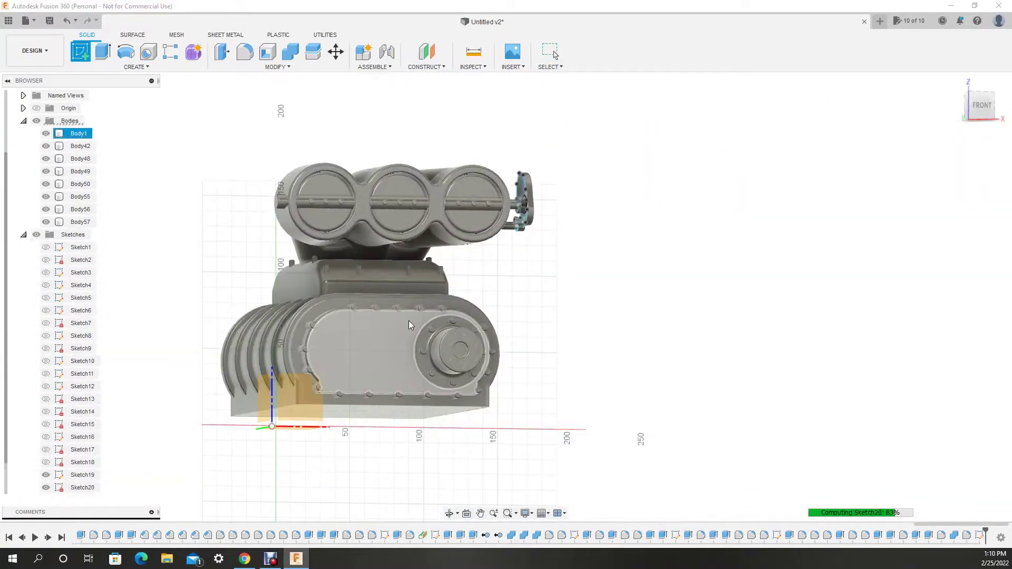
Place 'EMX' text on the case side panel and extrude the lettering.
click(445, 260)
click(508, 283)
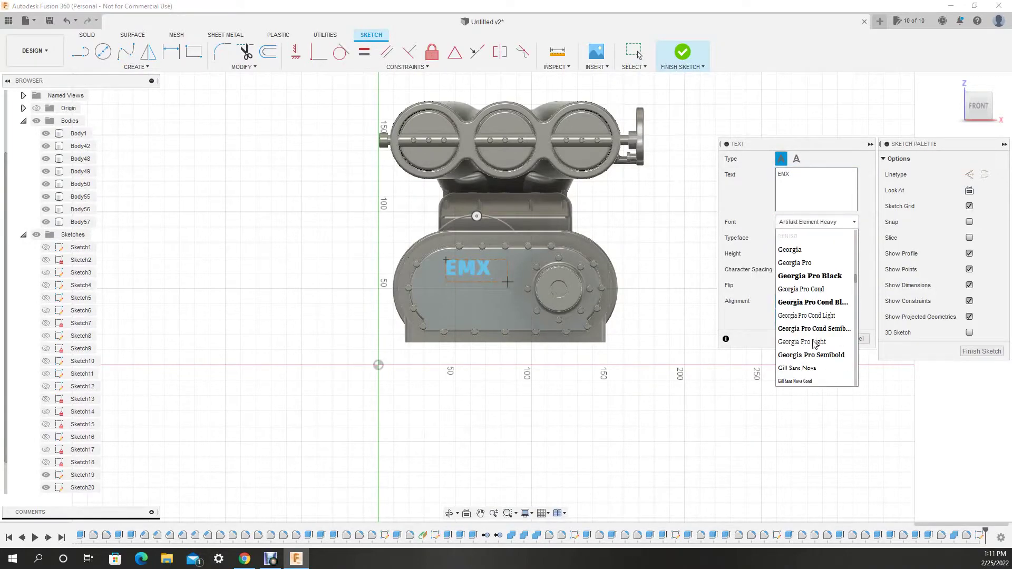
text(12)
click(826, 338)
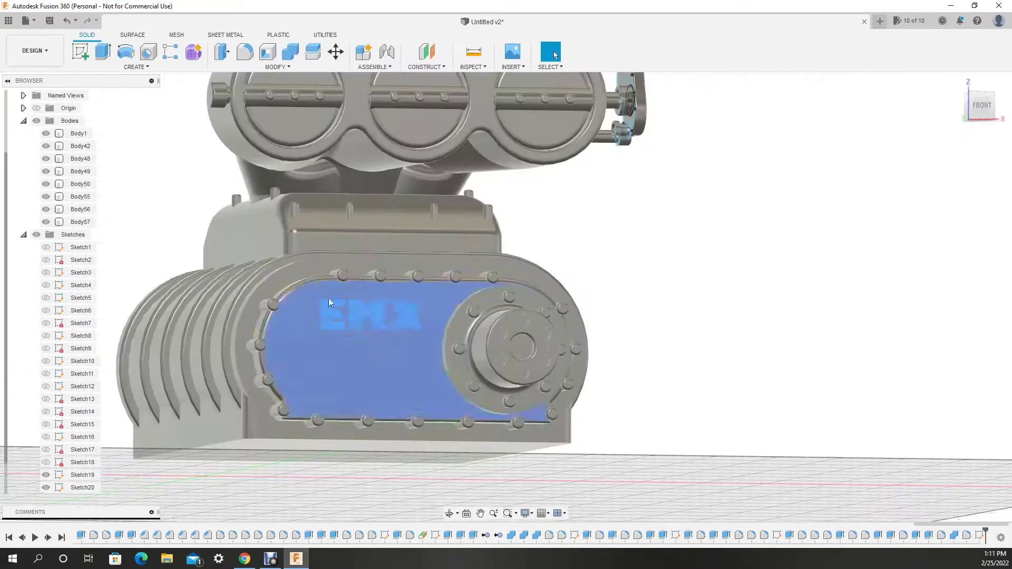